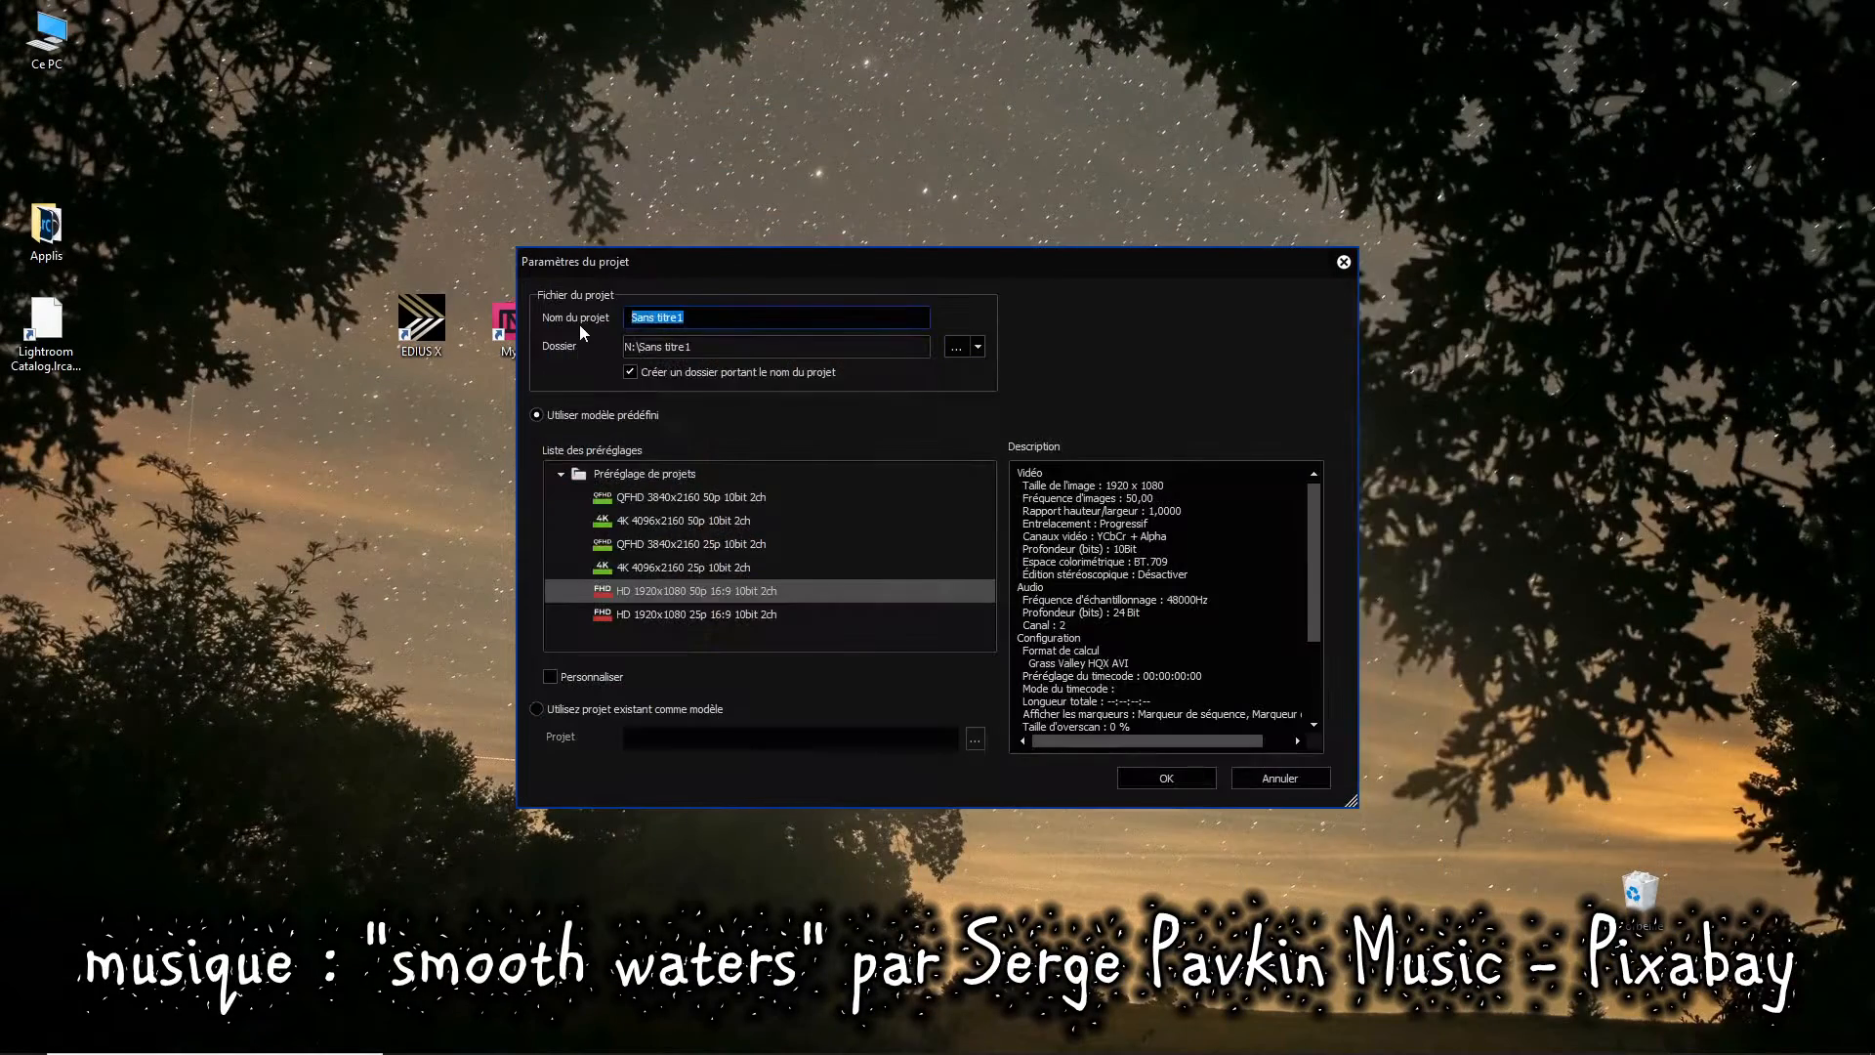
# Name the new project 220829_BRETAGNE.
pyautogui.write('220829_BRETAGNE')
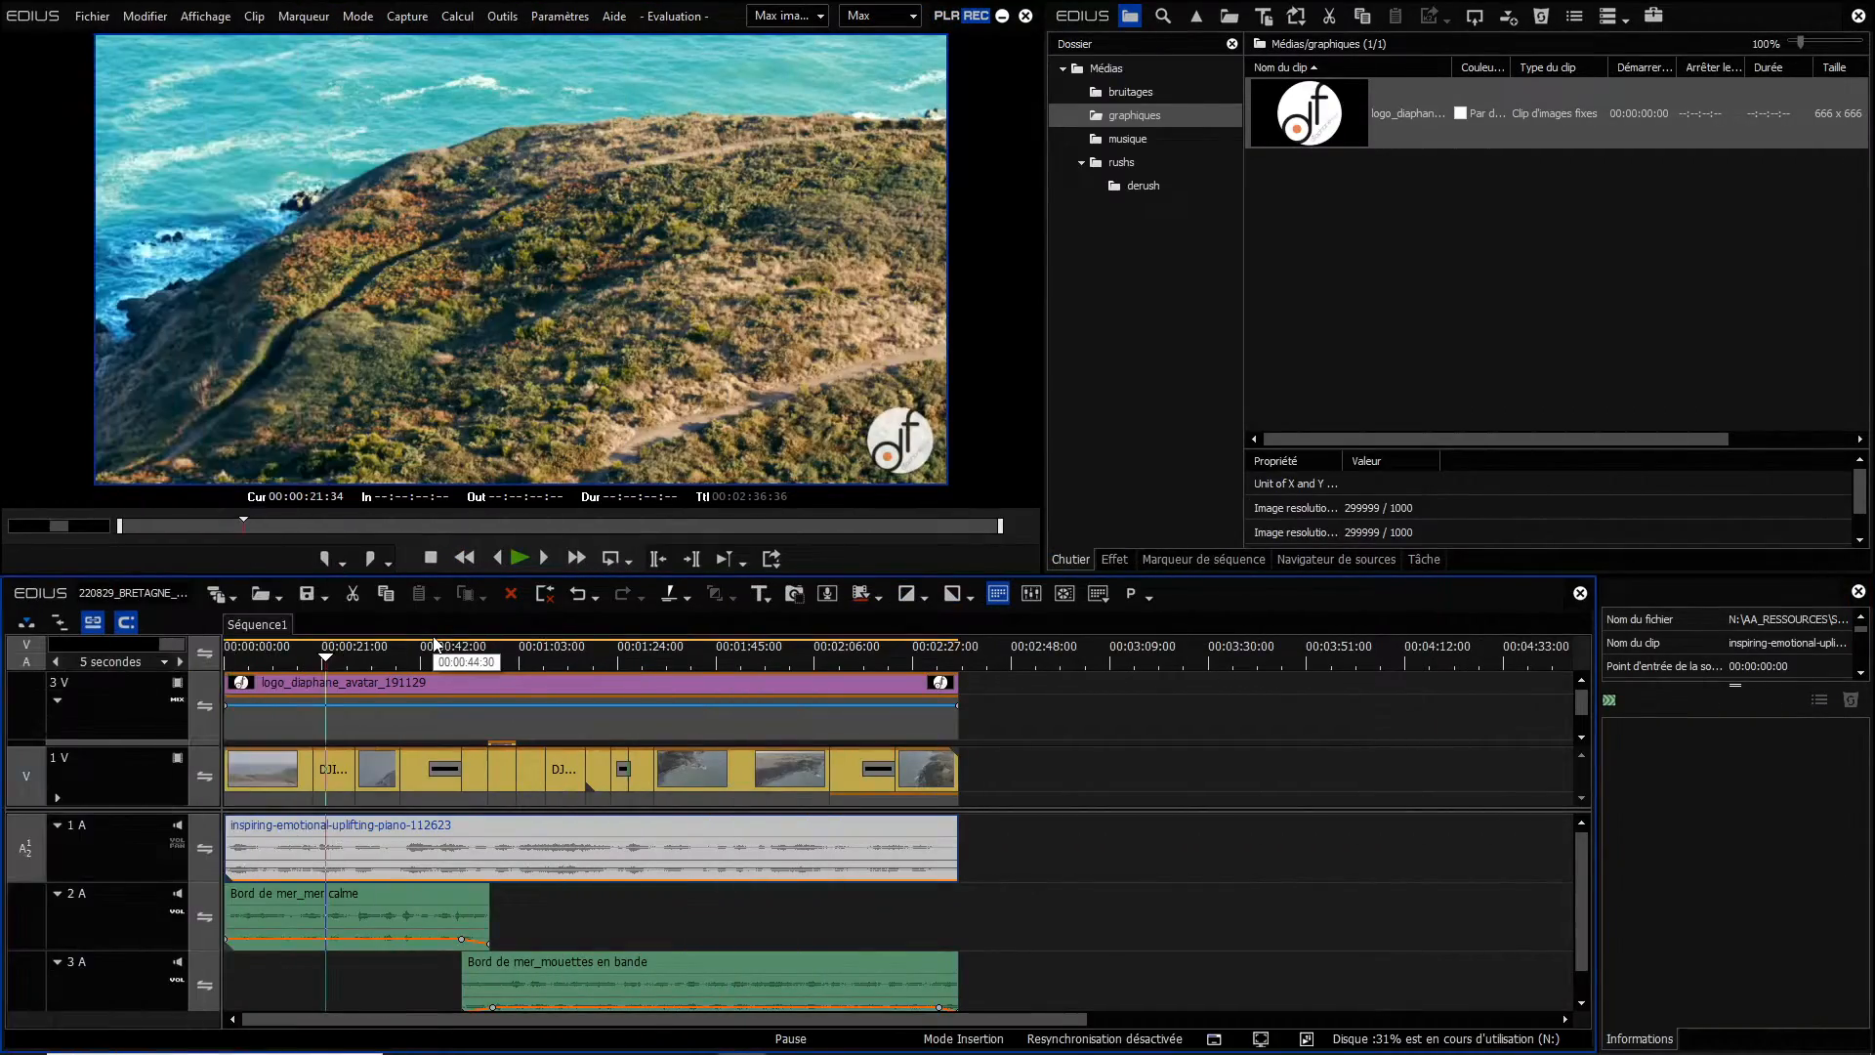
# Save a copy of the project under its current file name with the suffix _9-16 added.
pyautogui.click(308, 596)
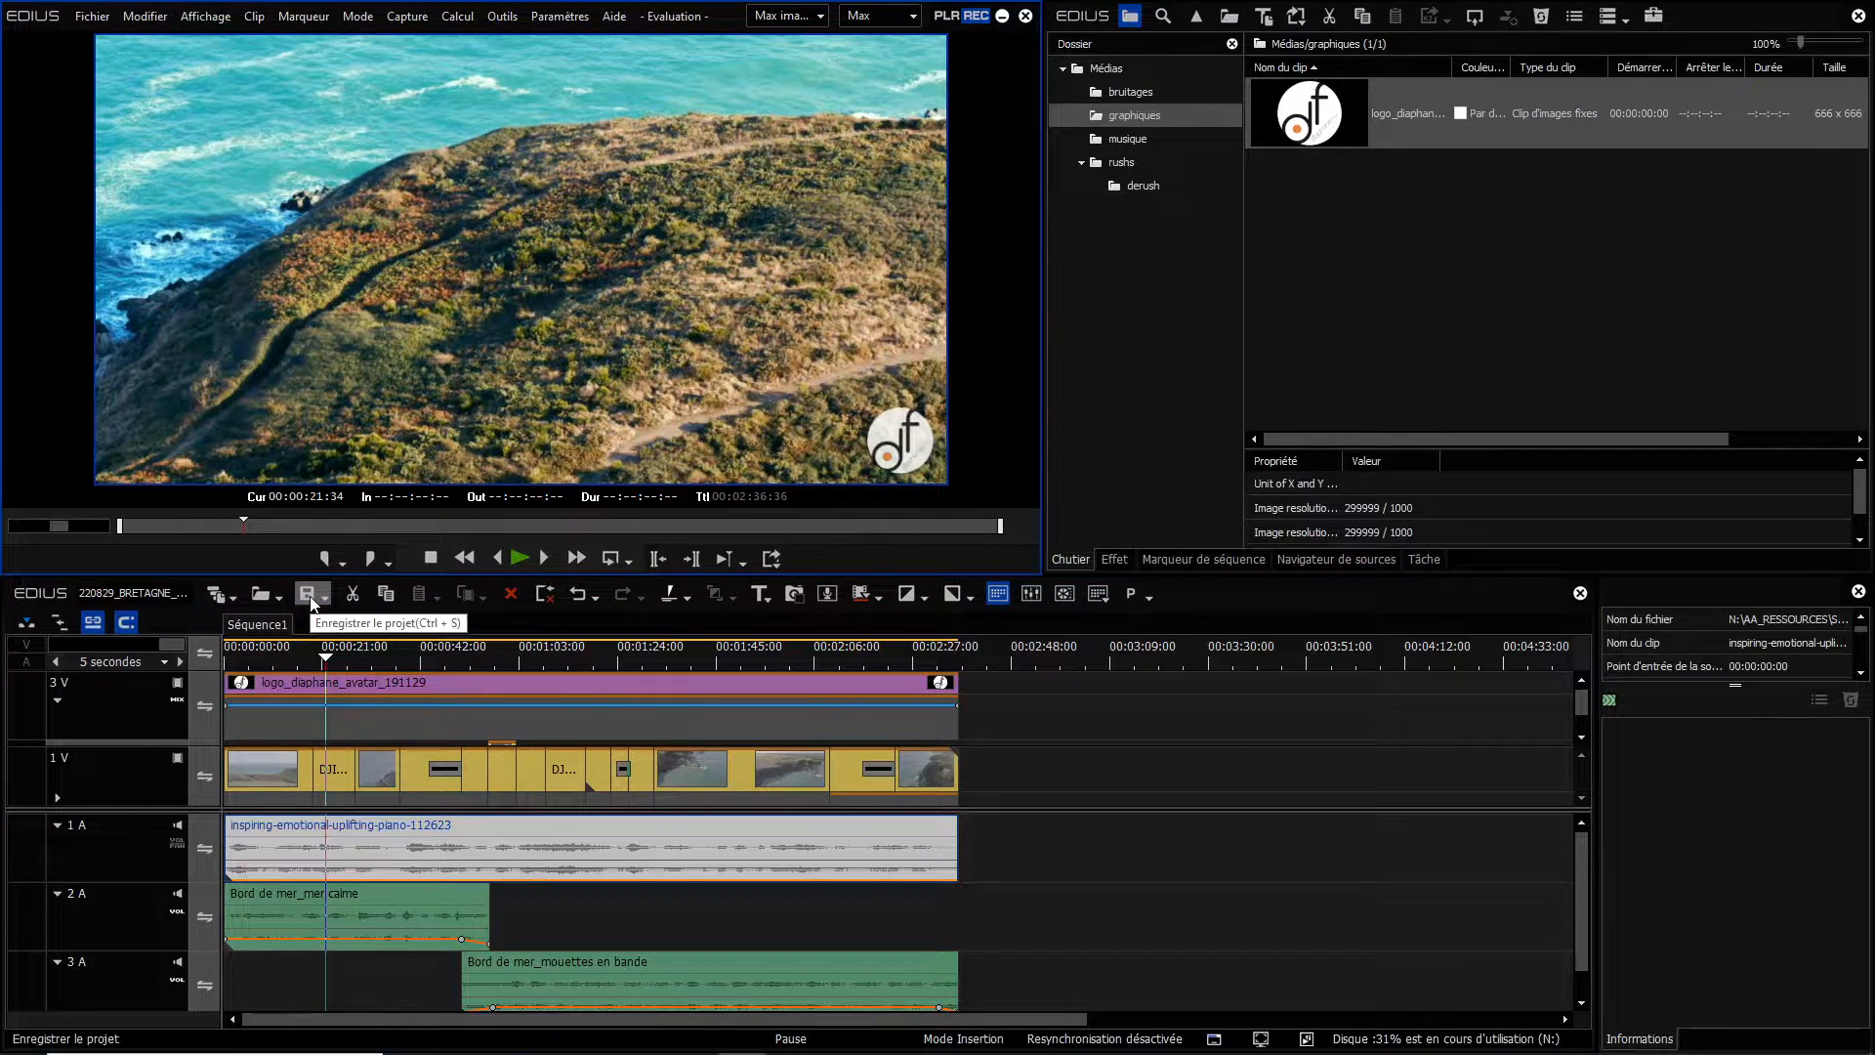
pyautogui.click(326, 597)
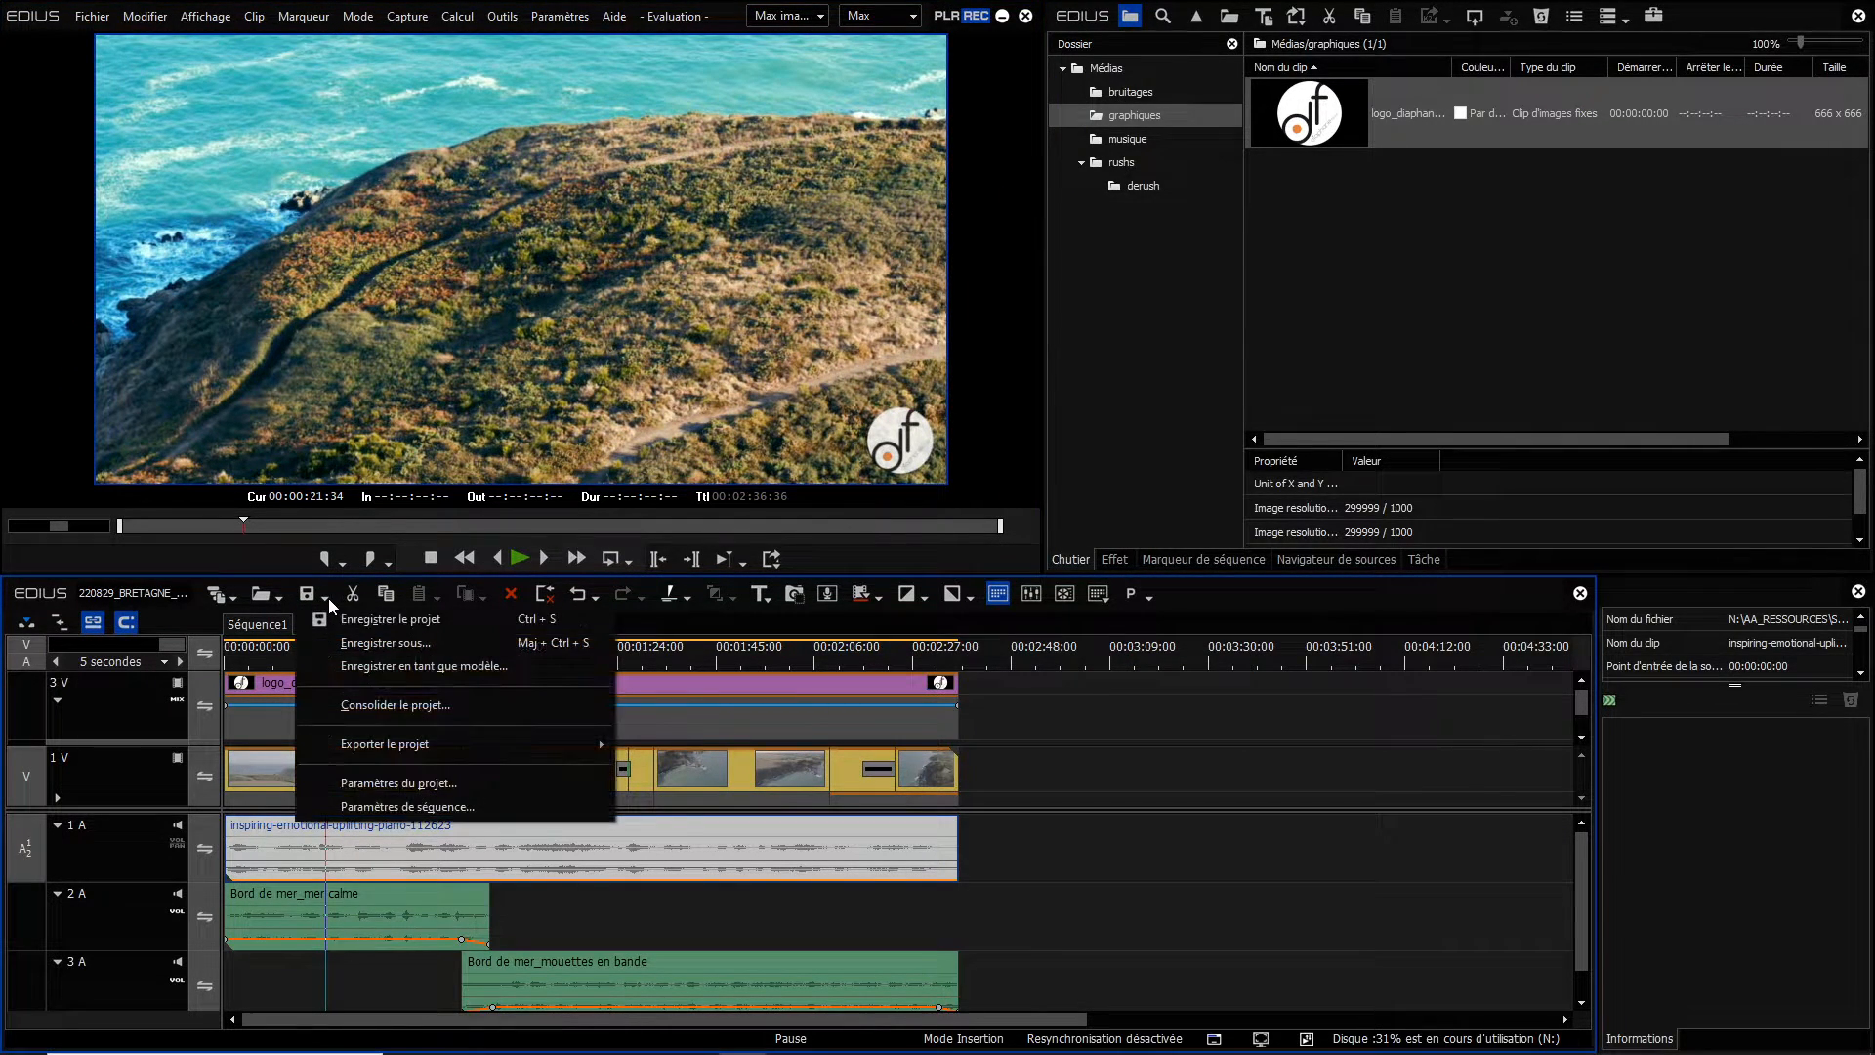
pyautogui.click(350, 643)
pyautogui.click(900, 974)
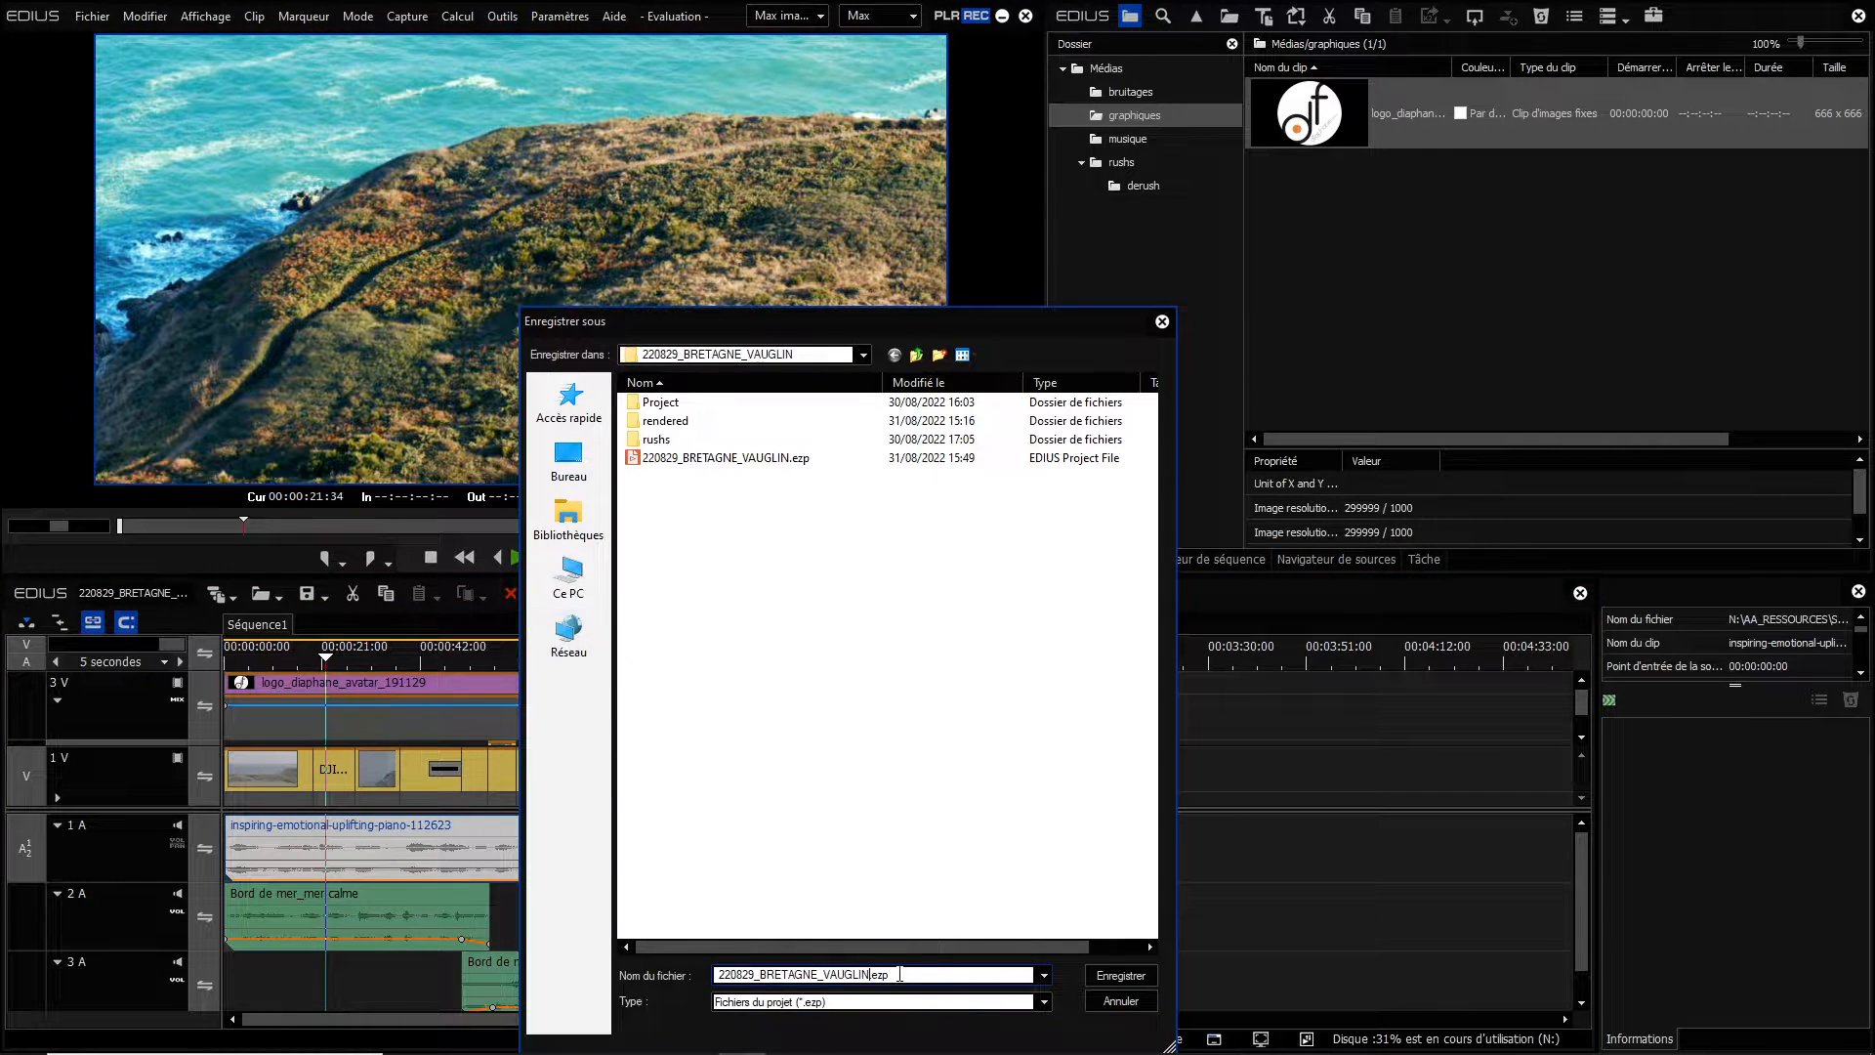
pyautogui.write('_9-16')
pyautogui.press('Return')
# Duplicate Séquence1 in the Médias folder and rename the copy "Séquence1 - 9-16".
pyautogui.rightClick(1299, 110)
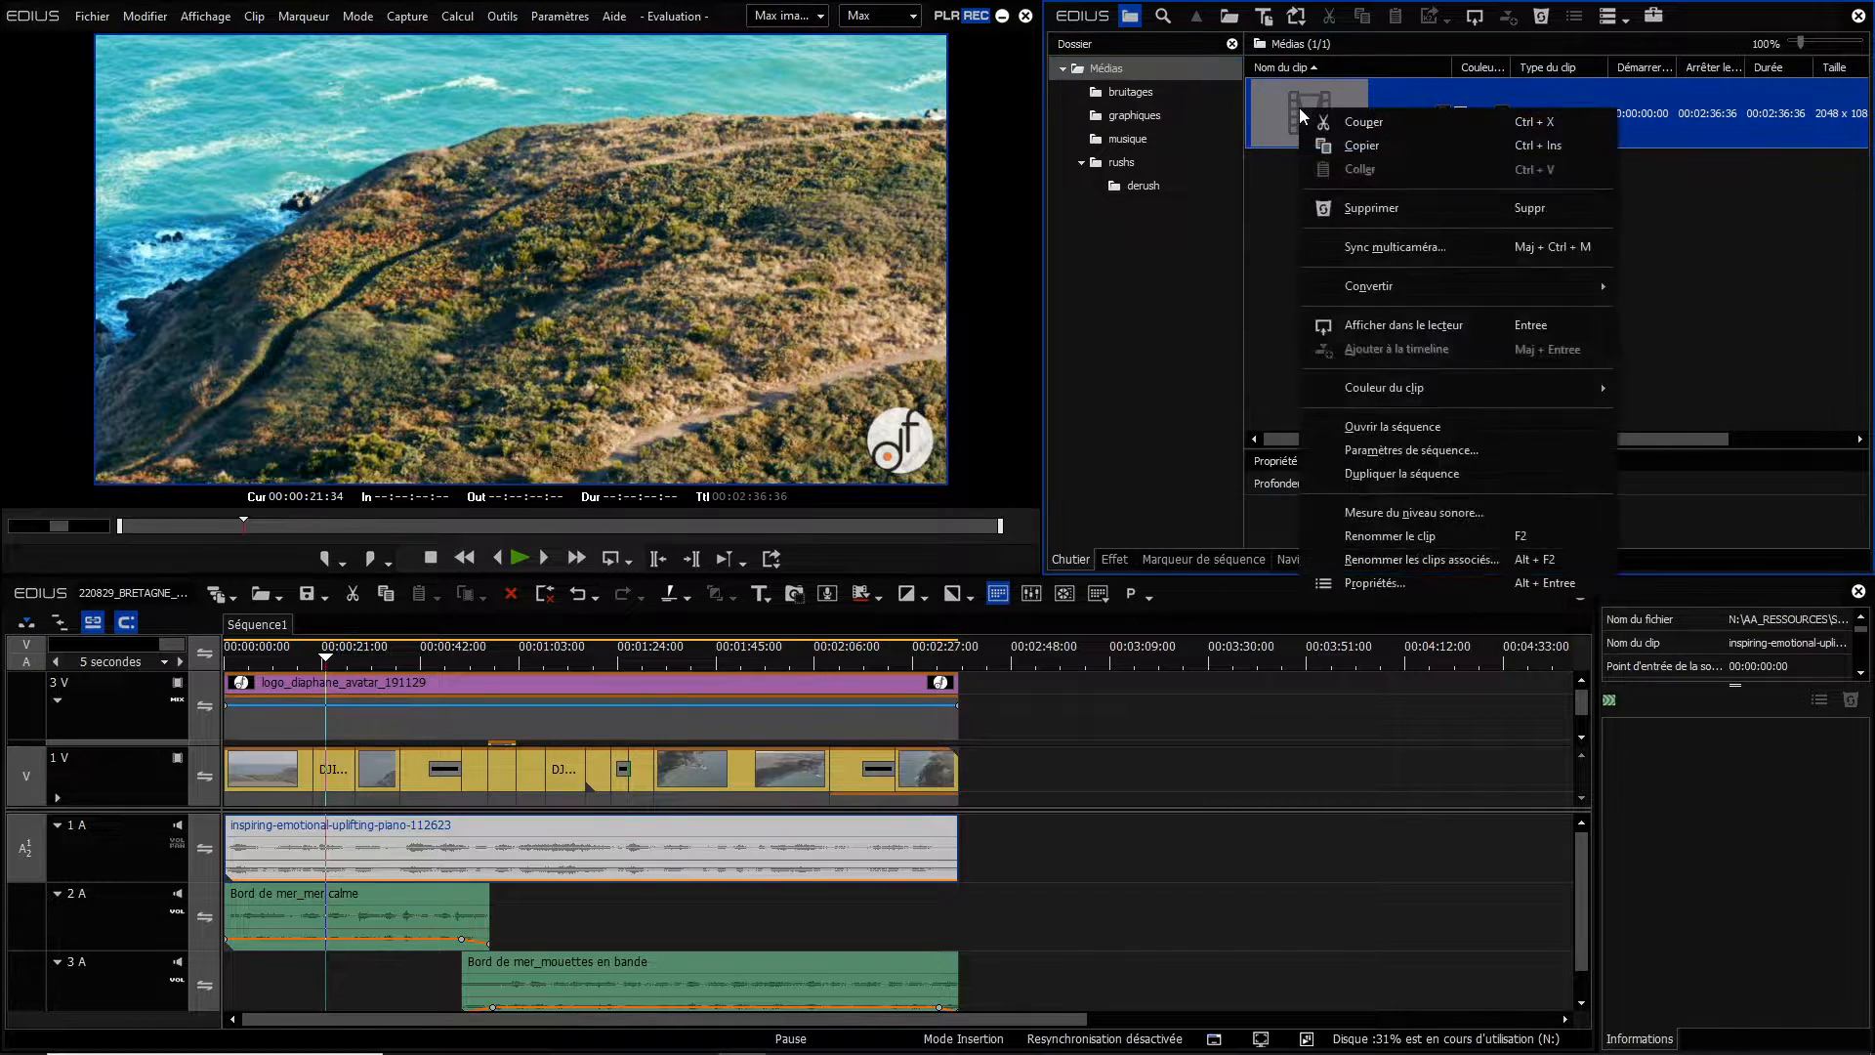
pyautogui.click(1356, 478)
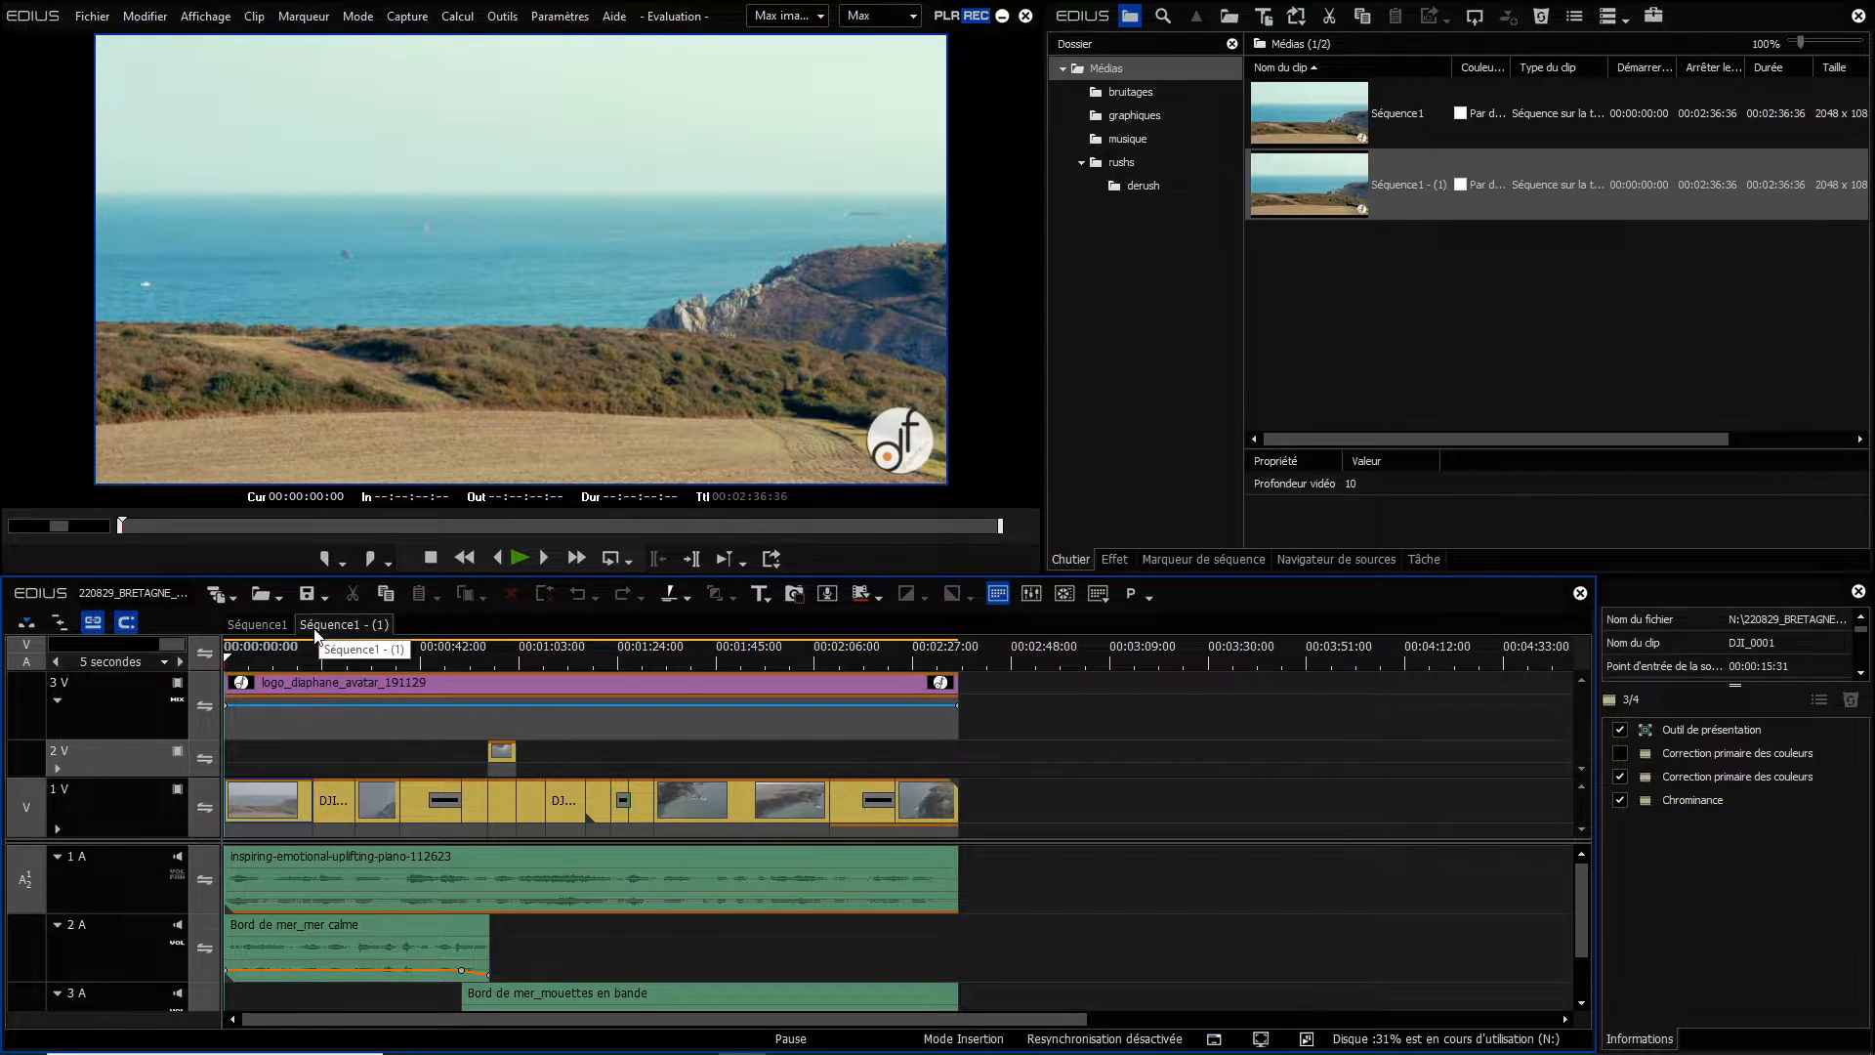
pyautogui.doubleClick(351, 626)
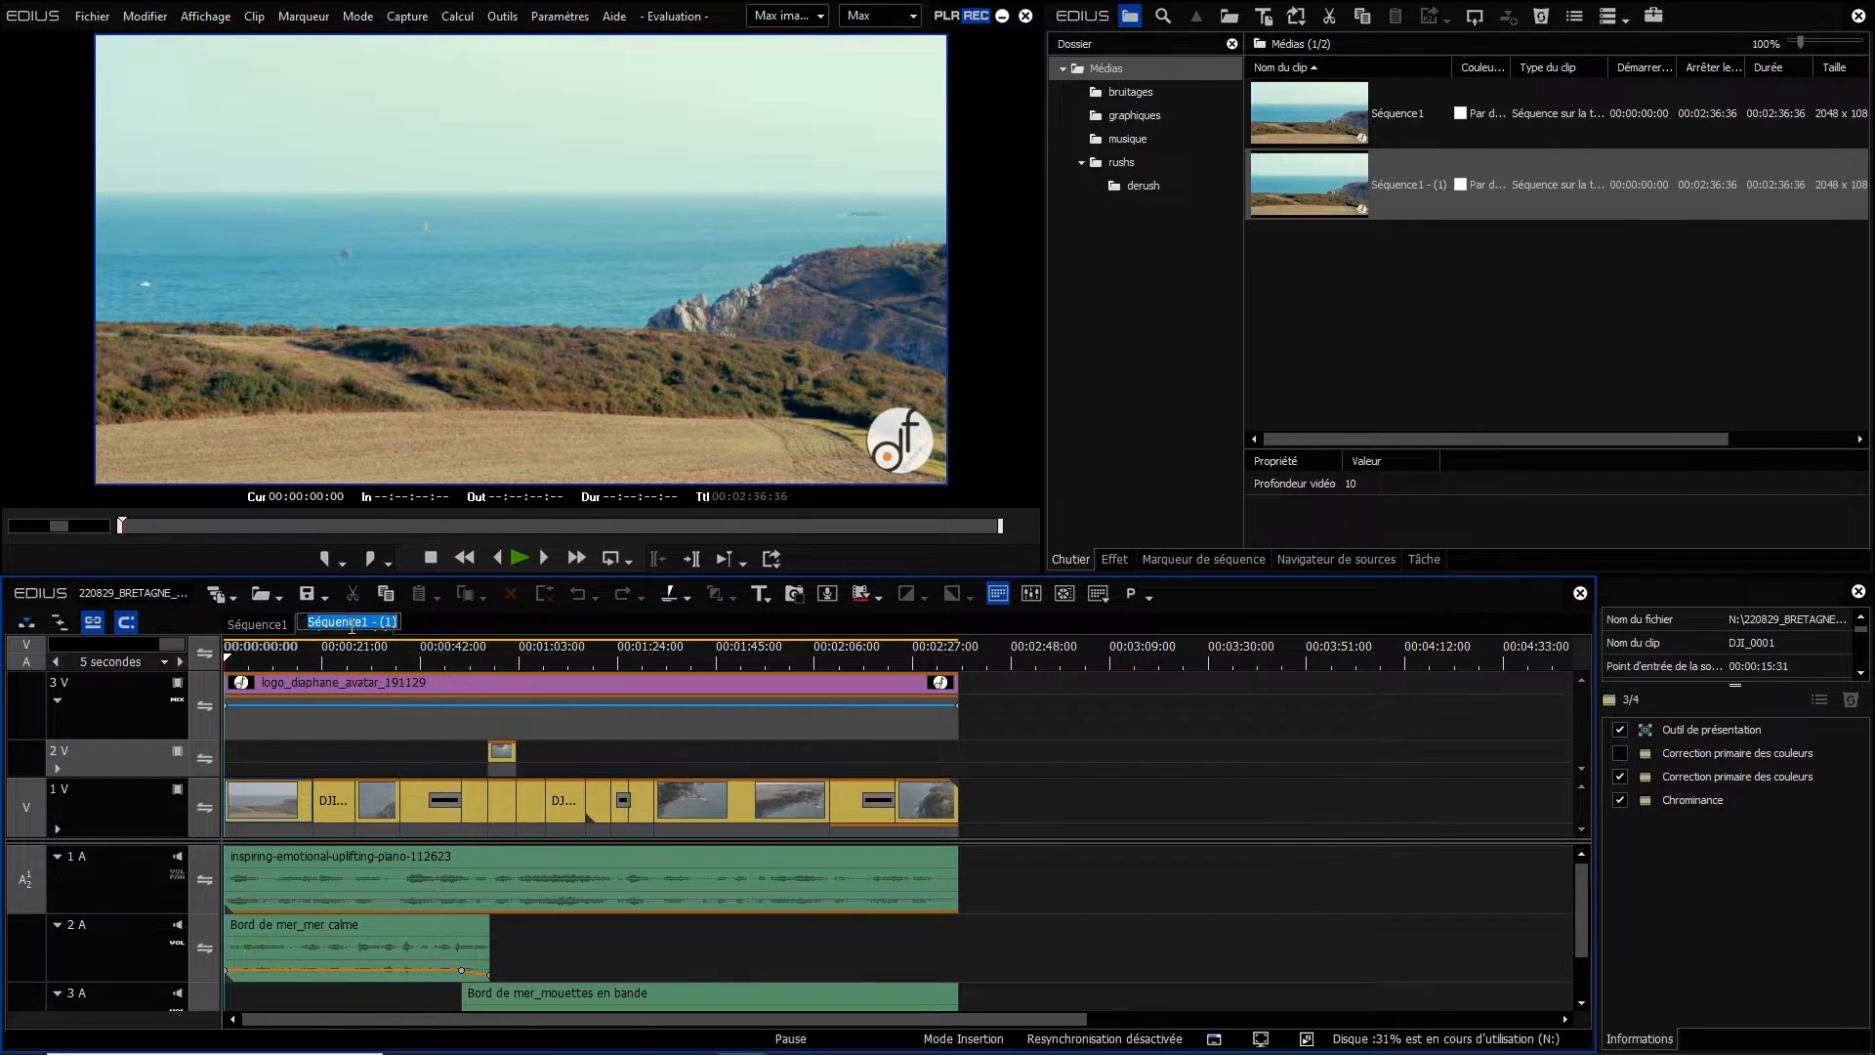
pyautogui.press('End')
pyautogui.press('BackSpace')
pyautogui.press('BackSpace')
pyautogui.press('BackSpace')
pyautogui.write('9-16')
pyautogui.press('Return')
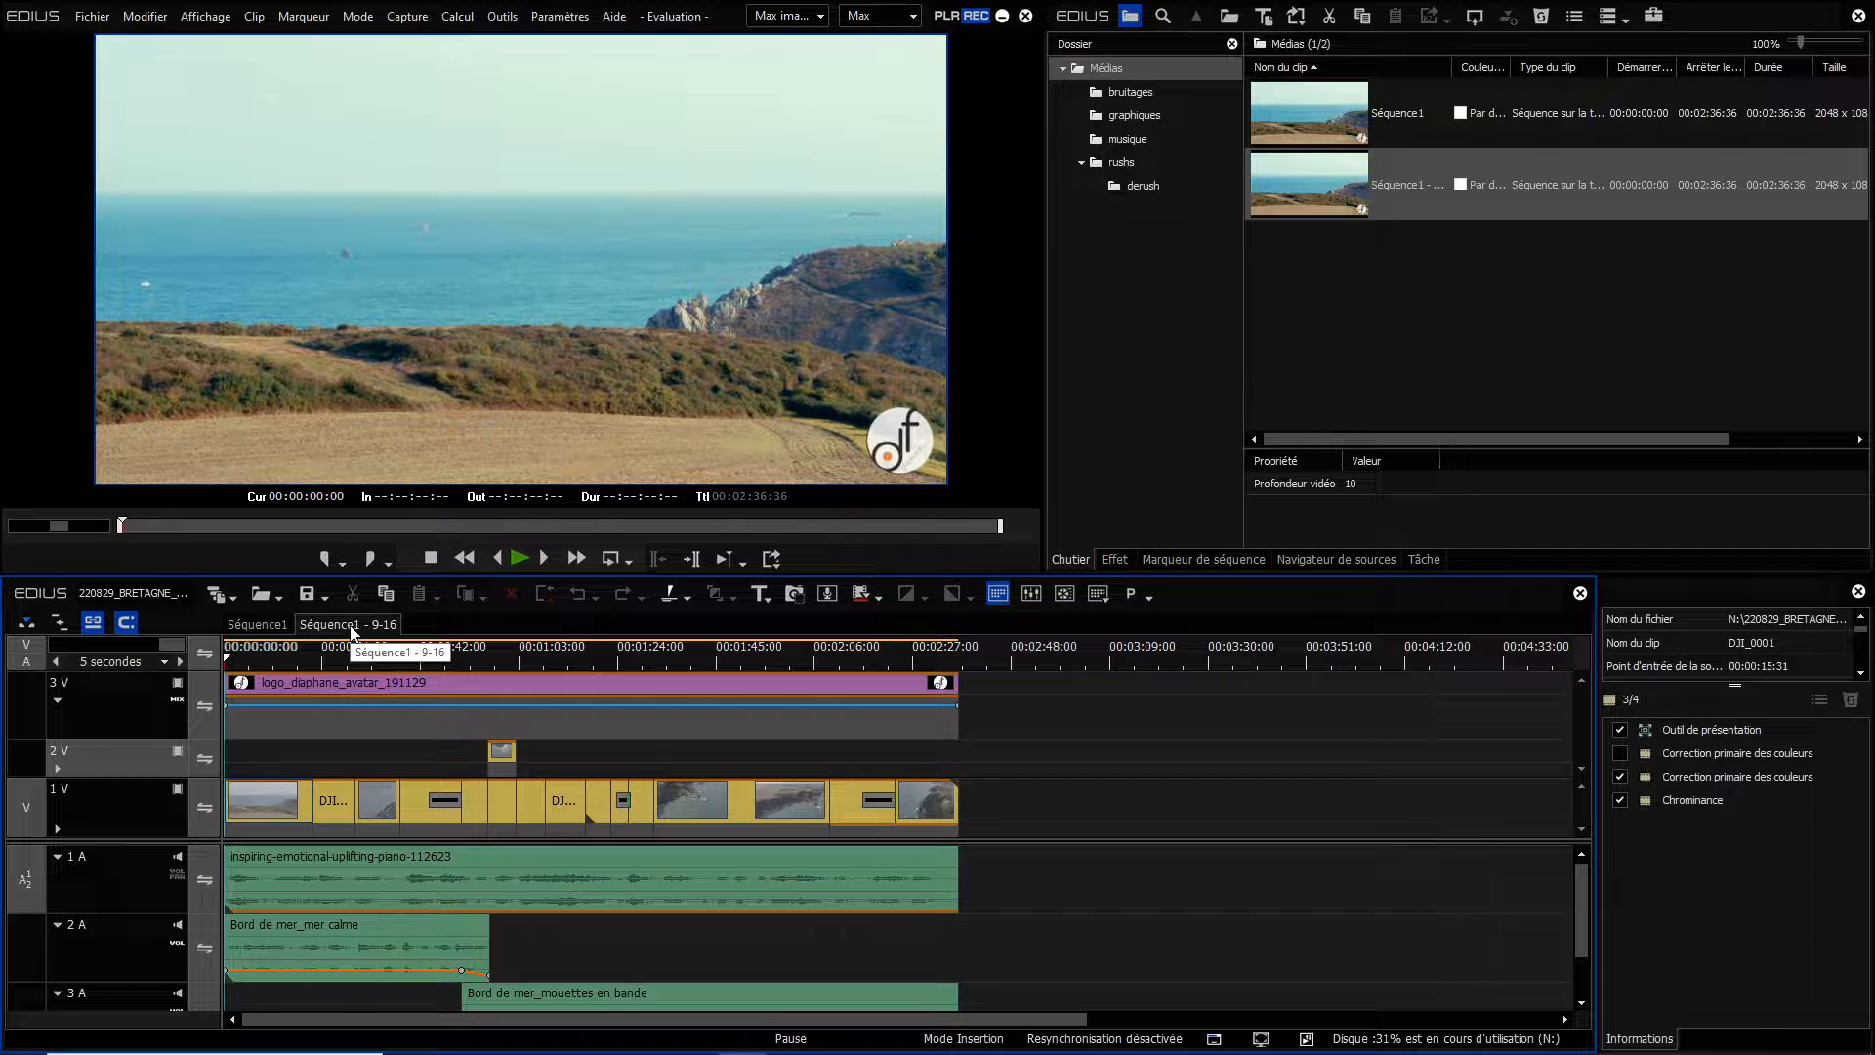
# Customize the project's image size (Taille de l'image) as Personnalisé, 1080 x 1920.
pyautogui.click(561, 17)
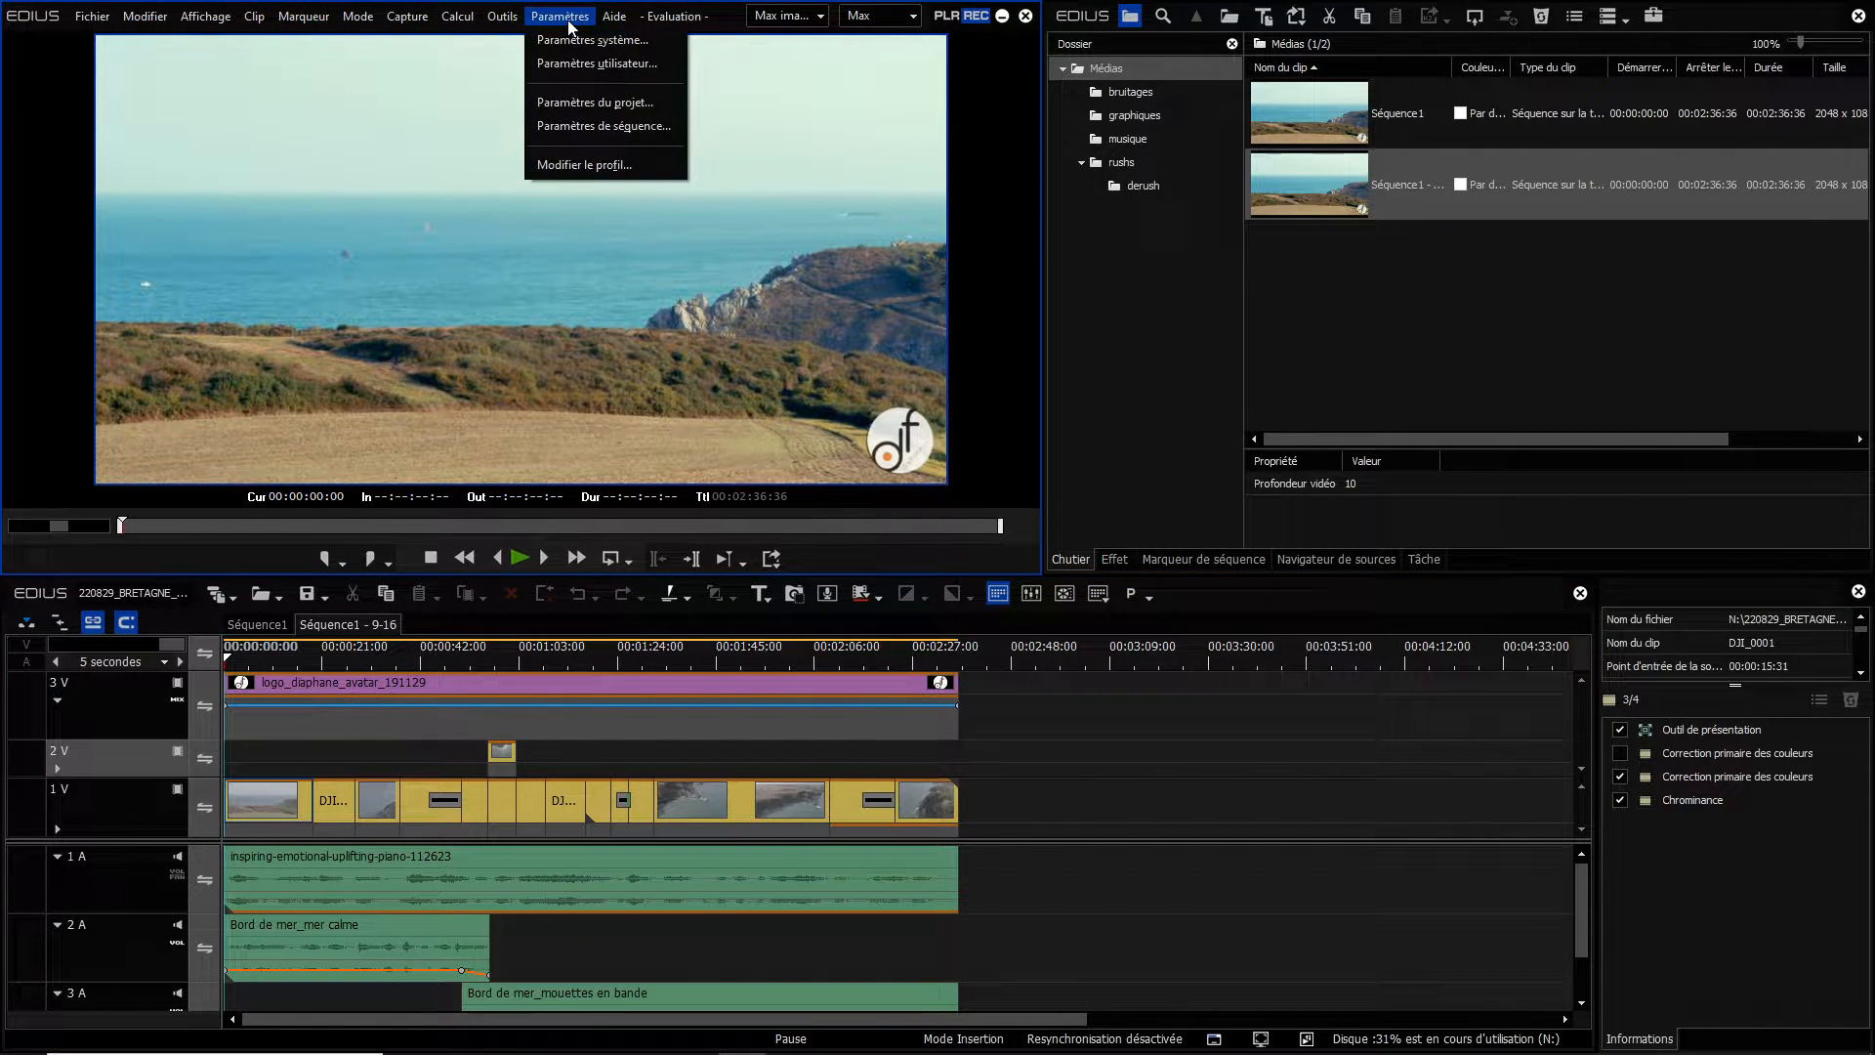
pyautogui.click(589, 102)
pyautogui.click(1012, 782)
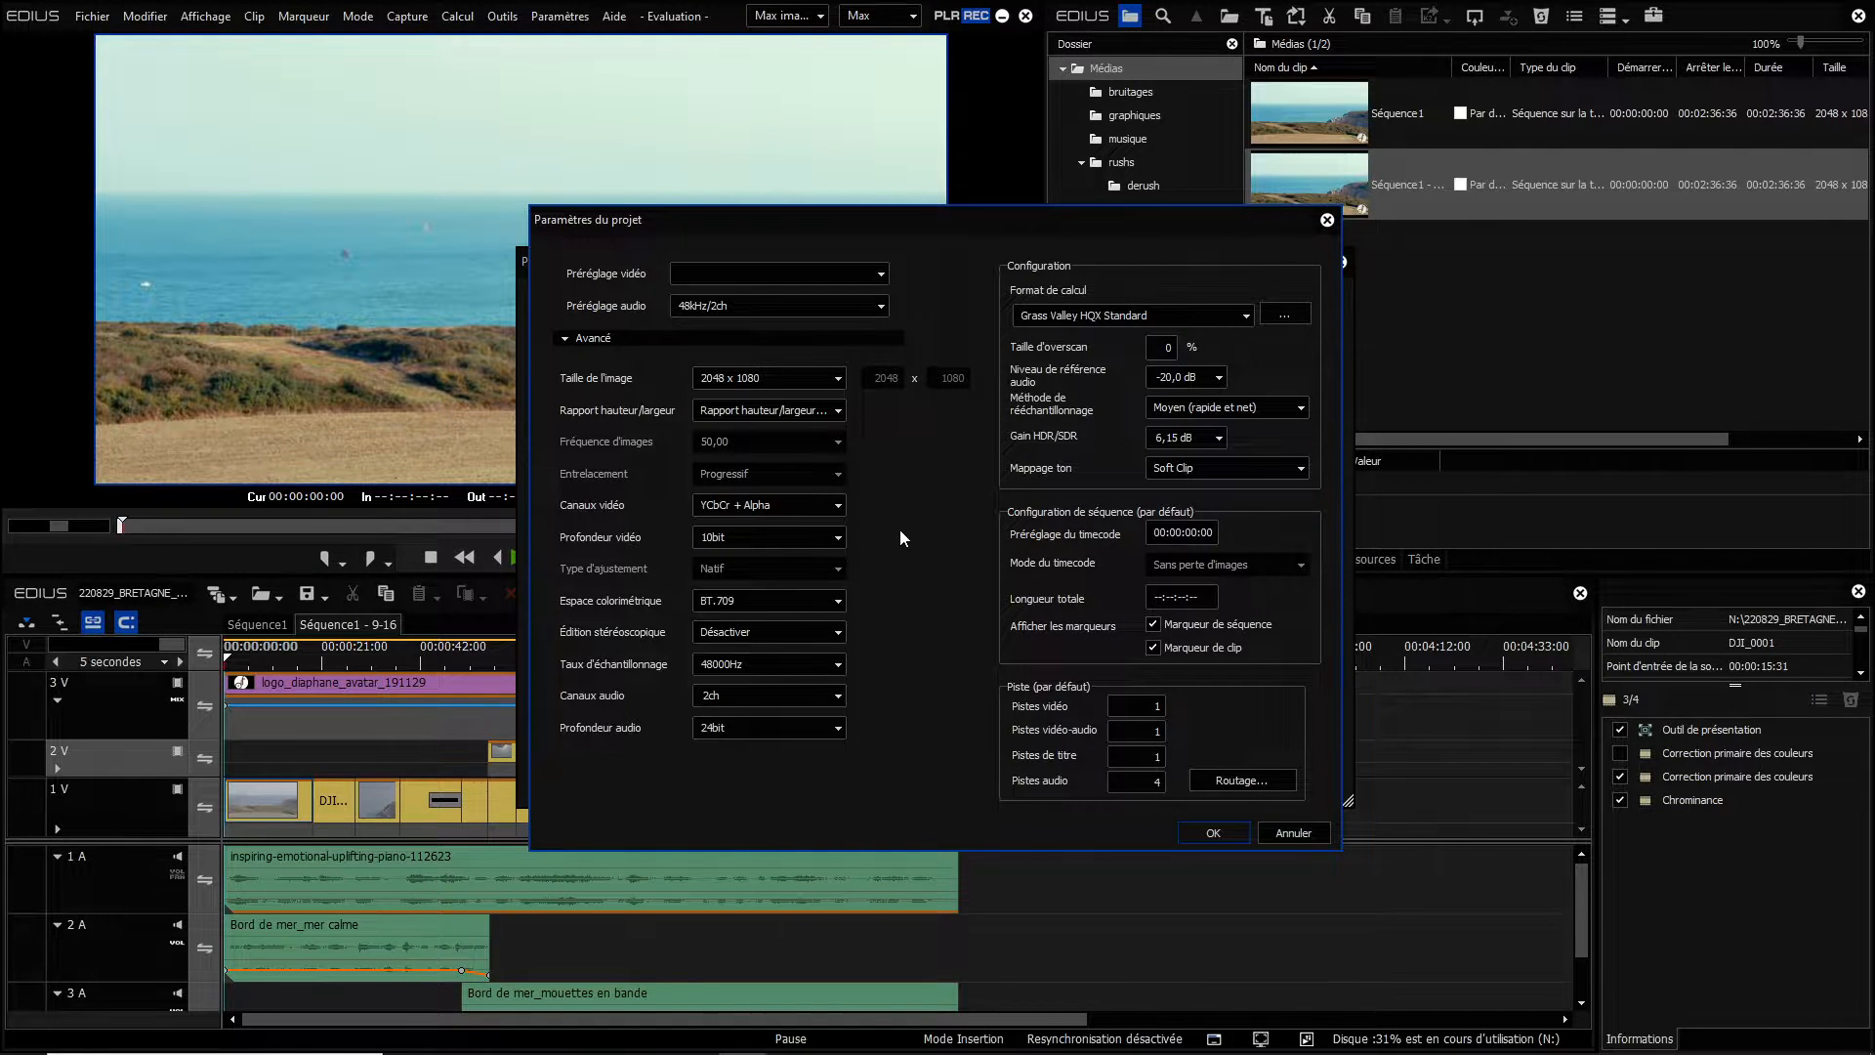
pyautogui.click(837, 379)
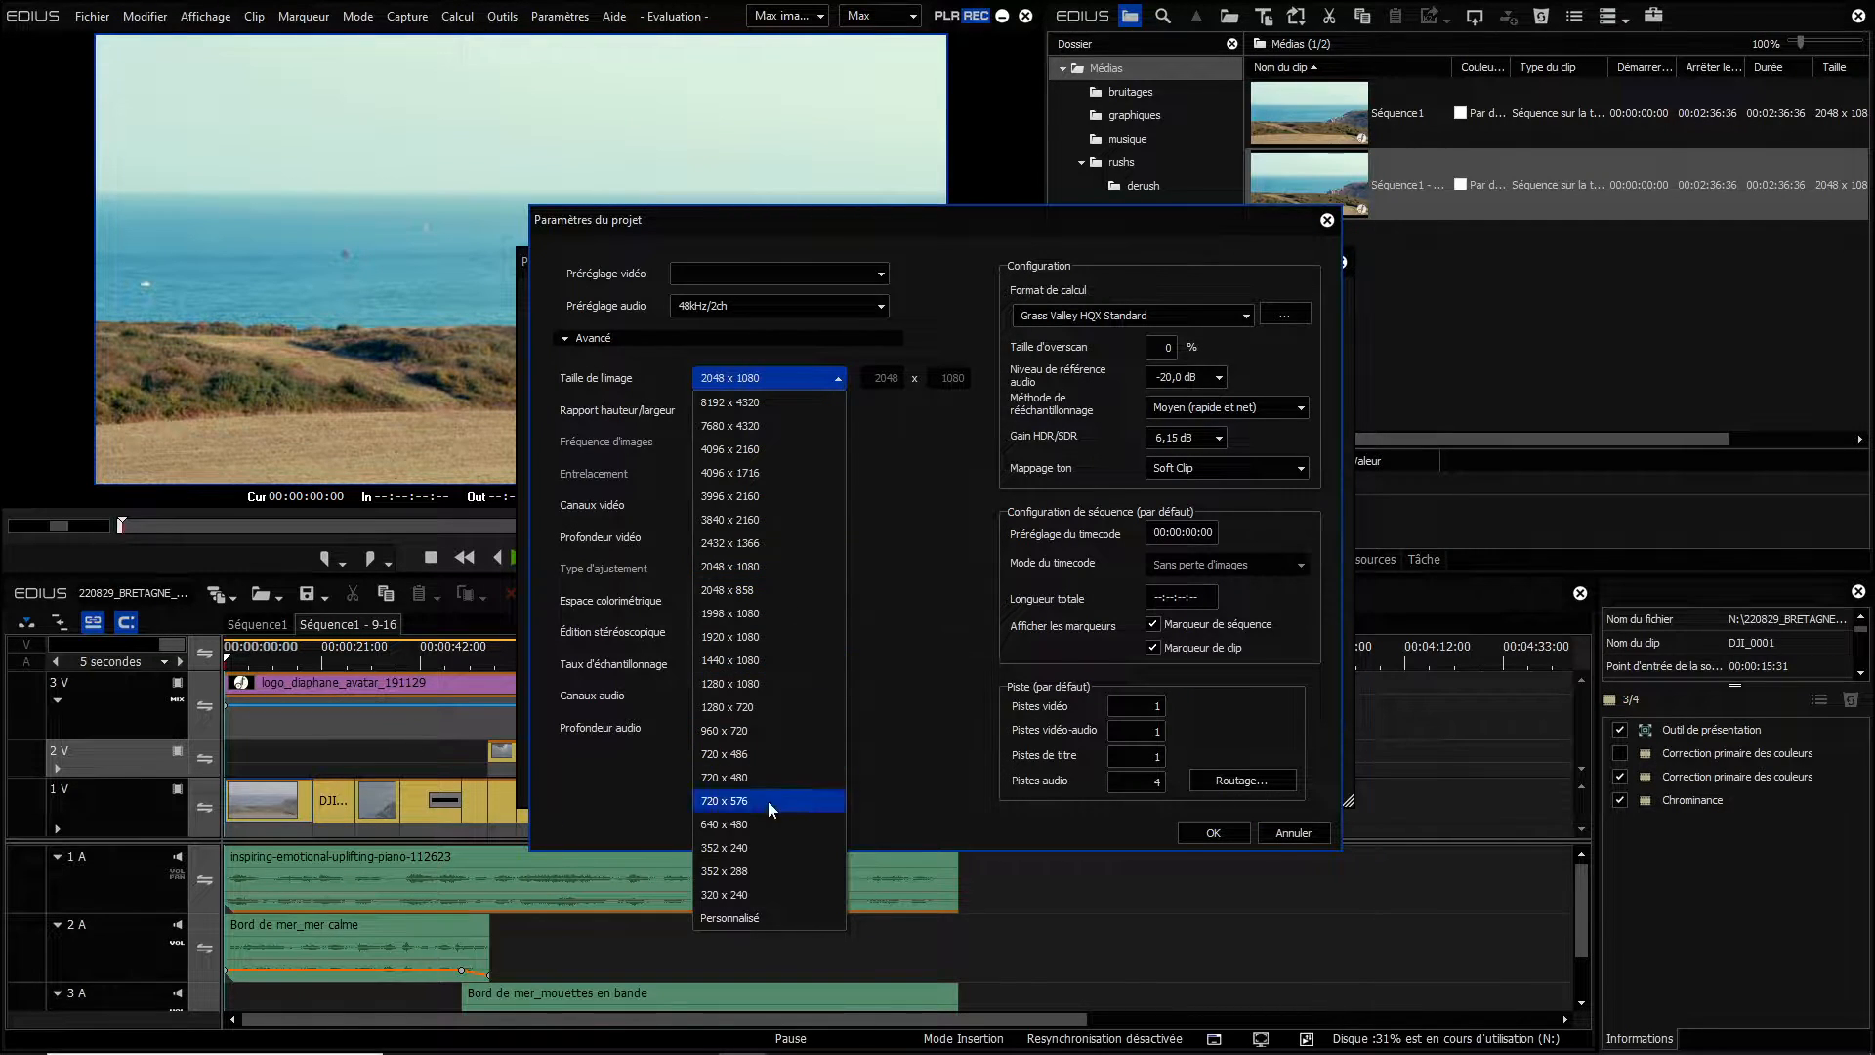
pyautogui.click(763, 918)
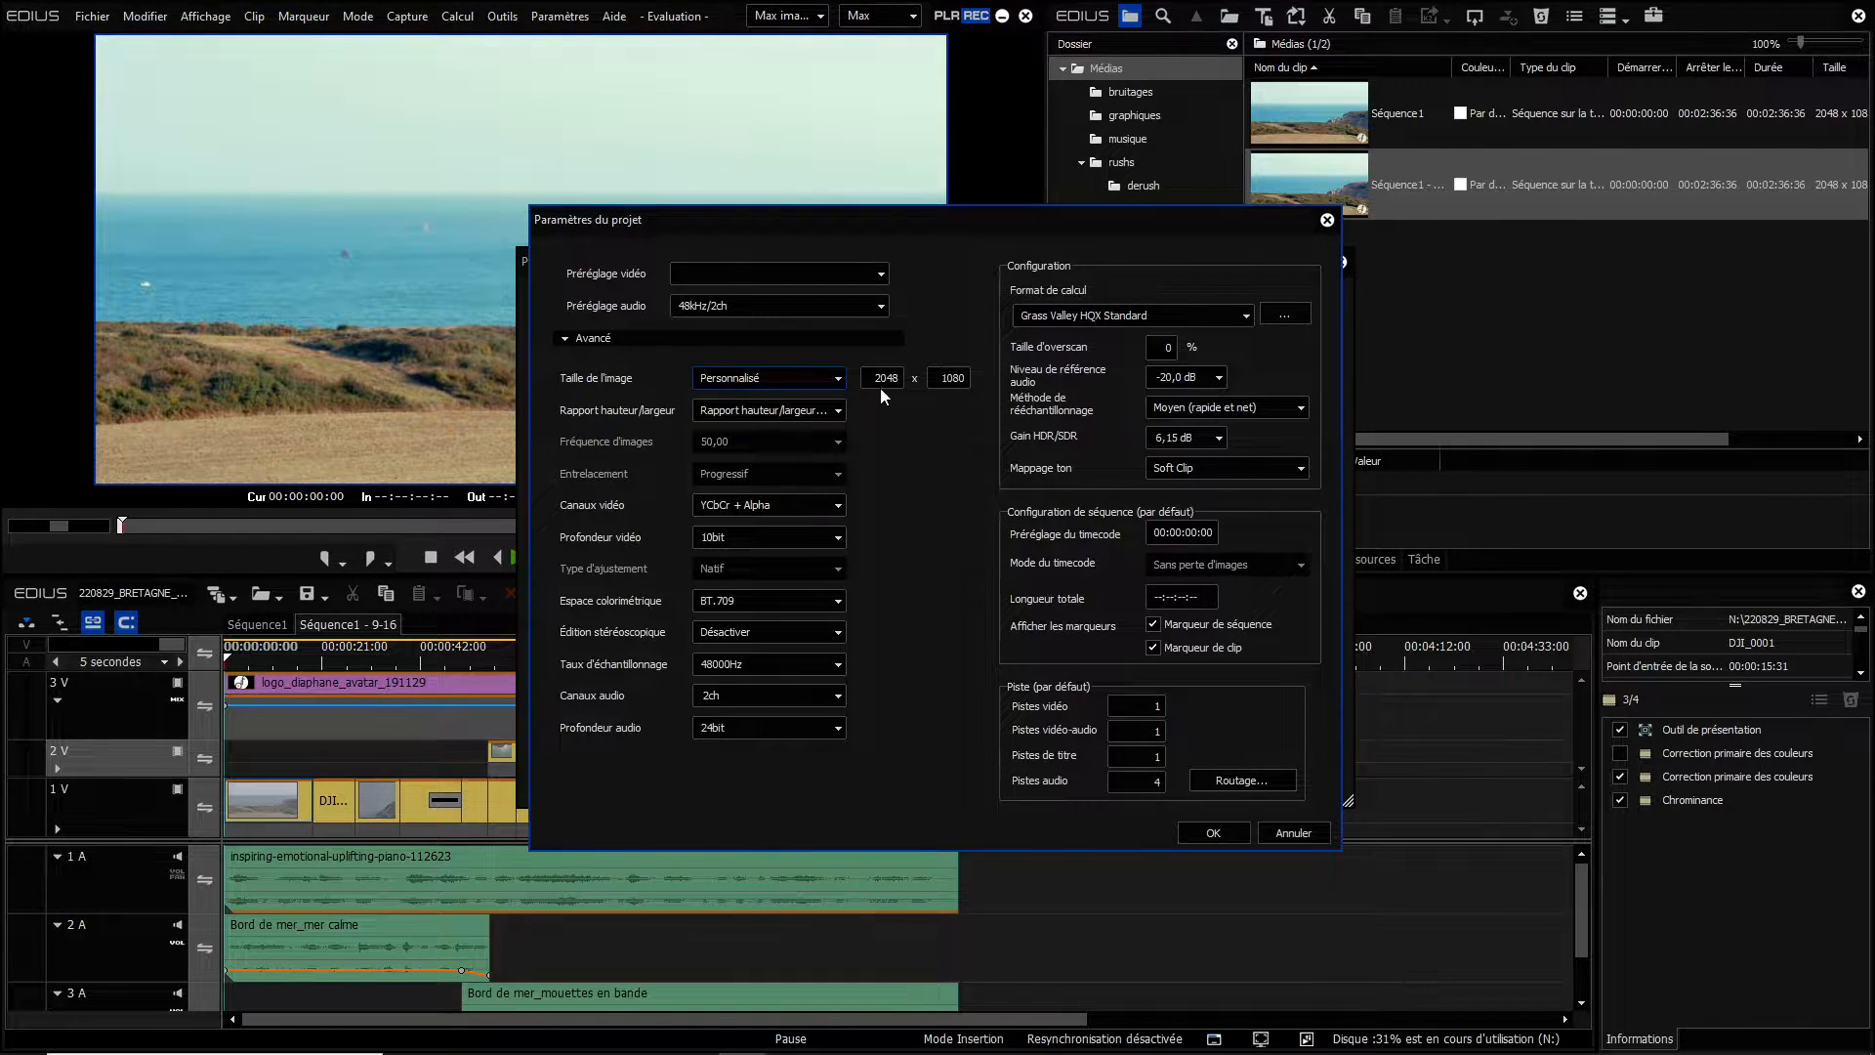
pyautogui.click(565, 338)
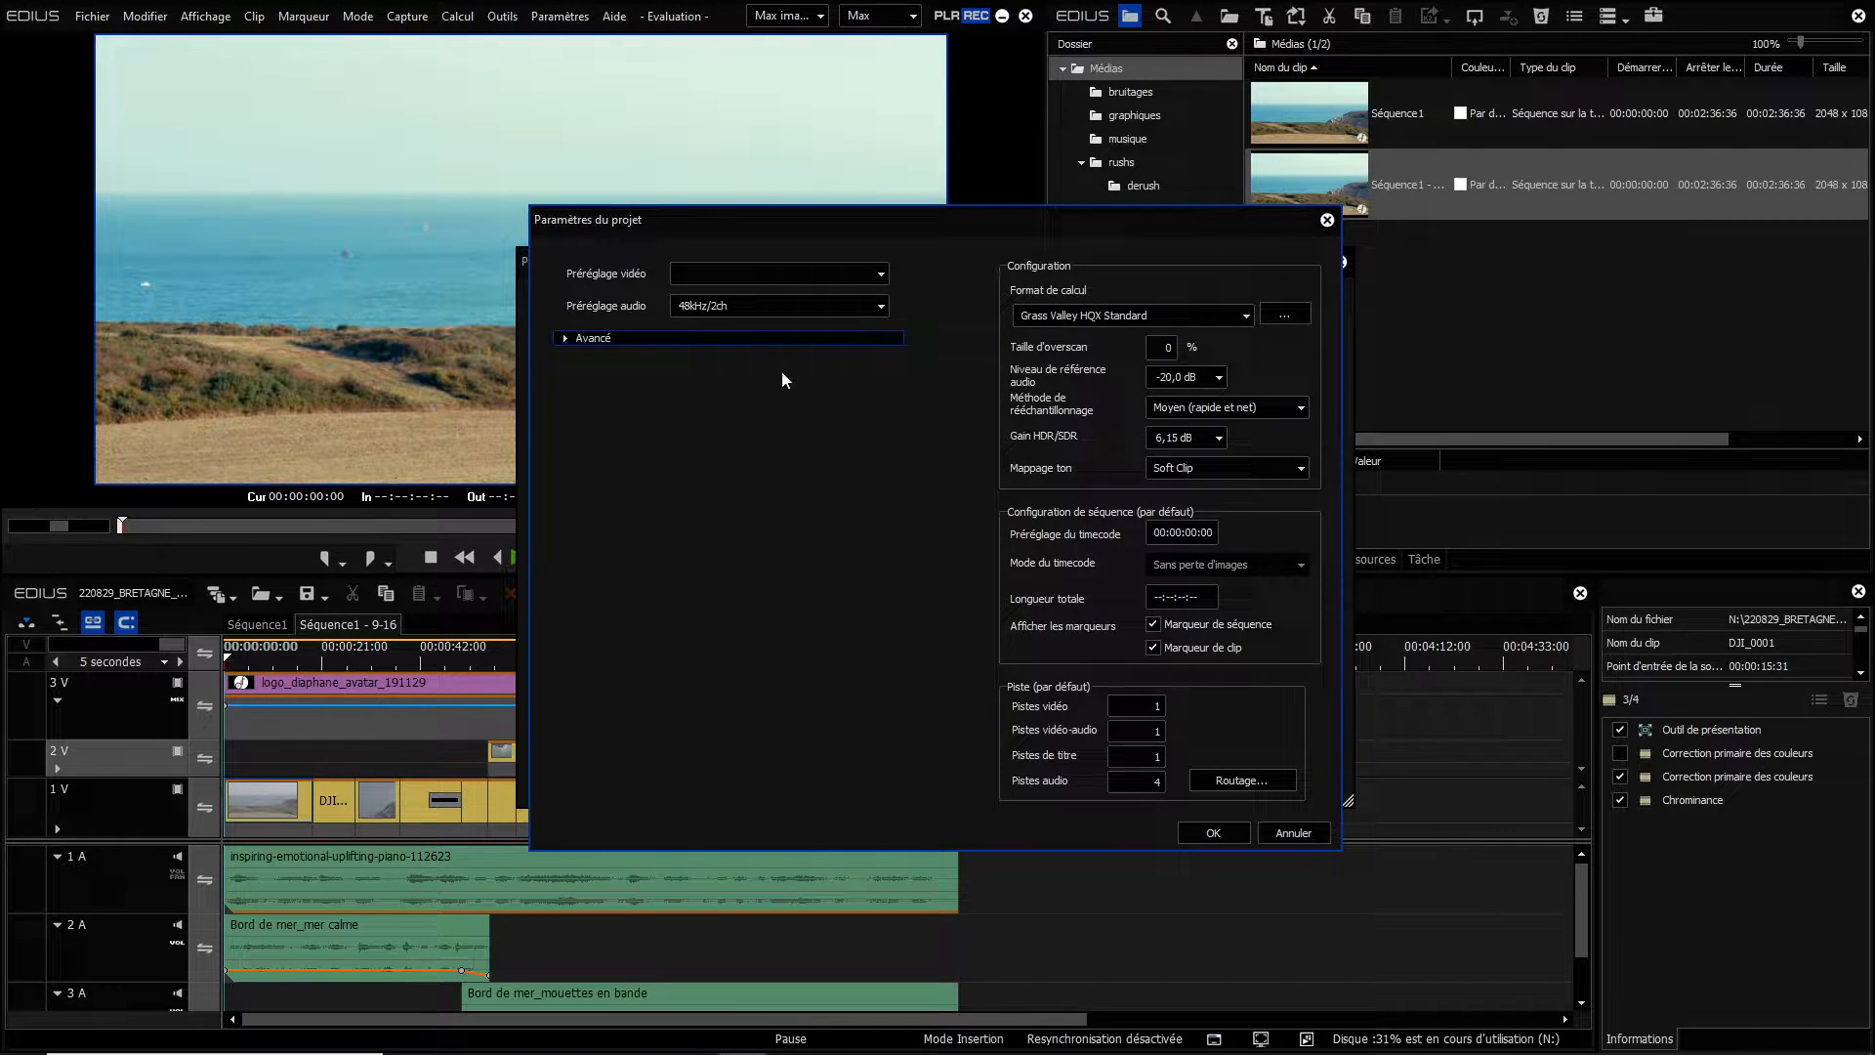
pyautogui.click(566, 338)
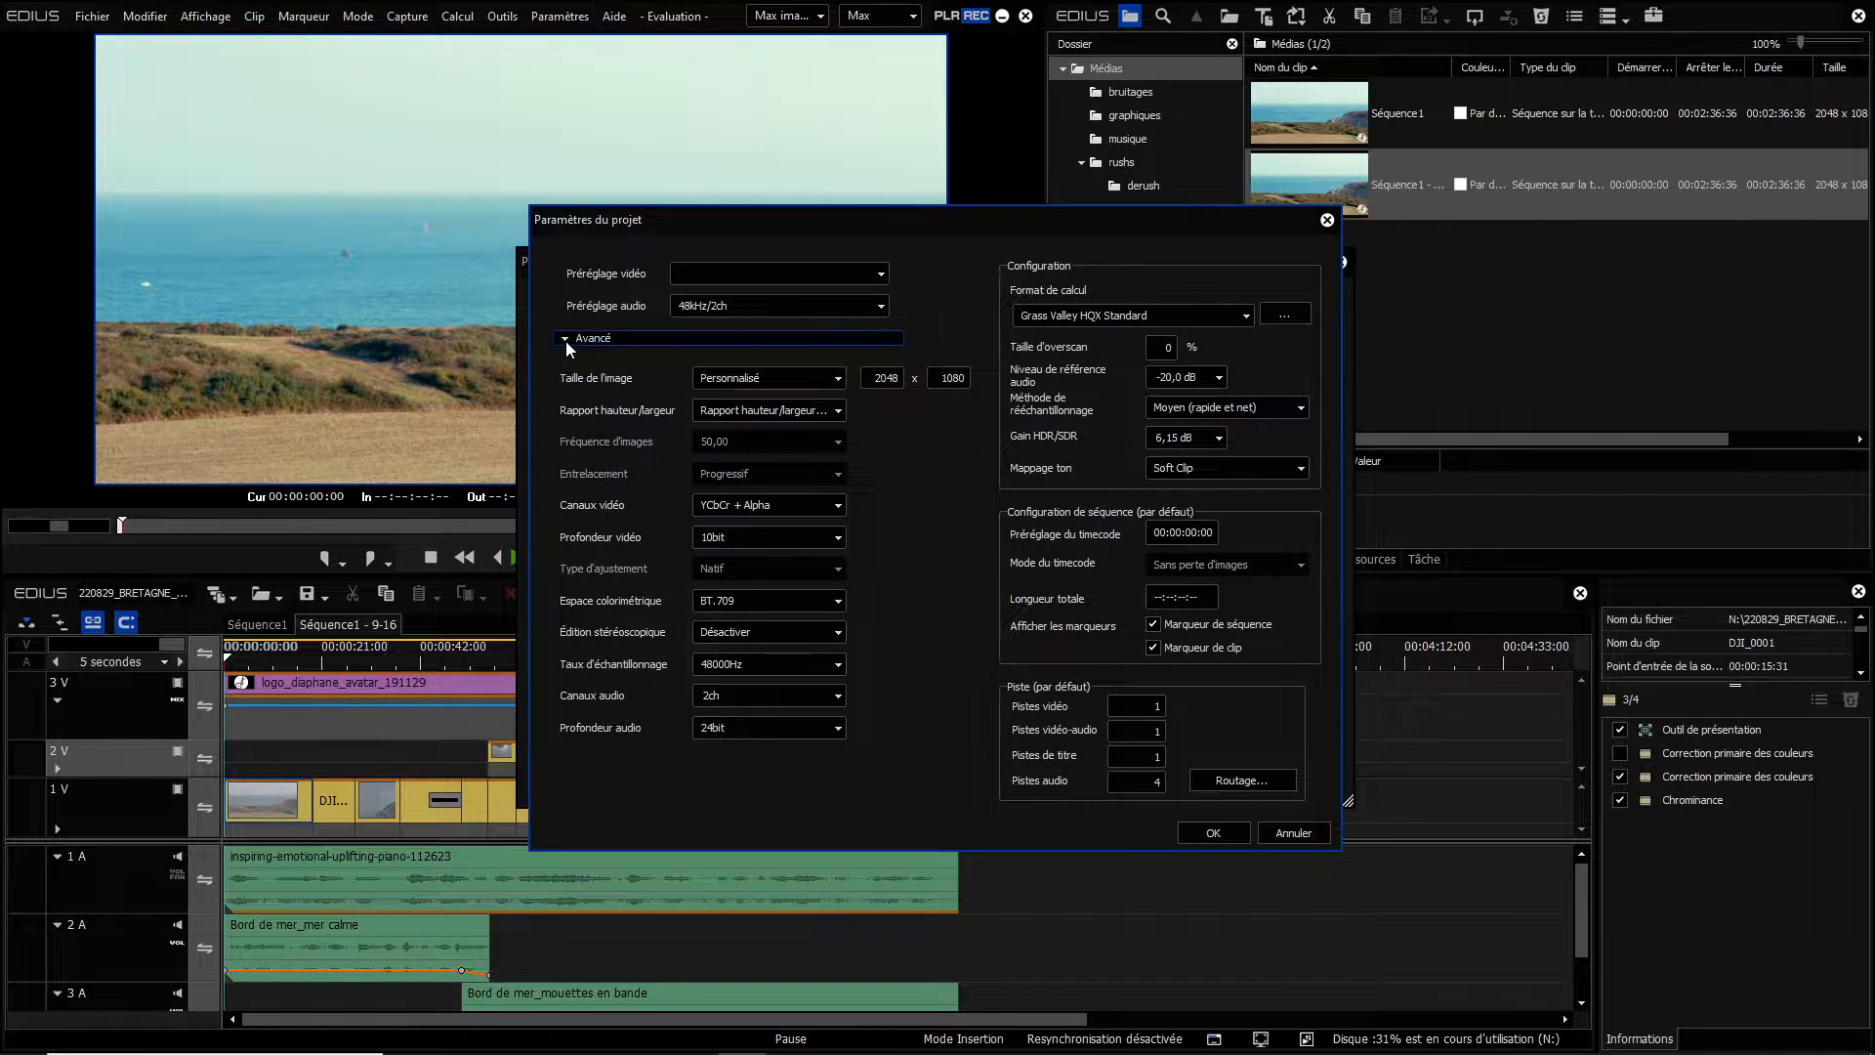
pyautogui.doubleClick(886, 378)
pyautogui.write('1080')
pyautogui.press('Tab')
pyautogui.write('1920')
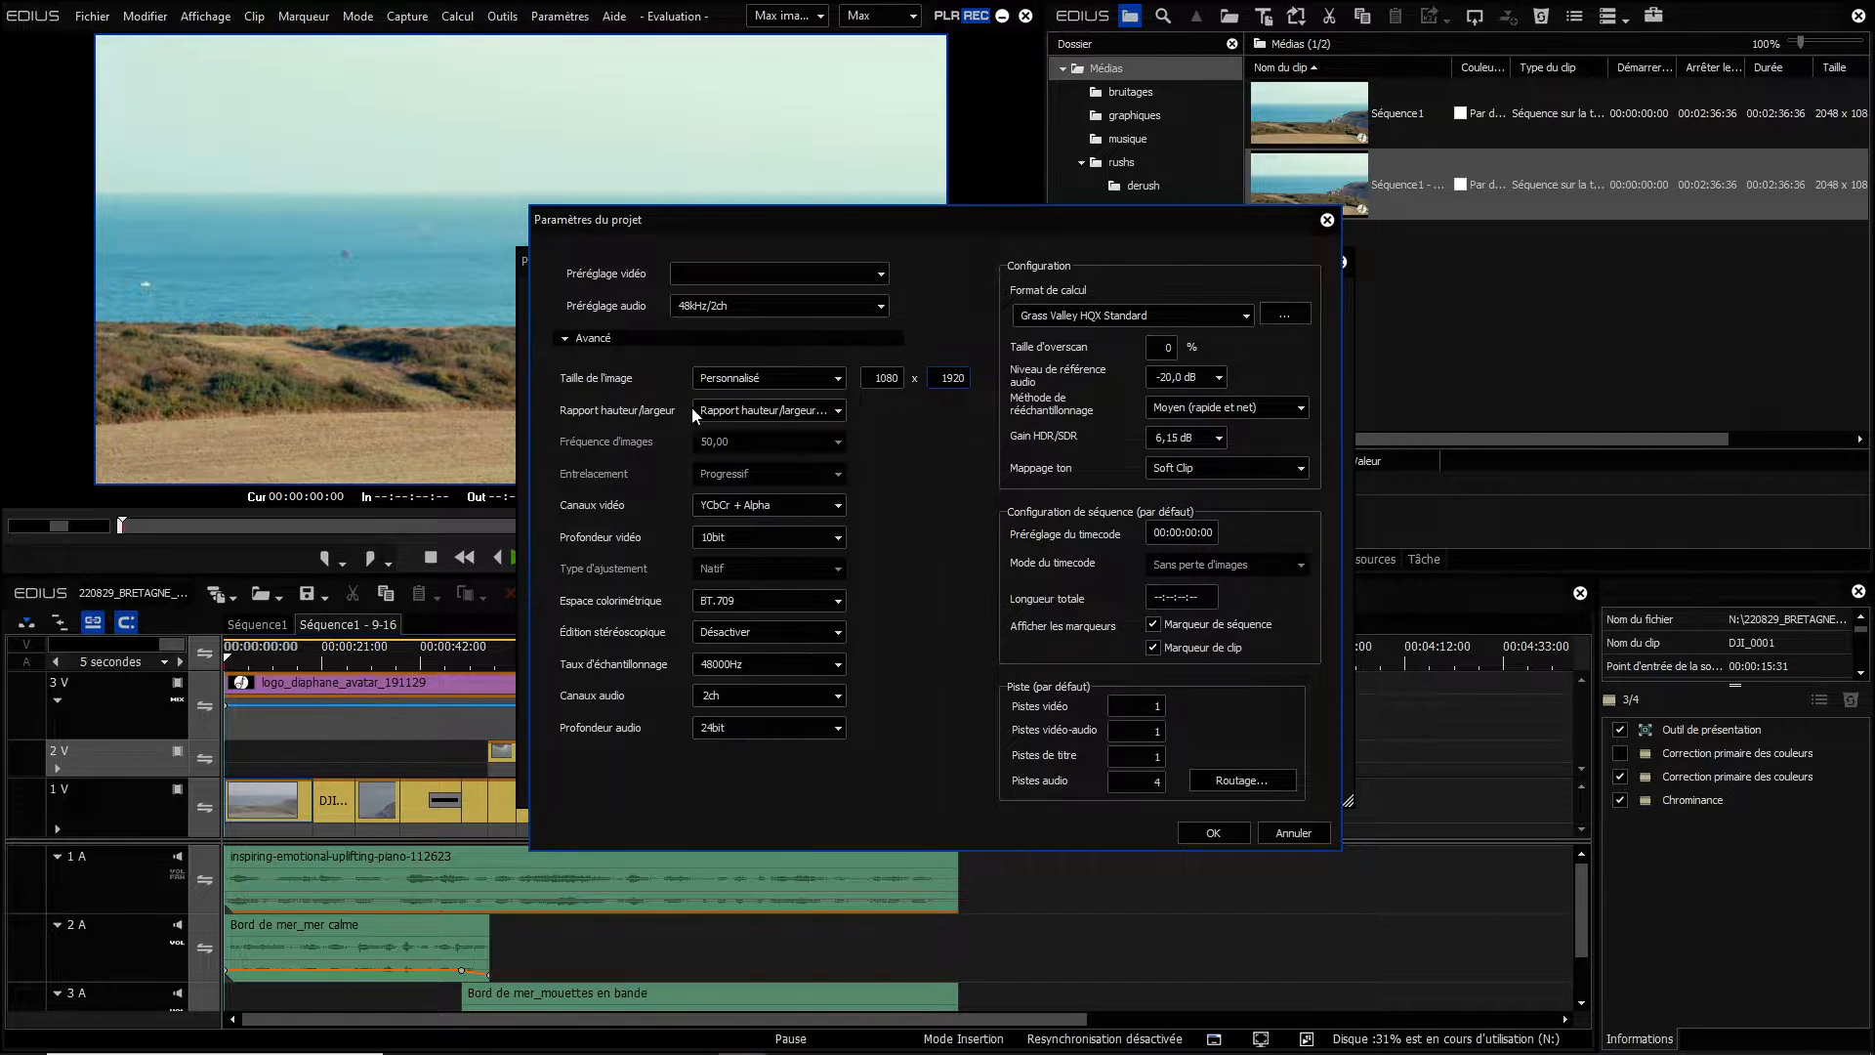
# Set the aspect ratio to Rapport hauteur/largeur en pixel 1:1 and apply the project settings.
pyautogui.click(837, 412)
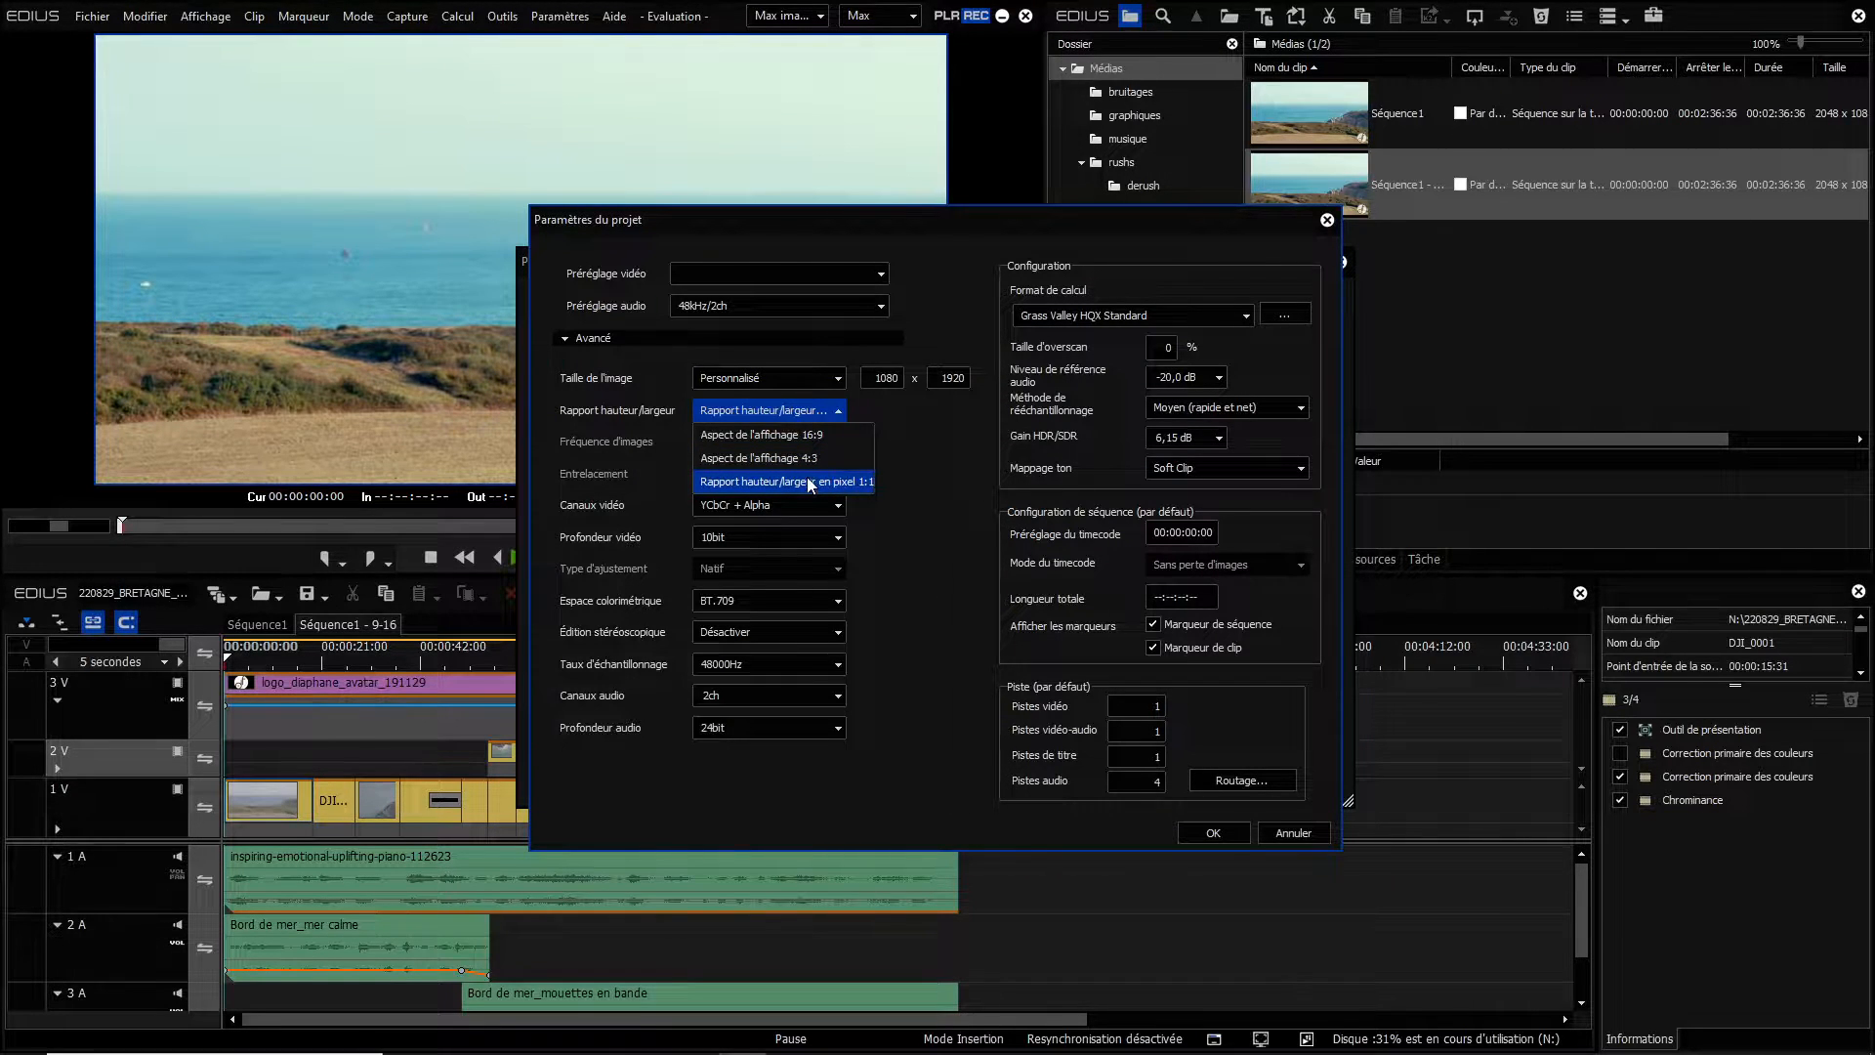
pyautogui.click(848, 482)
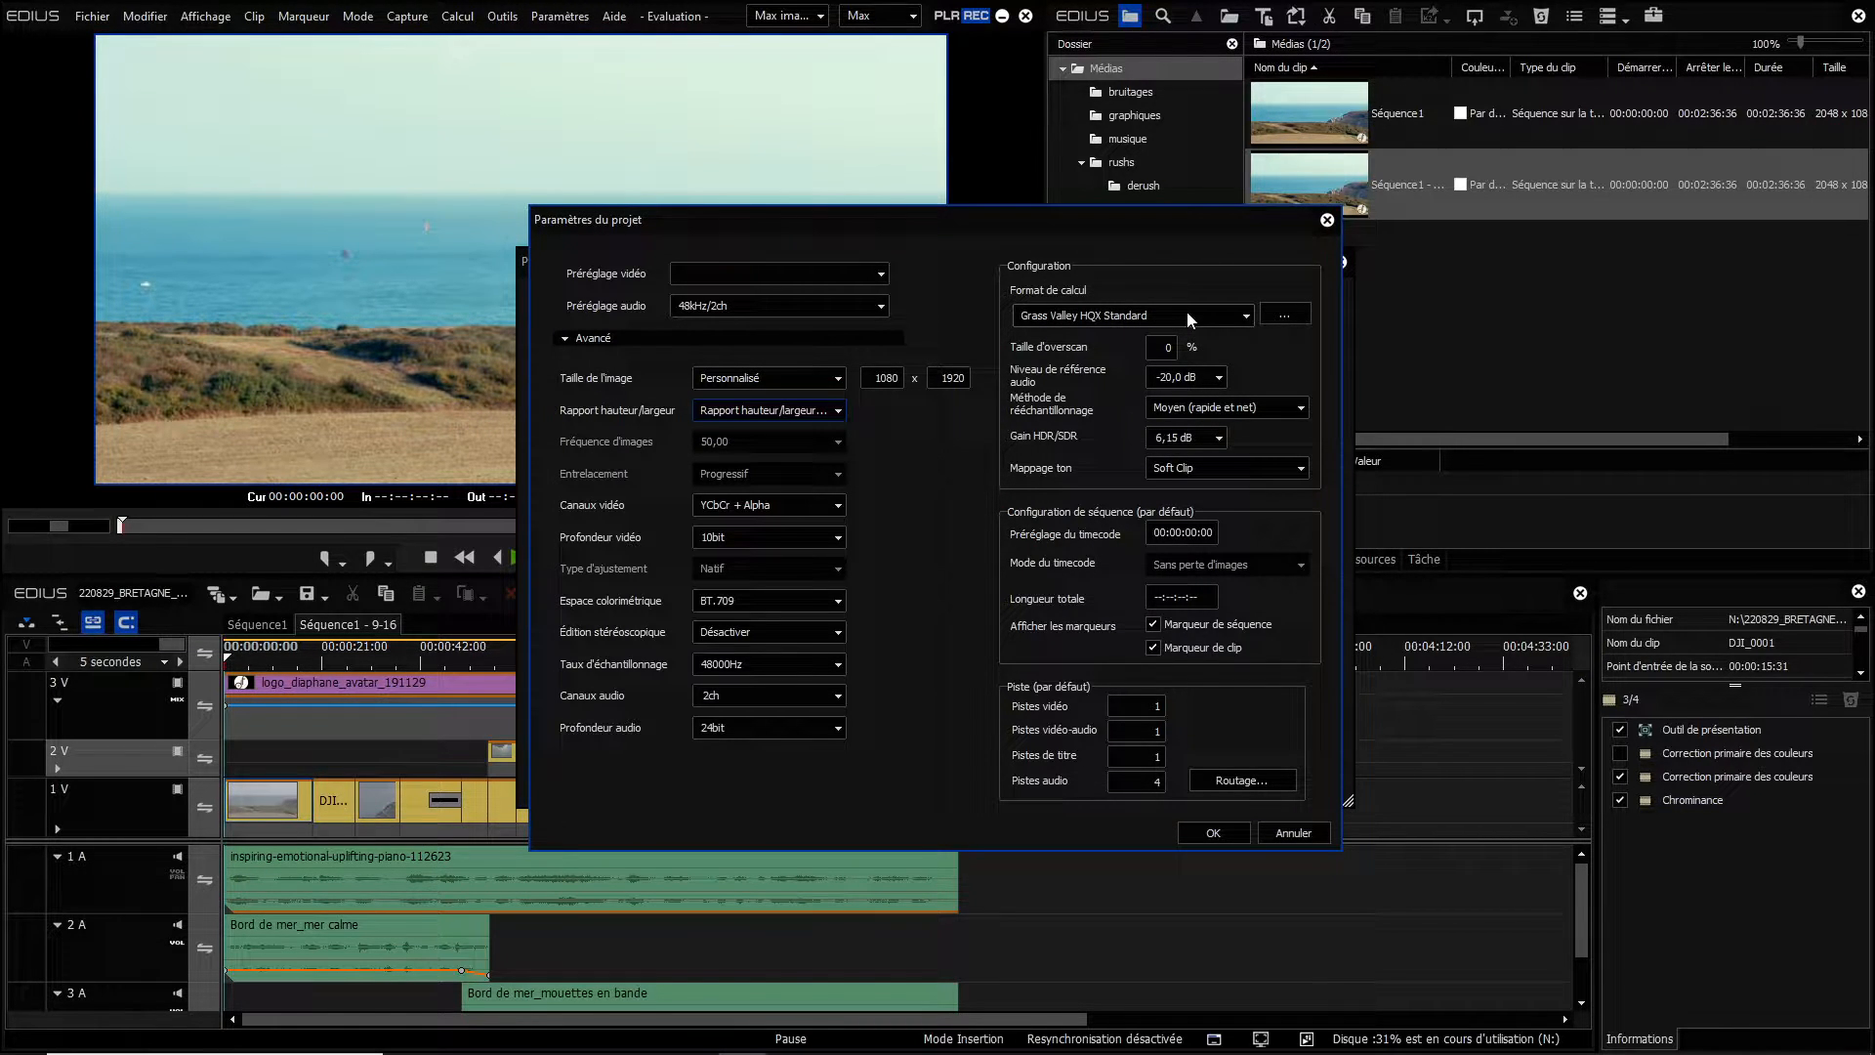
pyautogui.click(1211, 834)
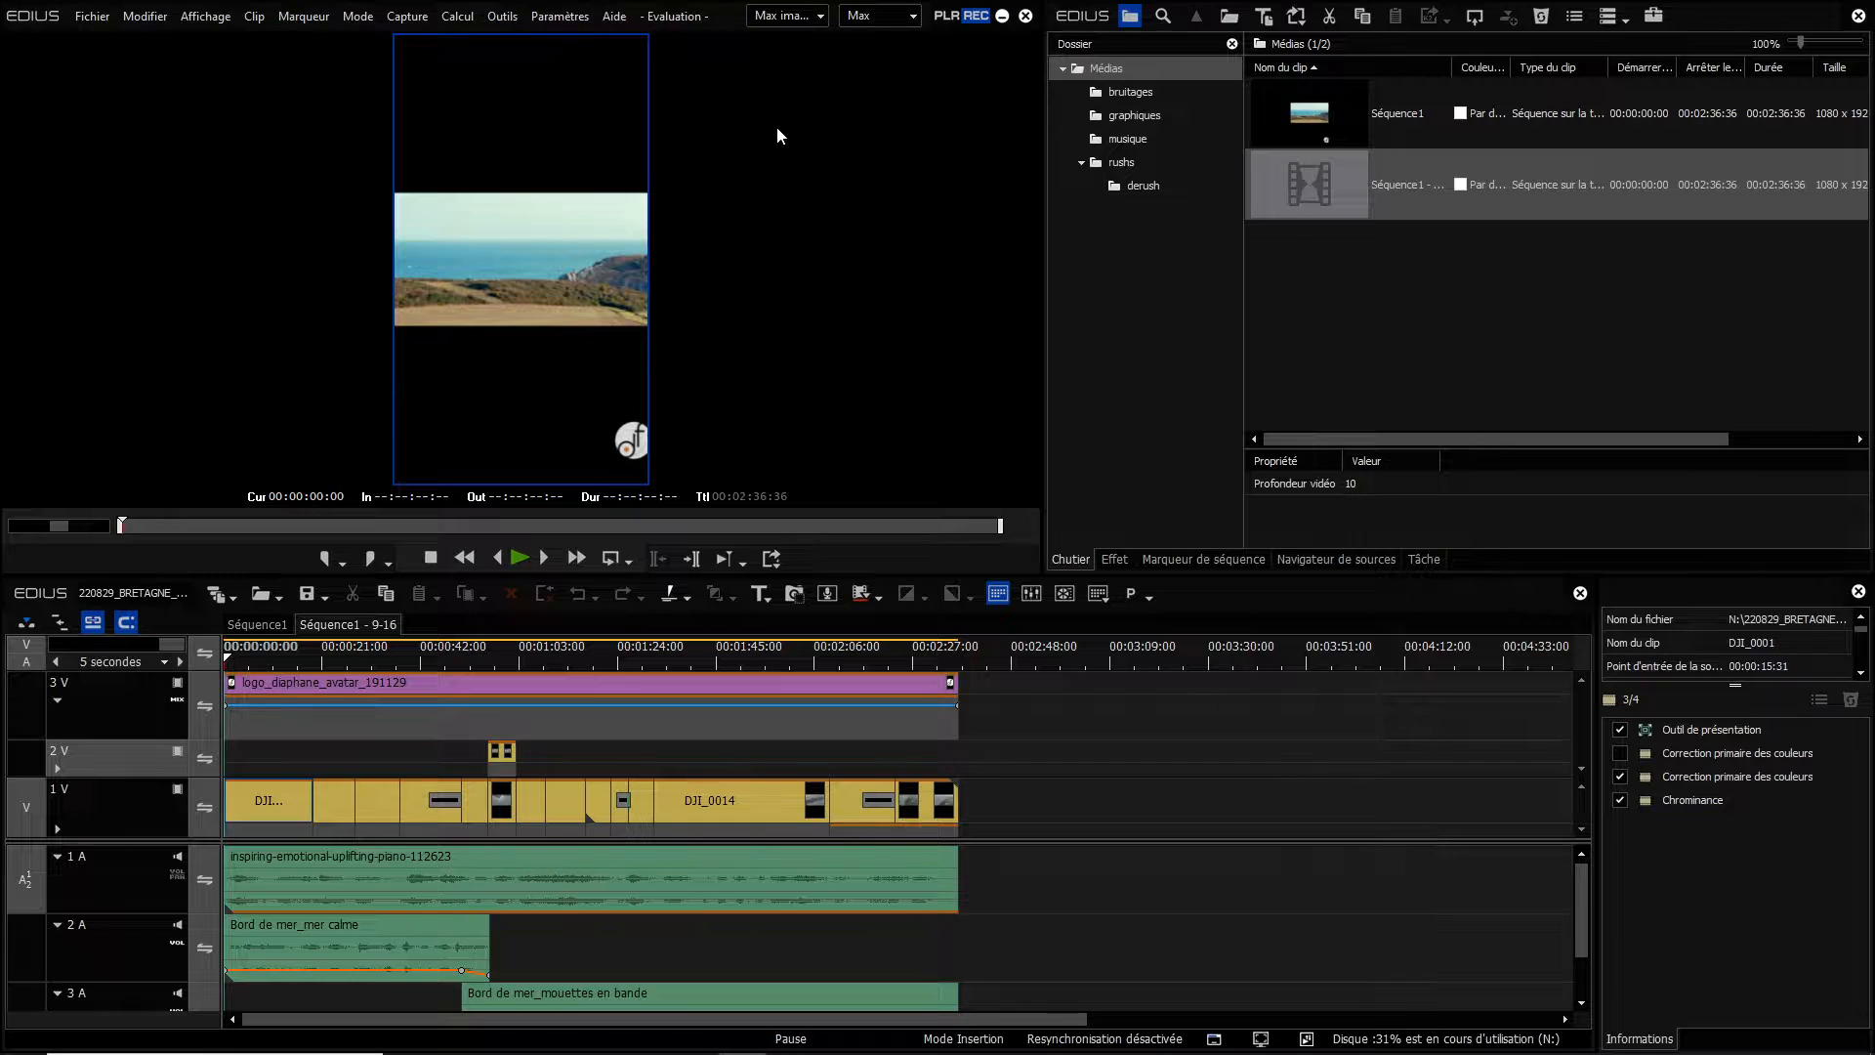
# Save the current screen layout as a new one named Classique_16-9.
pyautogui.click(224, 17)
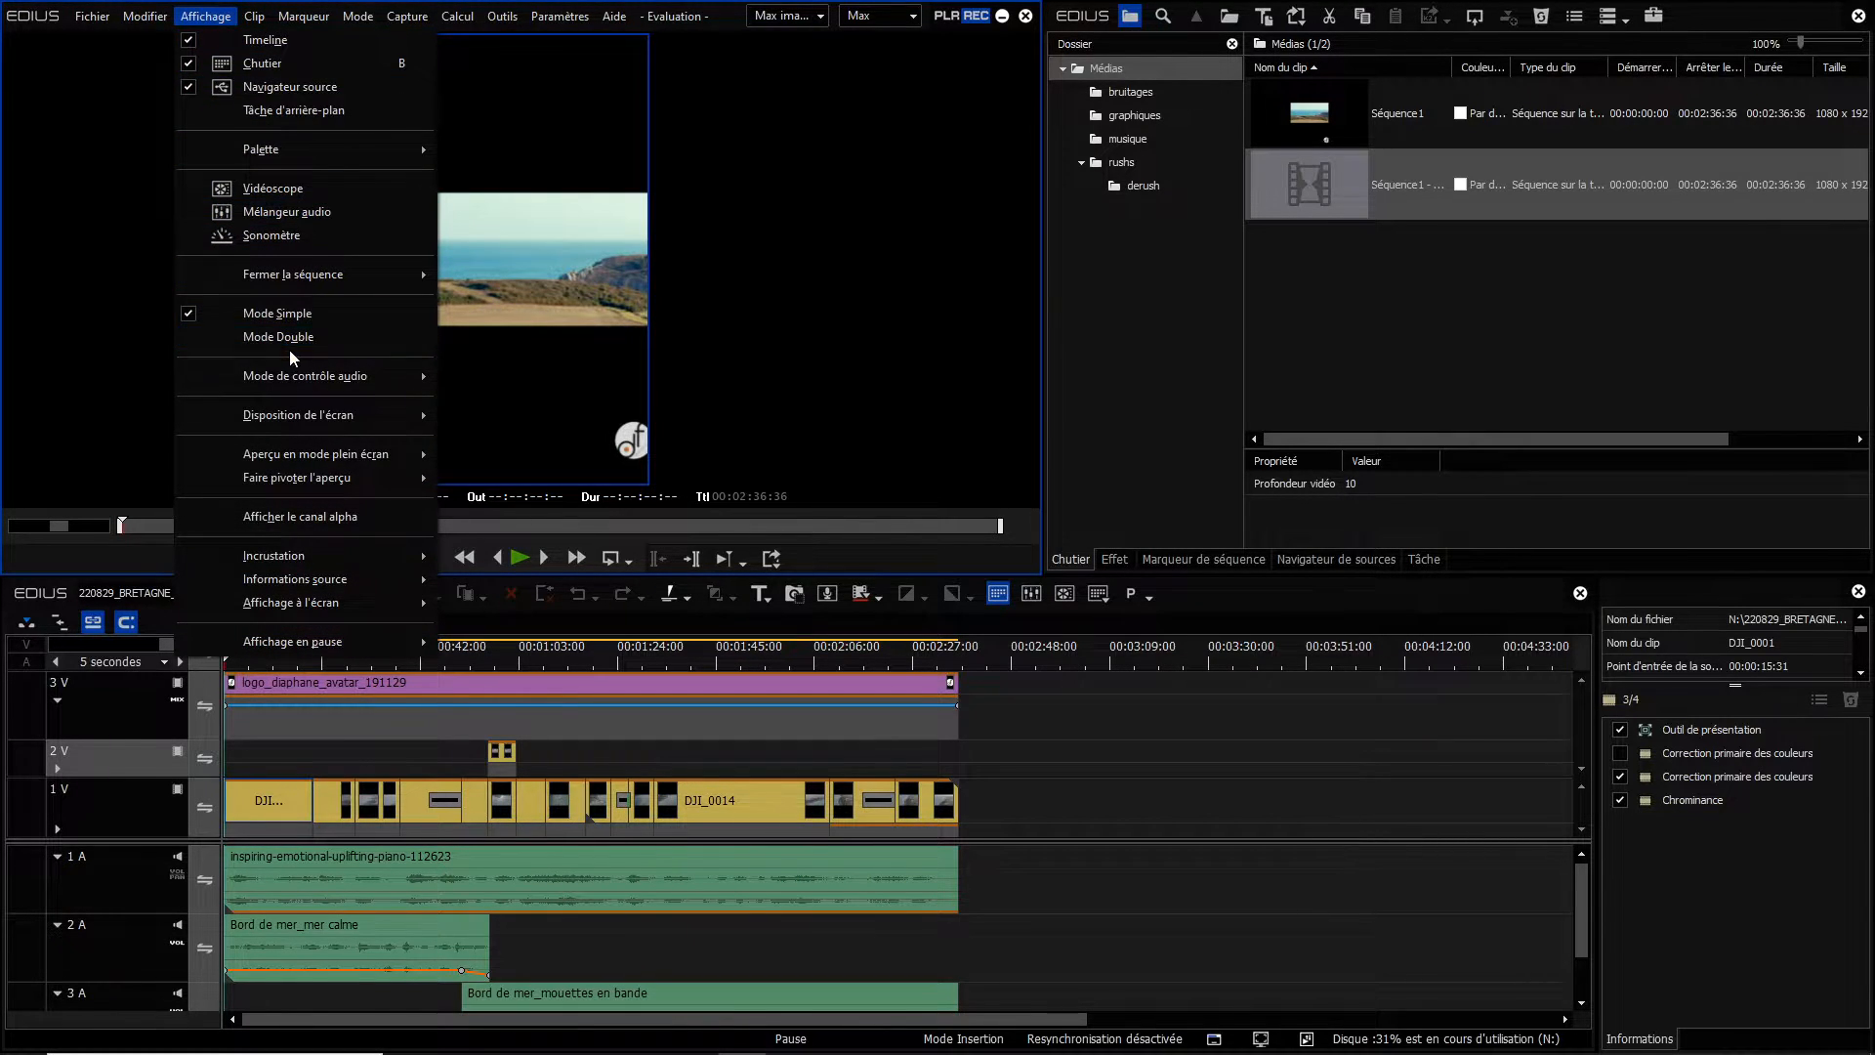
pyautogui.moveTo(293, 411)
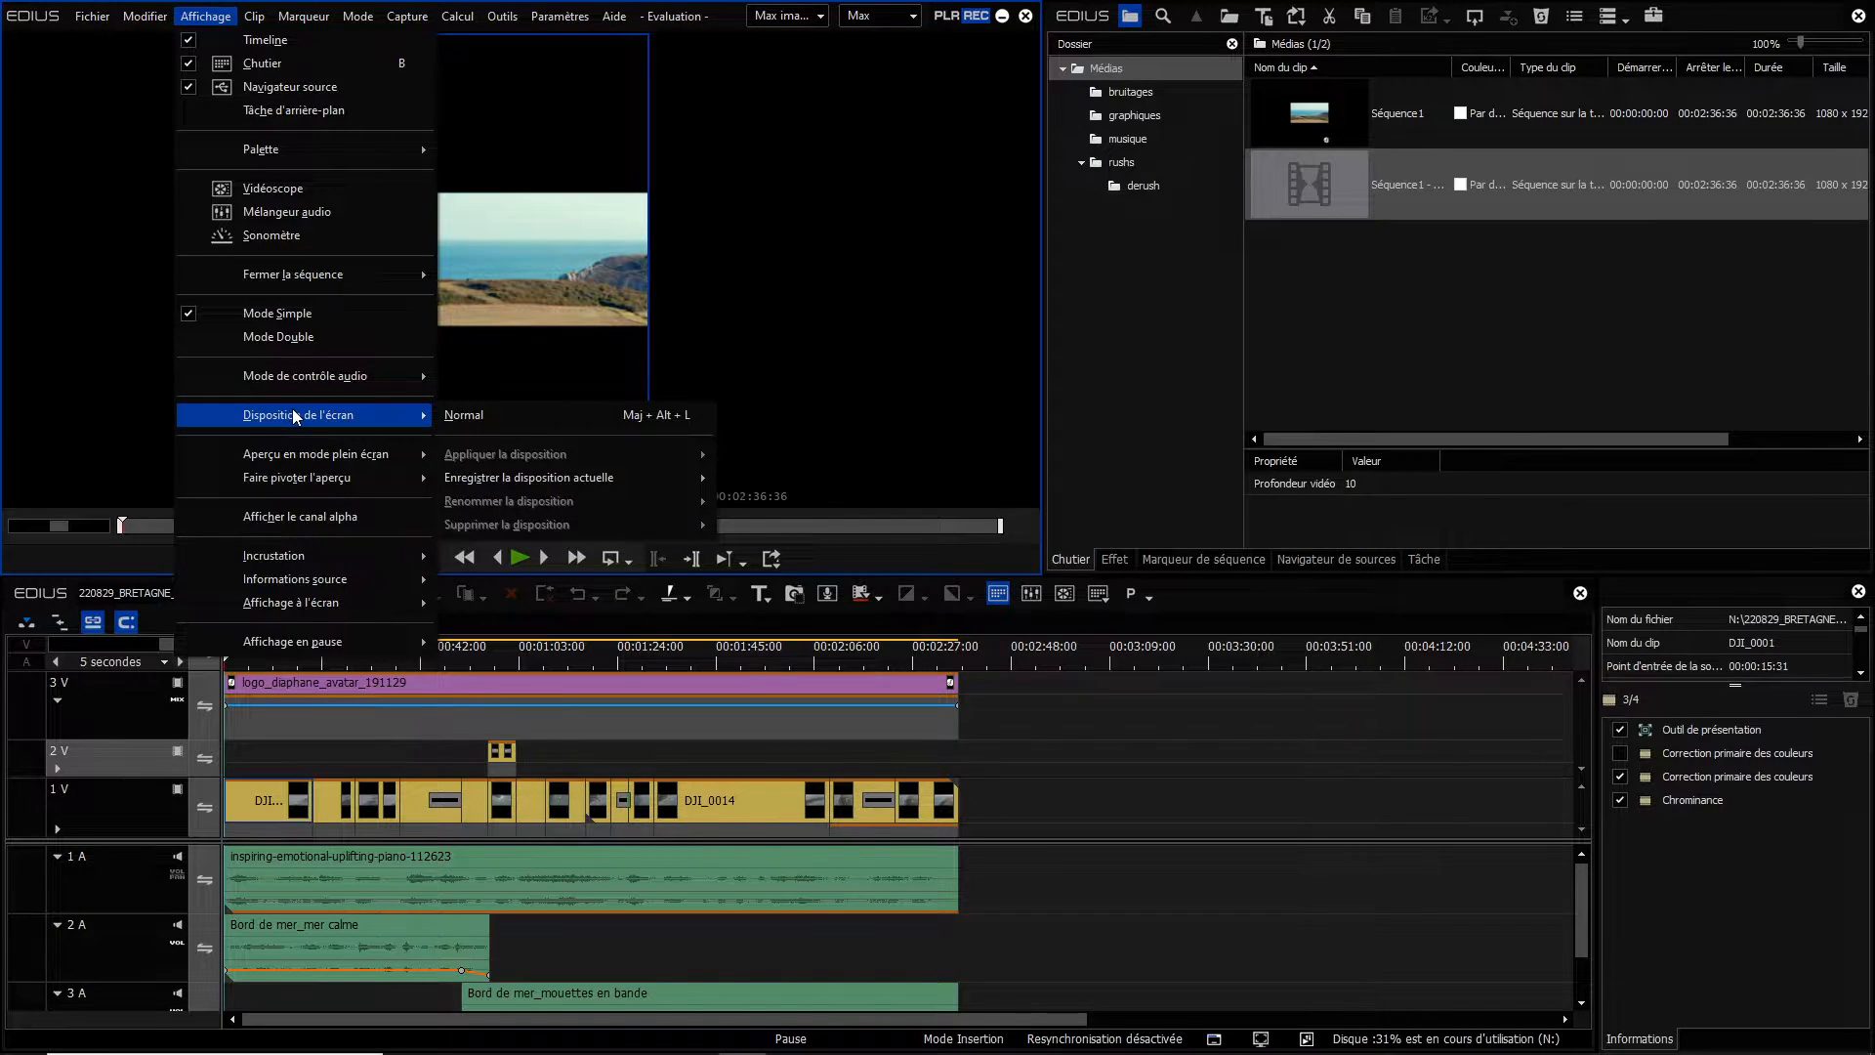
pyautogui.moveTo(523, 477)
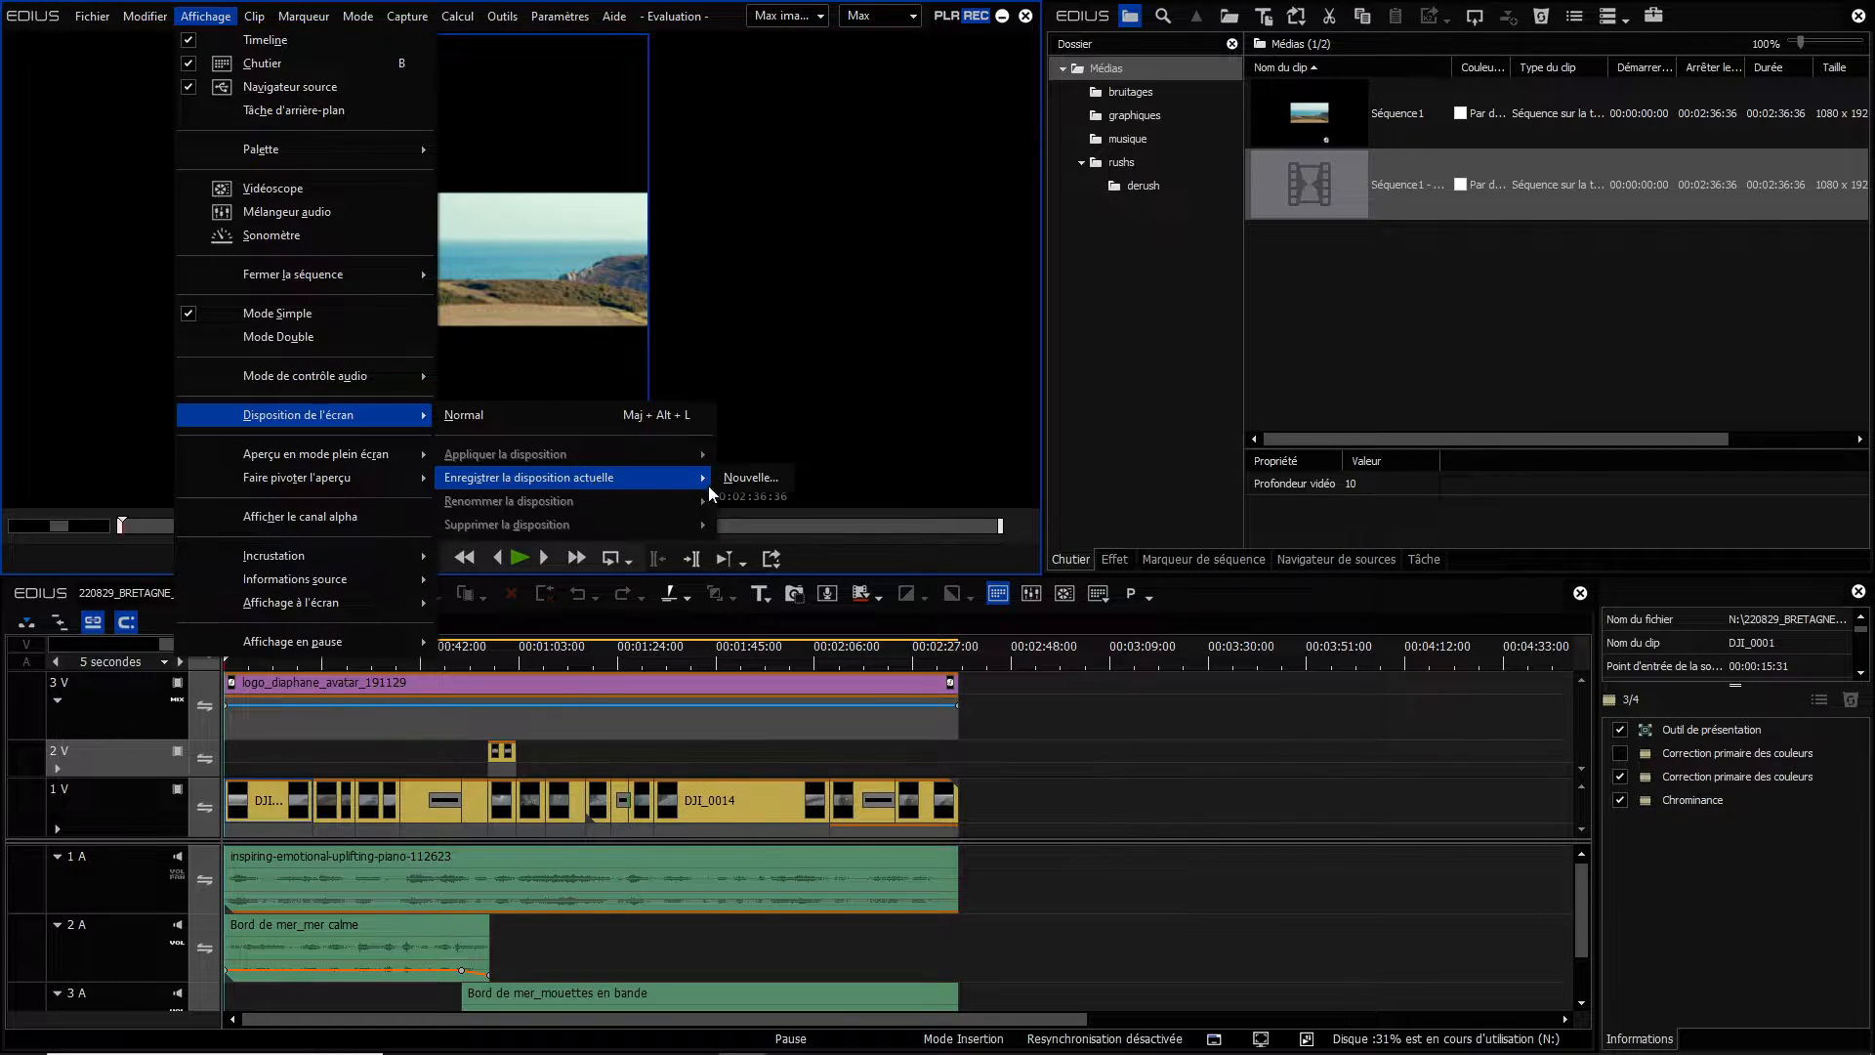
pyautogui.click(746, 478)
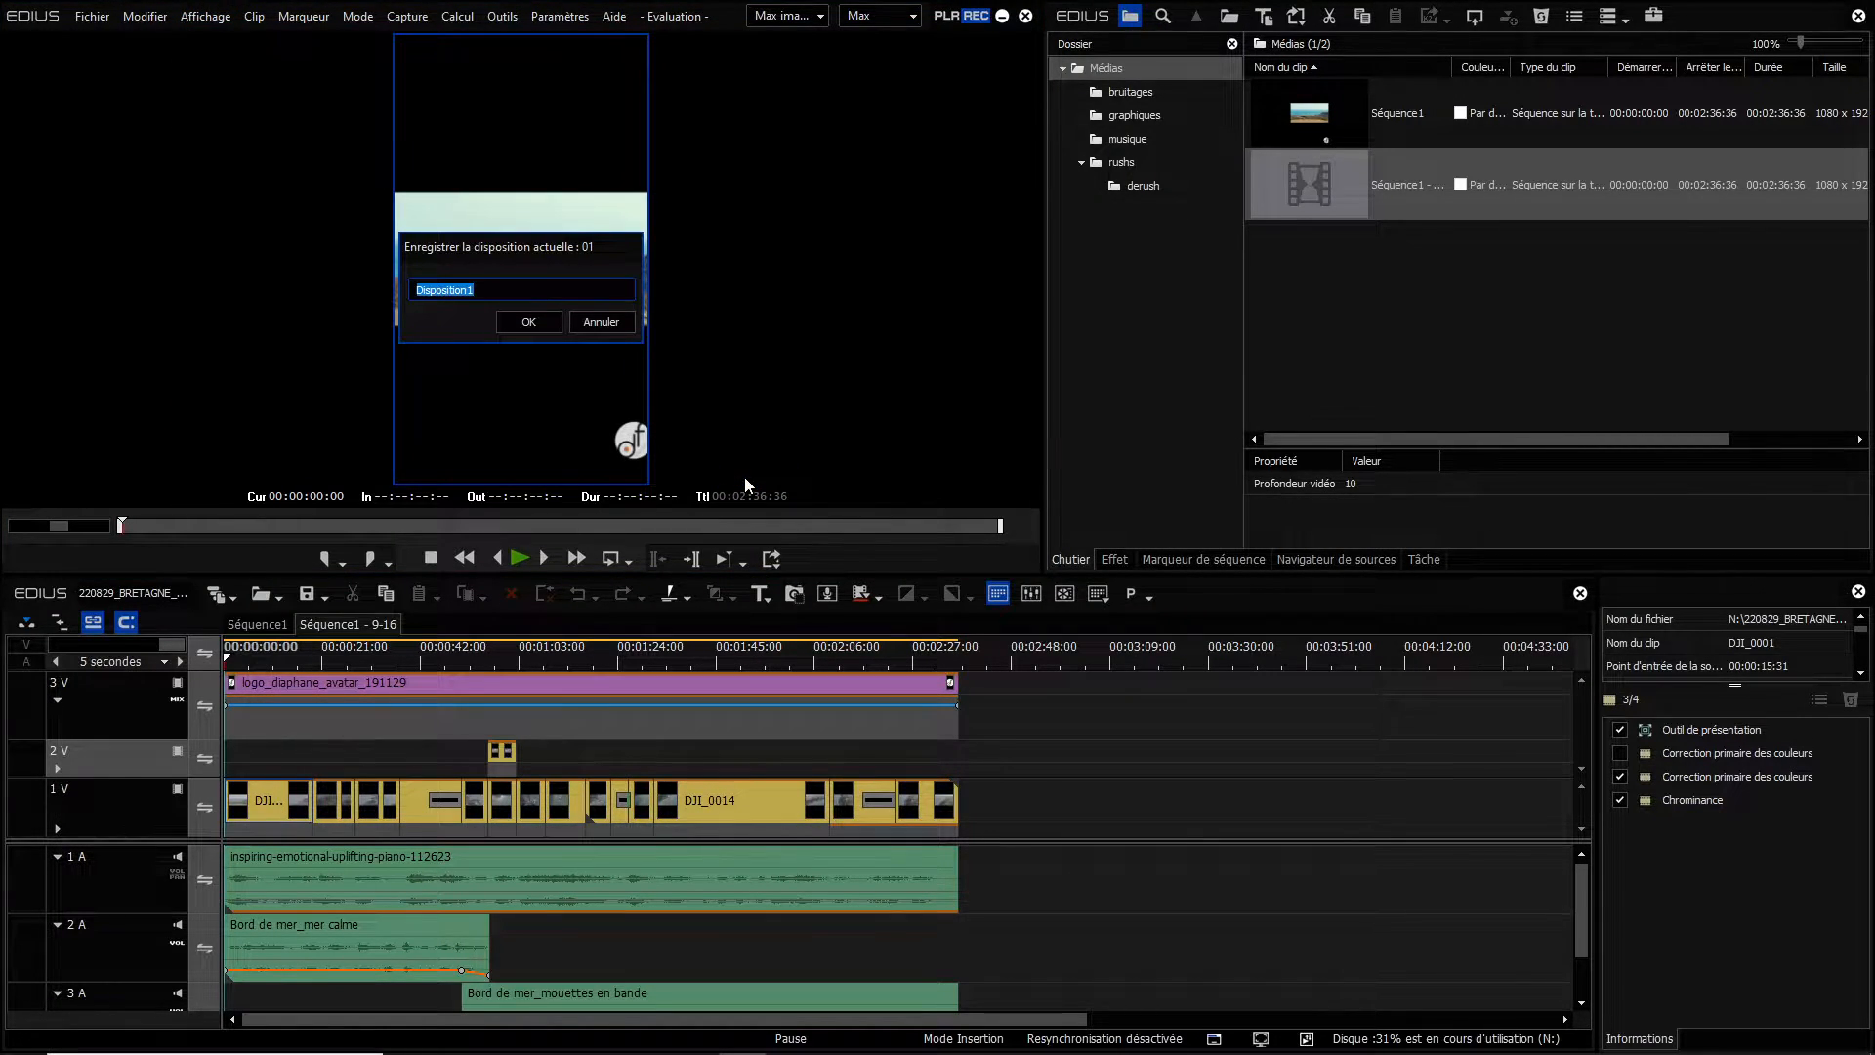
pyautogui.write('Clas')
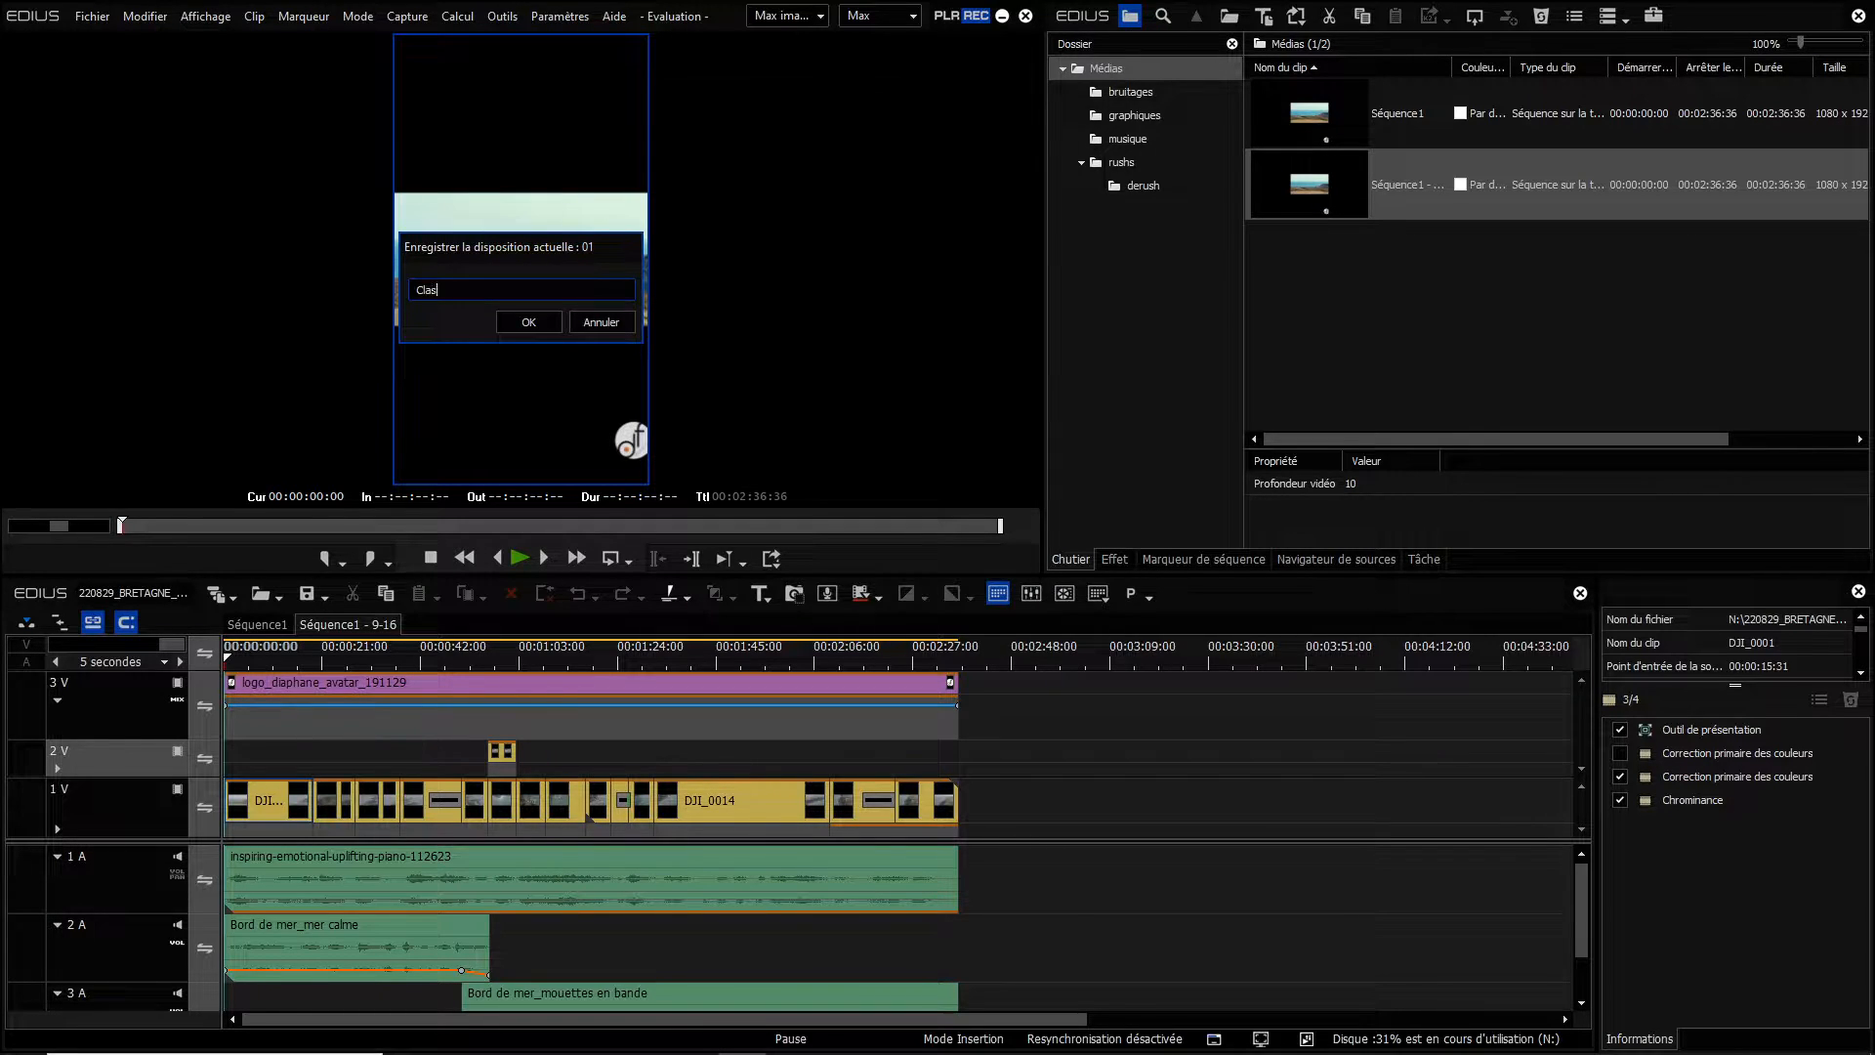
pyautogui.write('sique_16-9')
pyautogui.press('Return')
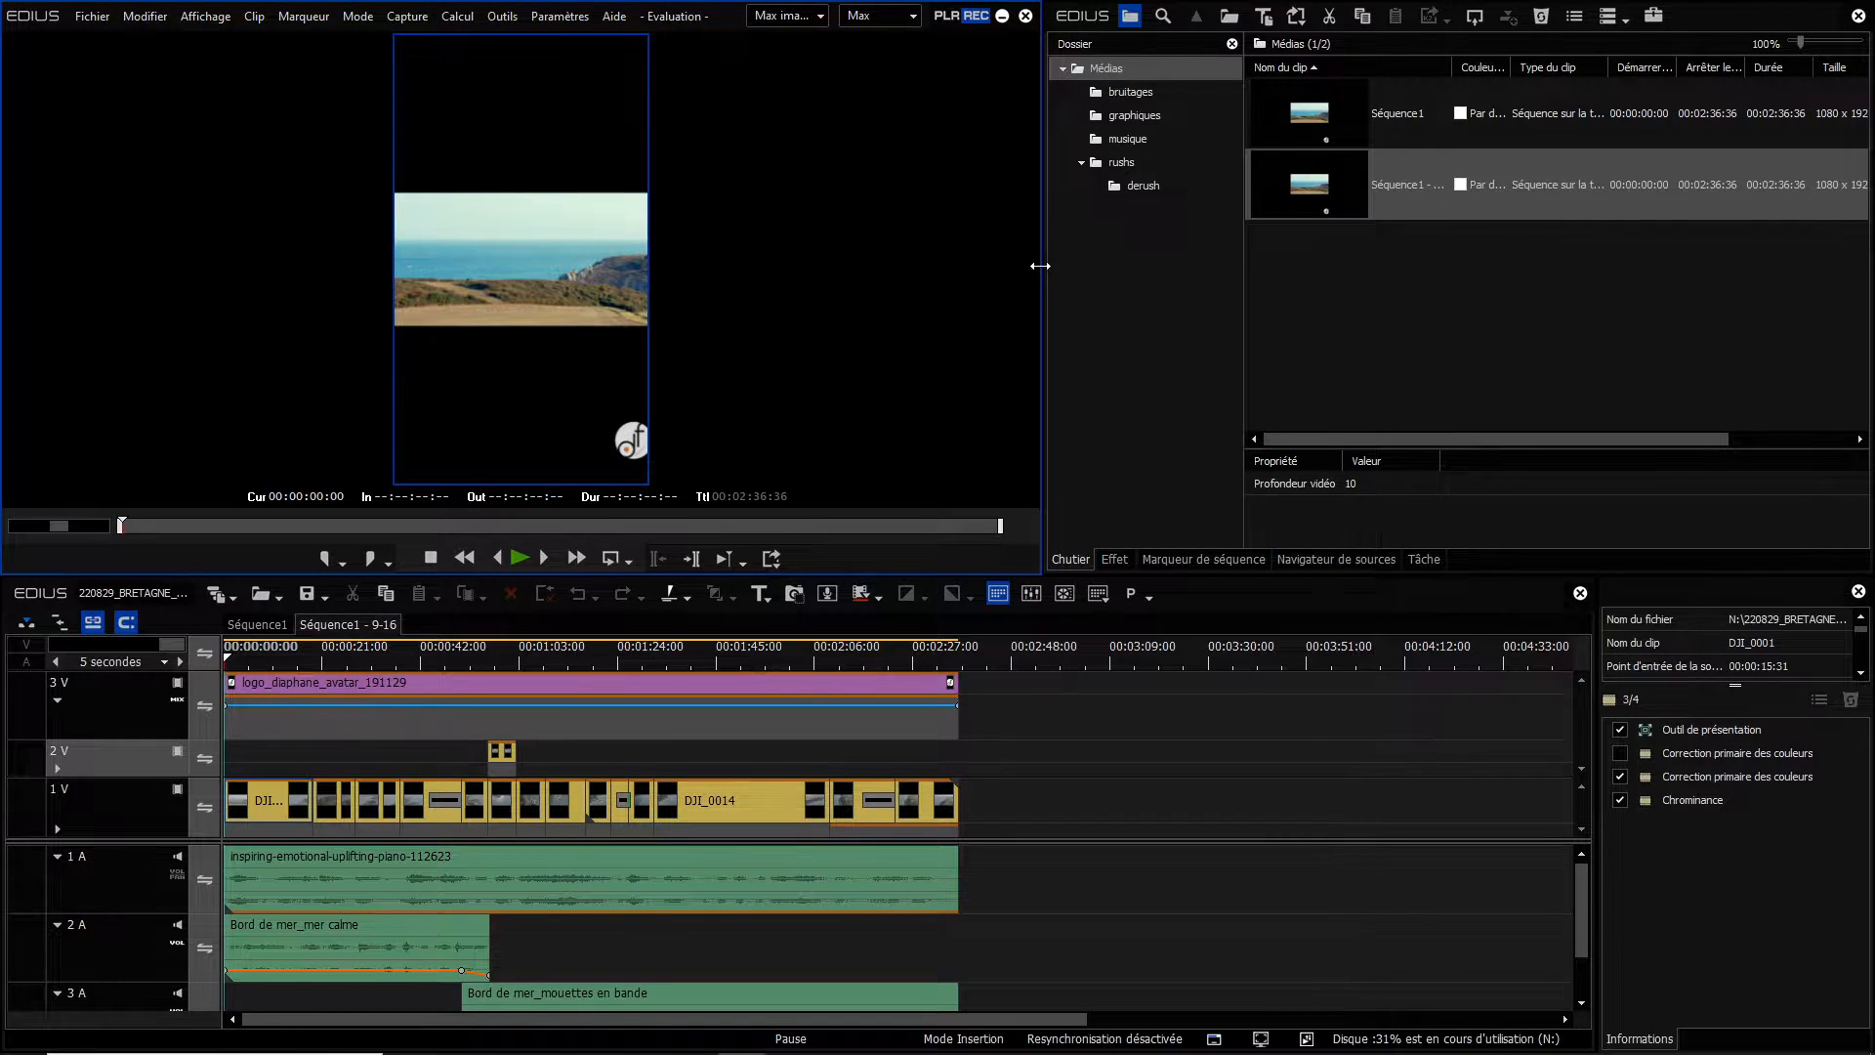
# Shrink the preview window slightly and narrow the timeline window to free the area beneath the preview.
pyautogui.moveTo(1040, 265); pyautogui.dragTo(991, 270)
pyautogui.moveTo(960, 577); pyautogui.dragTo(996, 530)
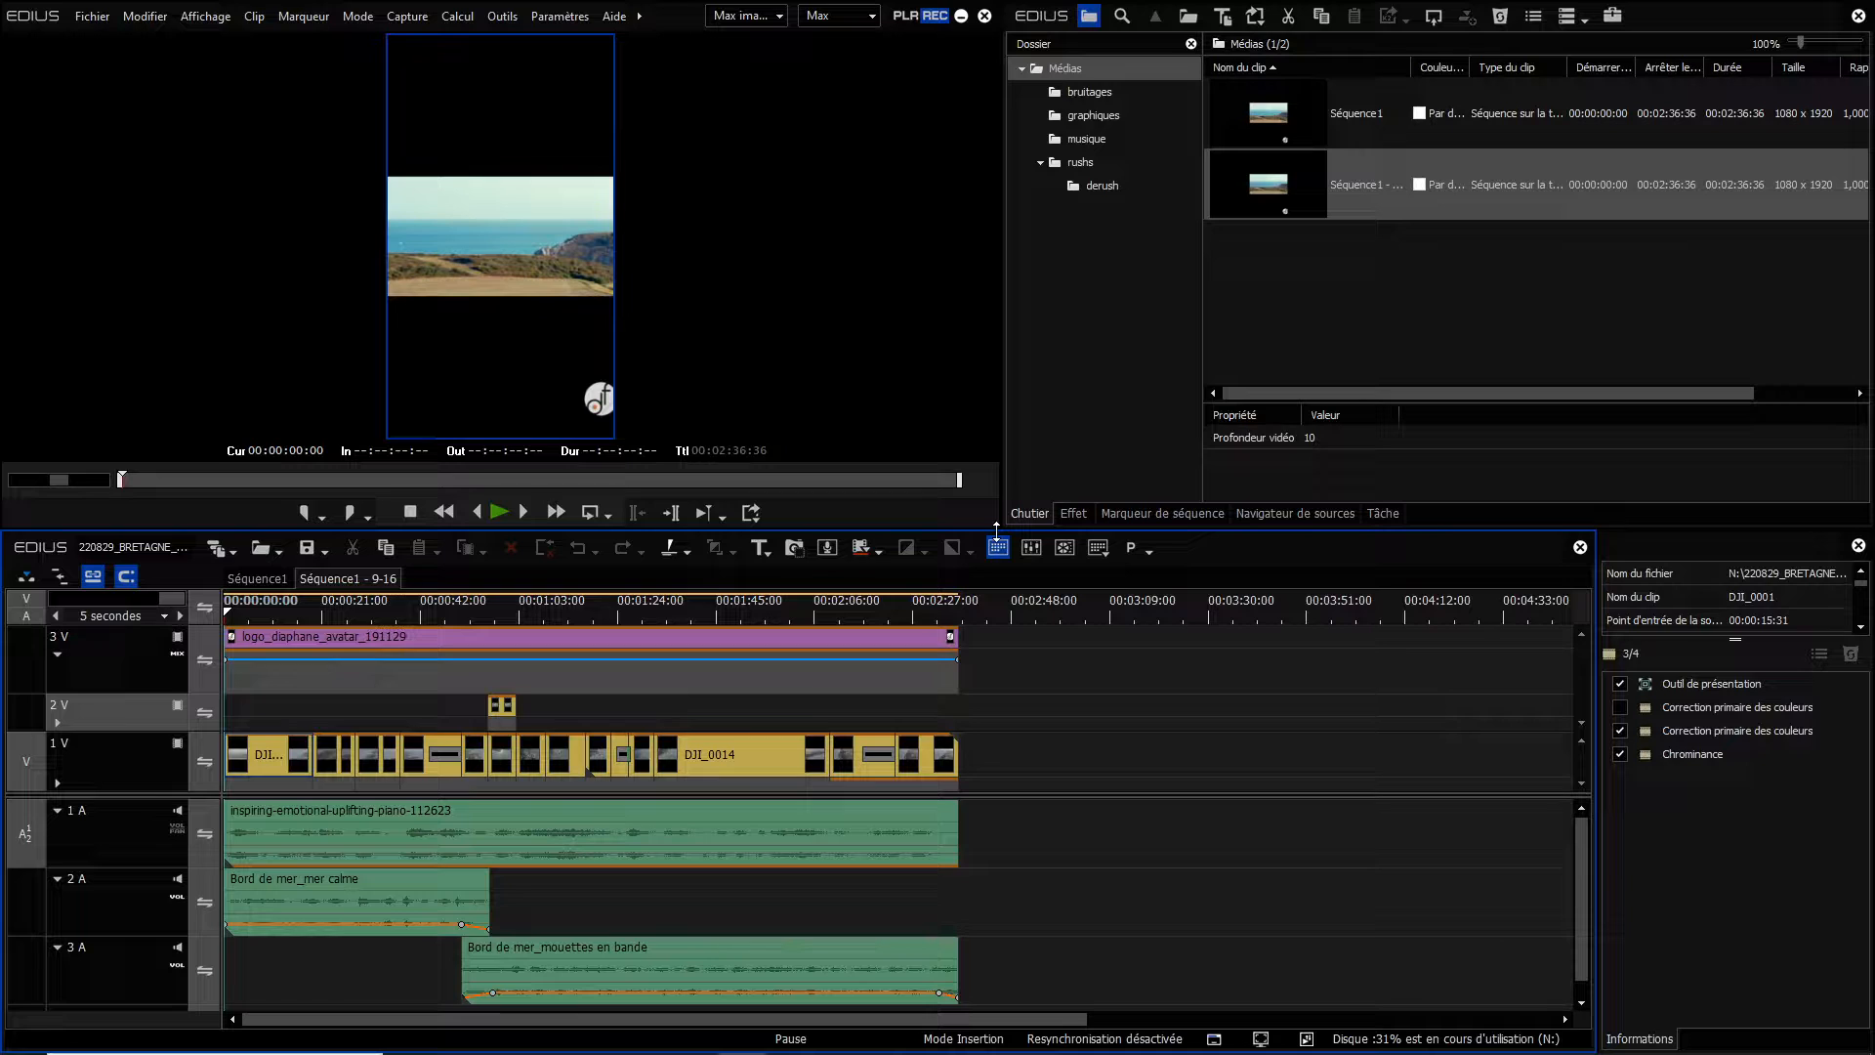
pyautogui.moveTo(997, 529)
pyautogui.mouseDown()
pyautogui.moveTo(996, 623)
pyautogui.moveTo(997, 520)
pyautogui.mouseUp()
pyautogui.moveTo(761, 1050)
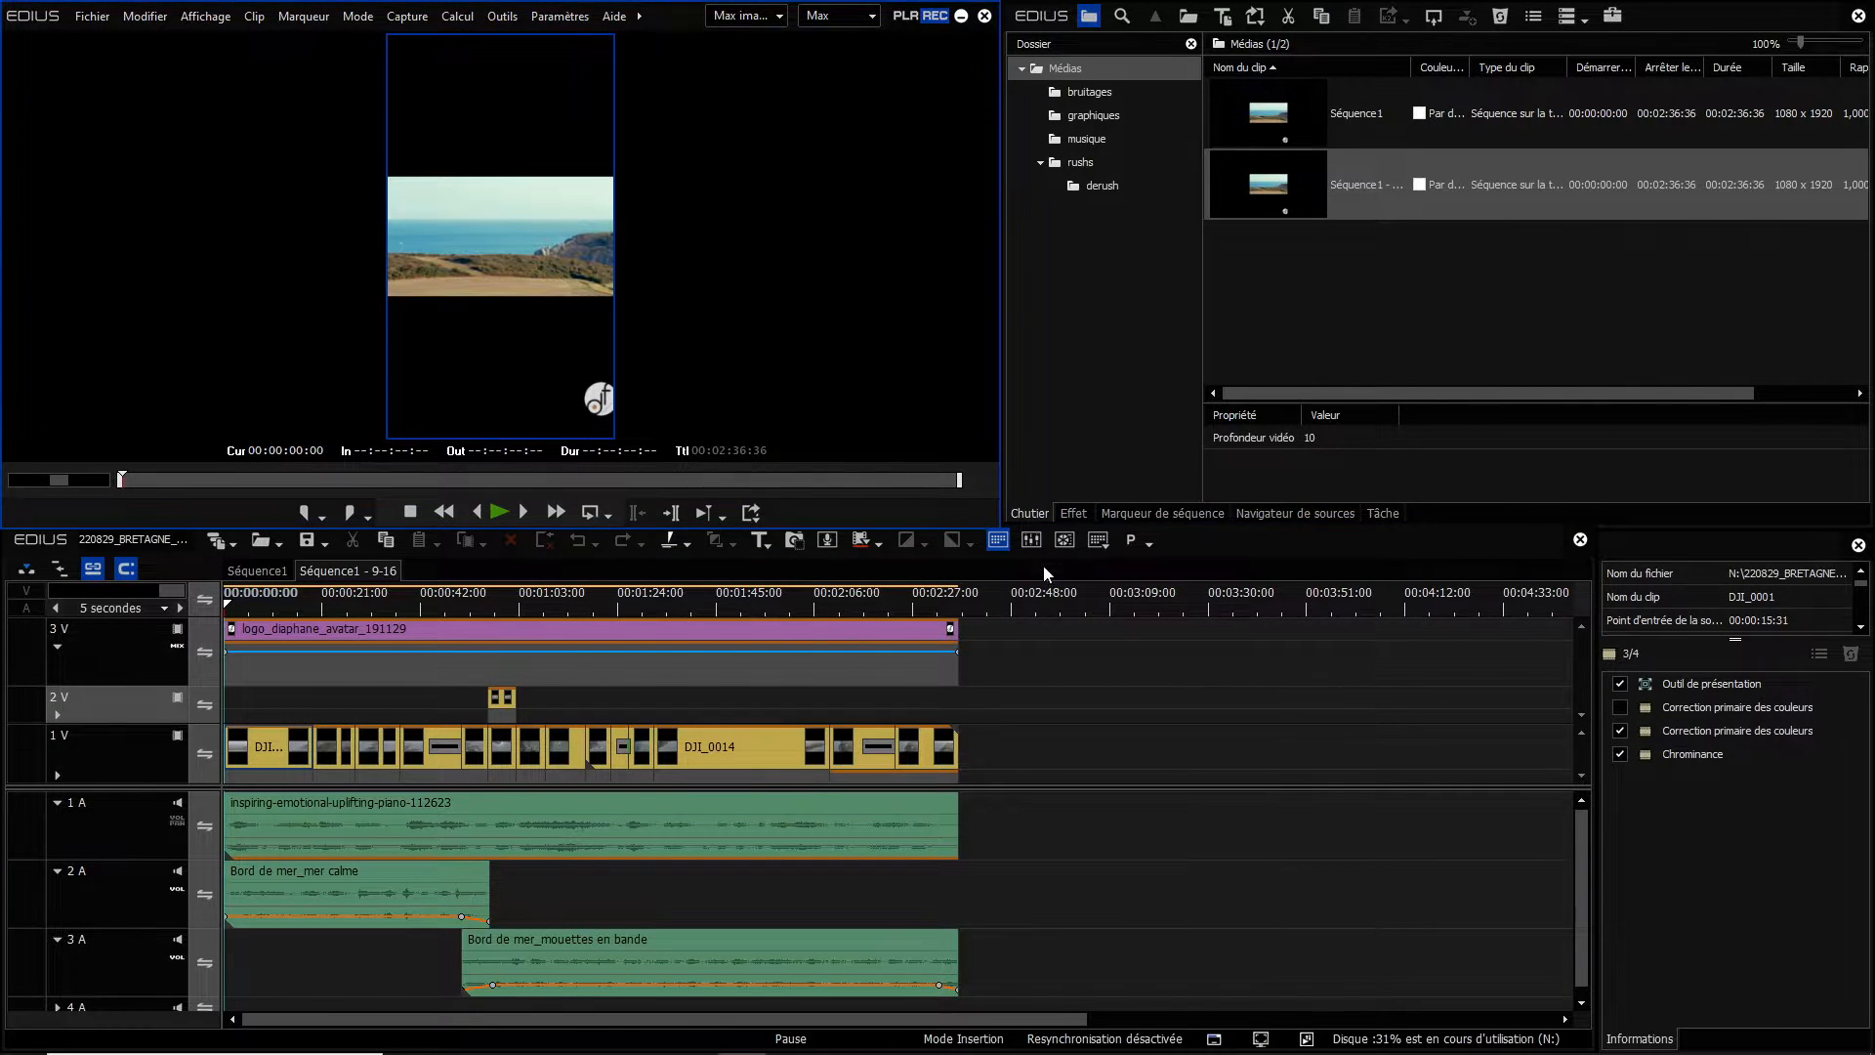
pyautogui.moveTo(2, 595); pyautogui.dragTo(965, 598)
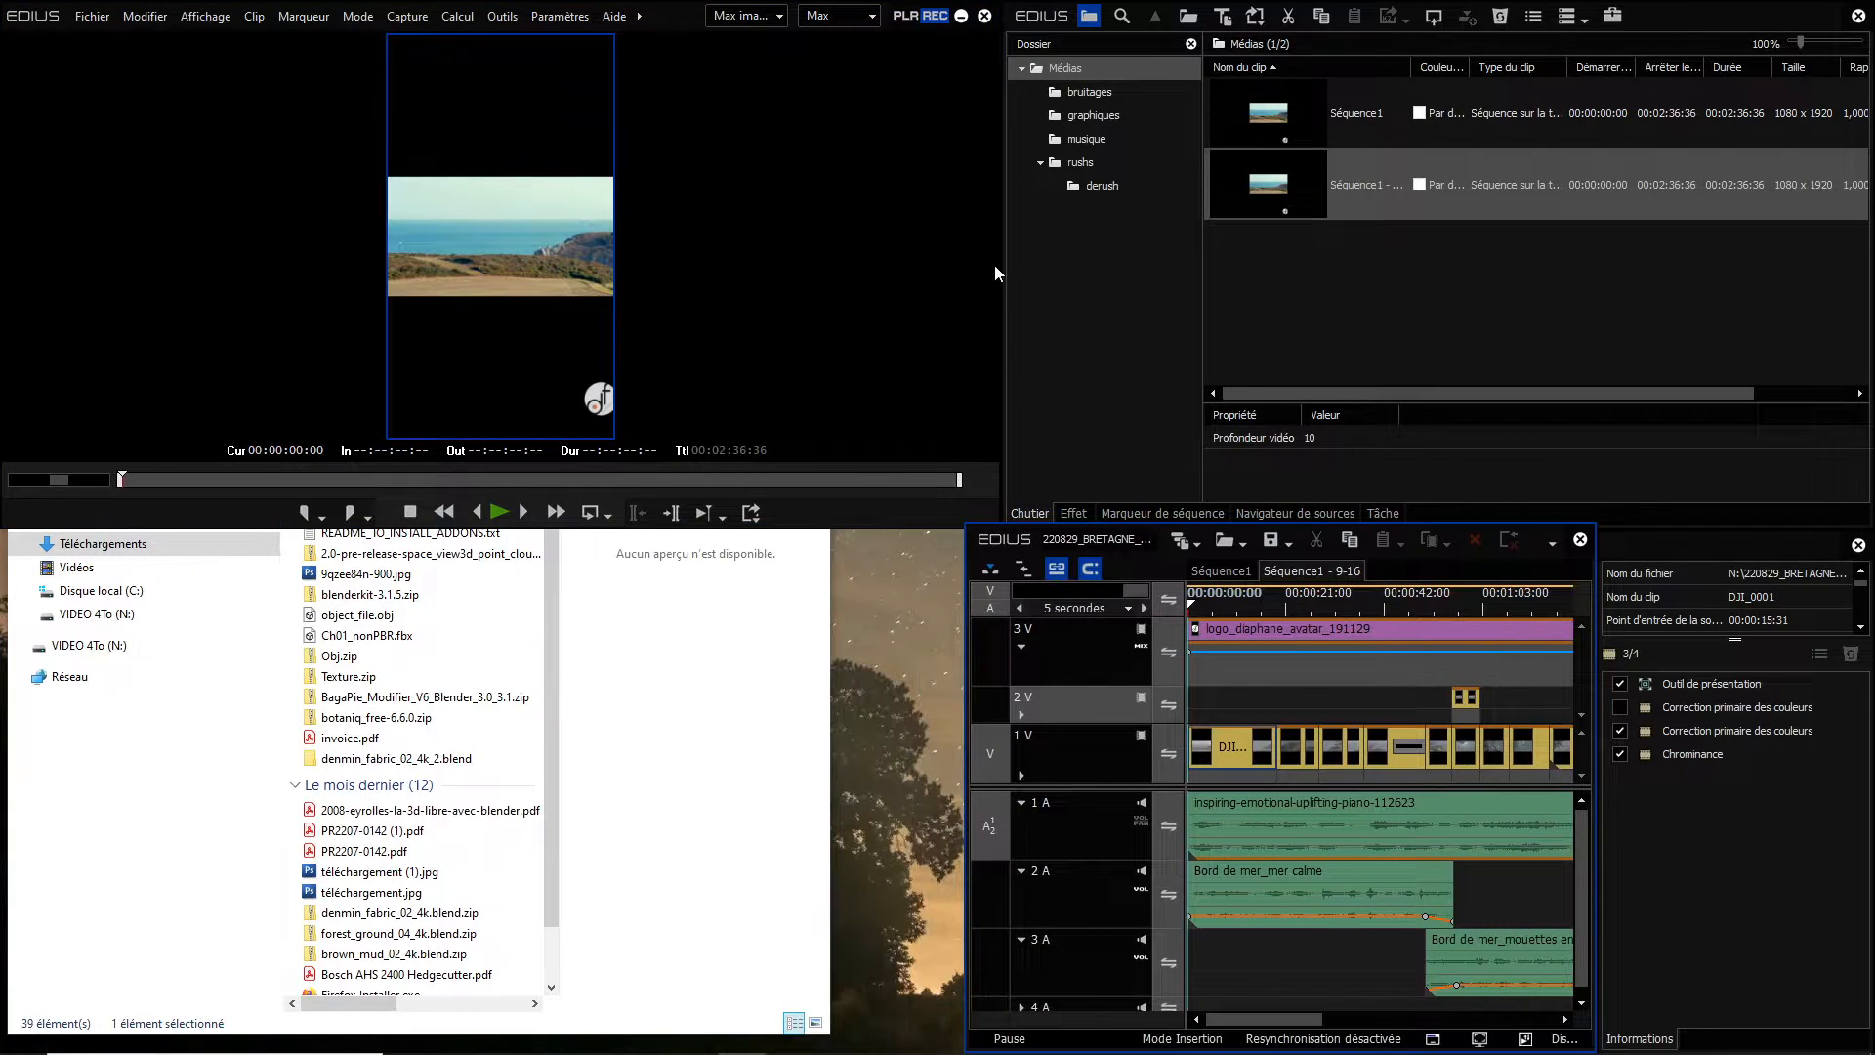
# Reshape the preview window into a narrow vertical one spanning the full screen height.
pyautogui.moveTo(1005, 280); pyautogui.dragTo(561, 326)
pyautogui.moveTo(464, 326); pyautogui.dragTo(459, 328)
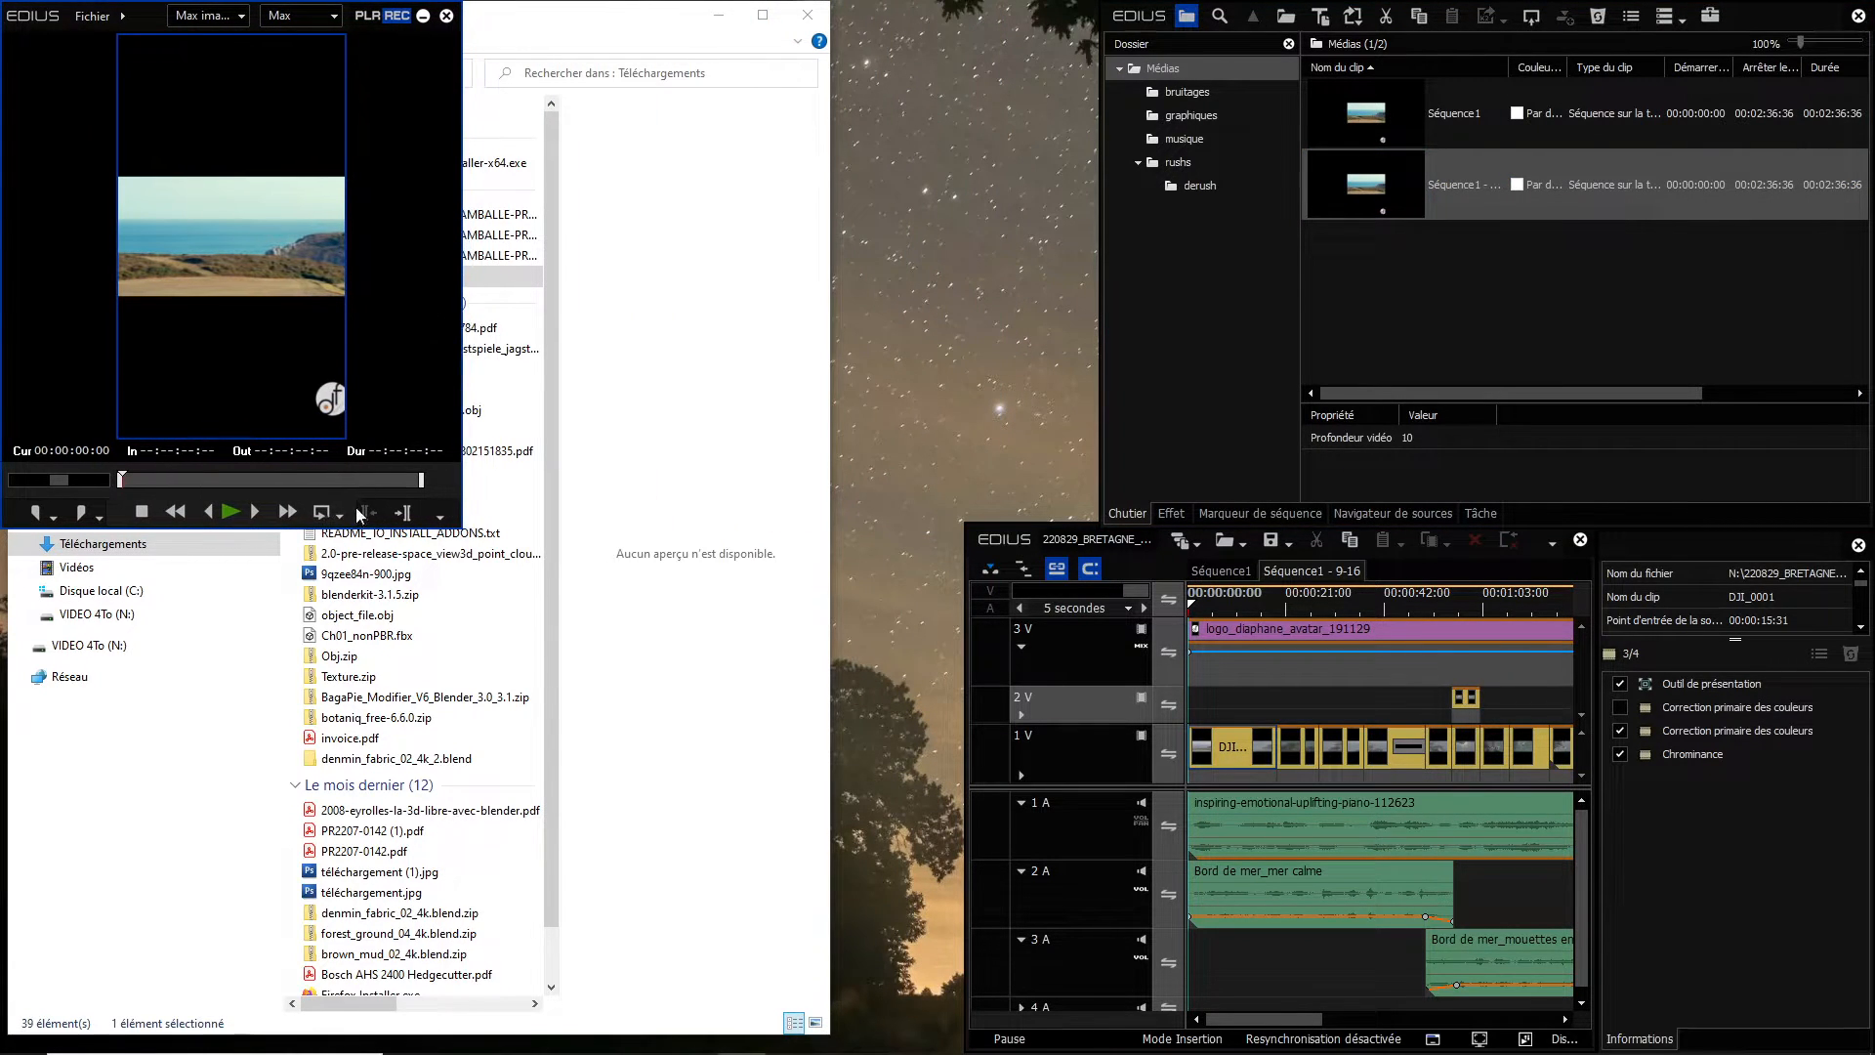
pyautogui.click(363, 533)
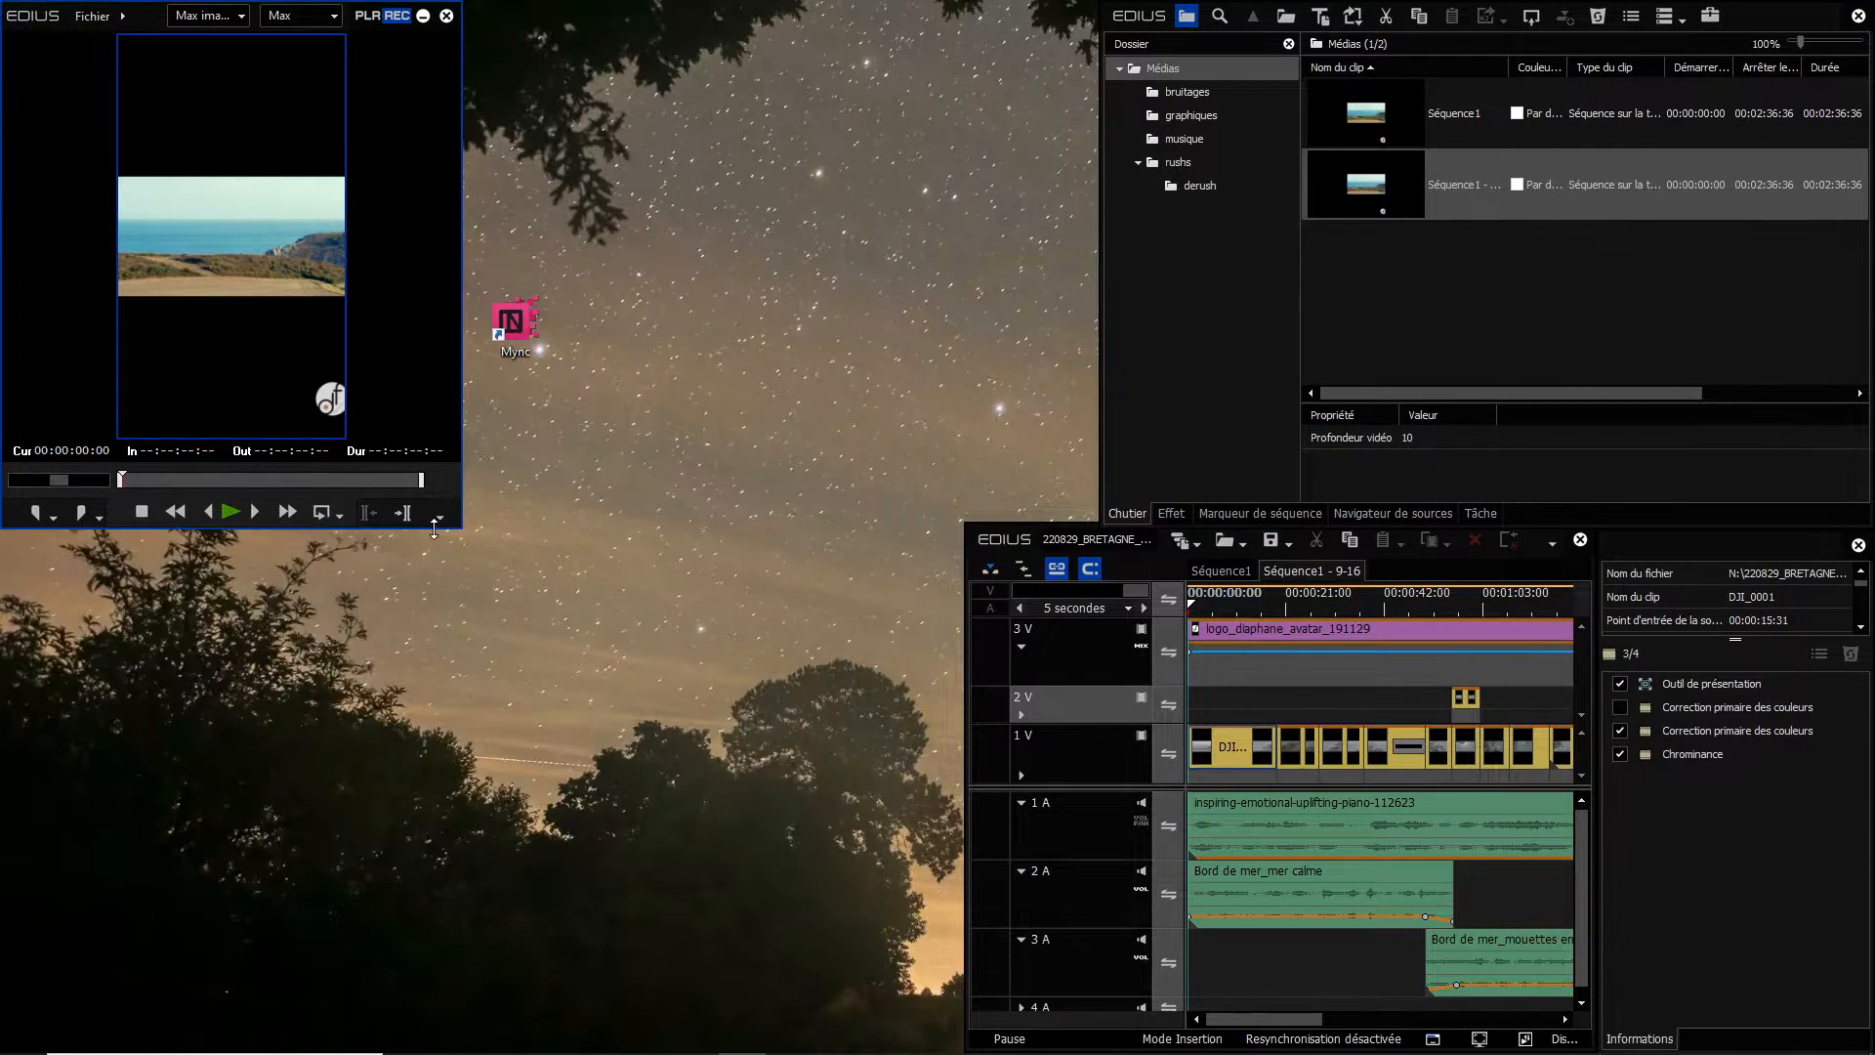
pyautogui.moveTo(387, 528); pyautogui.dragTo(387, 1048)
pyautogui.moveTo(462, 781); pyautogui.dragTo(542, 781)
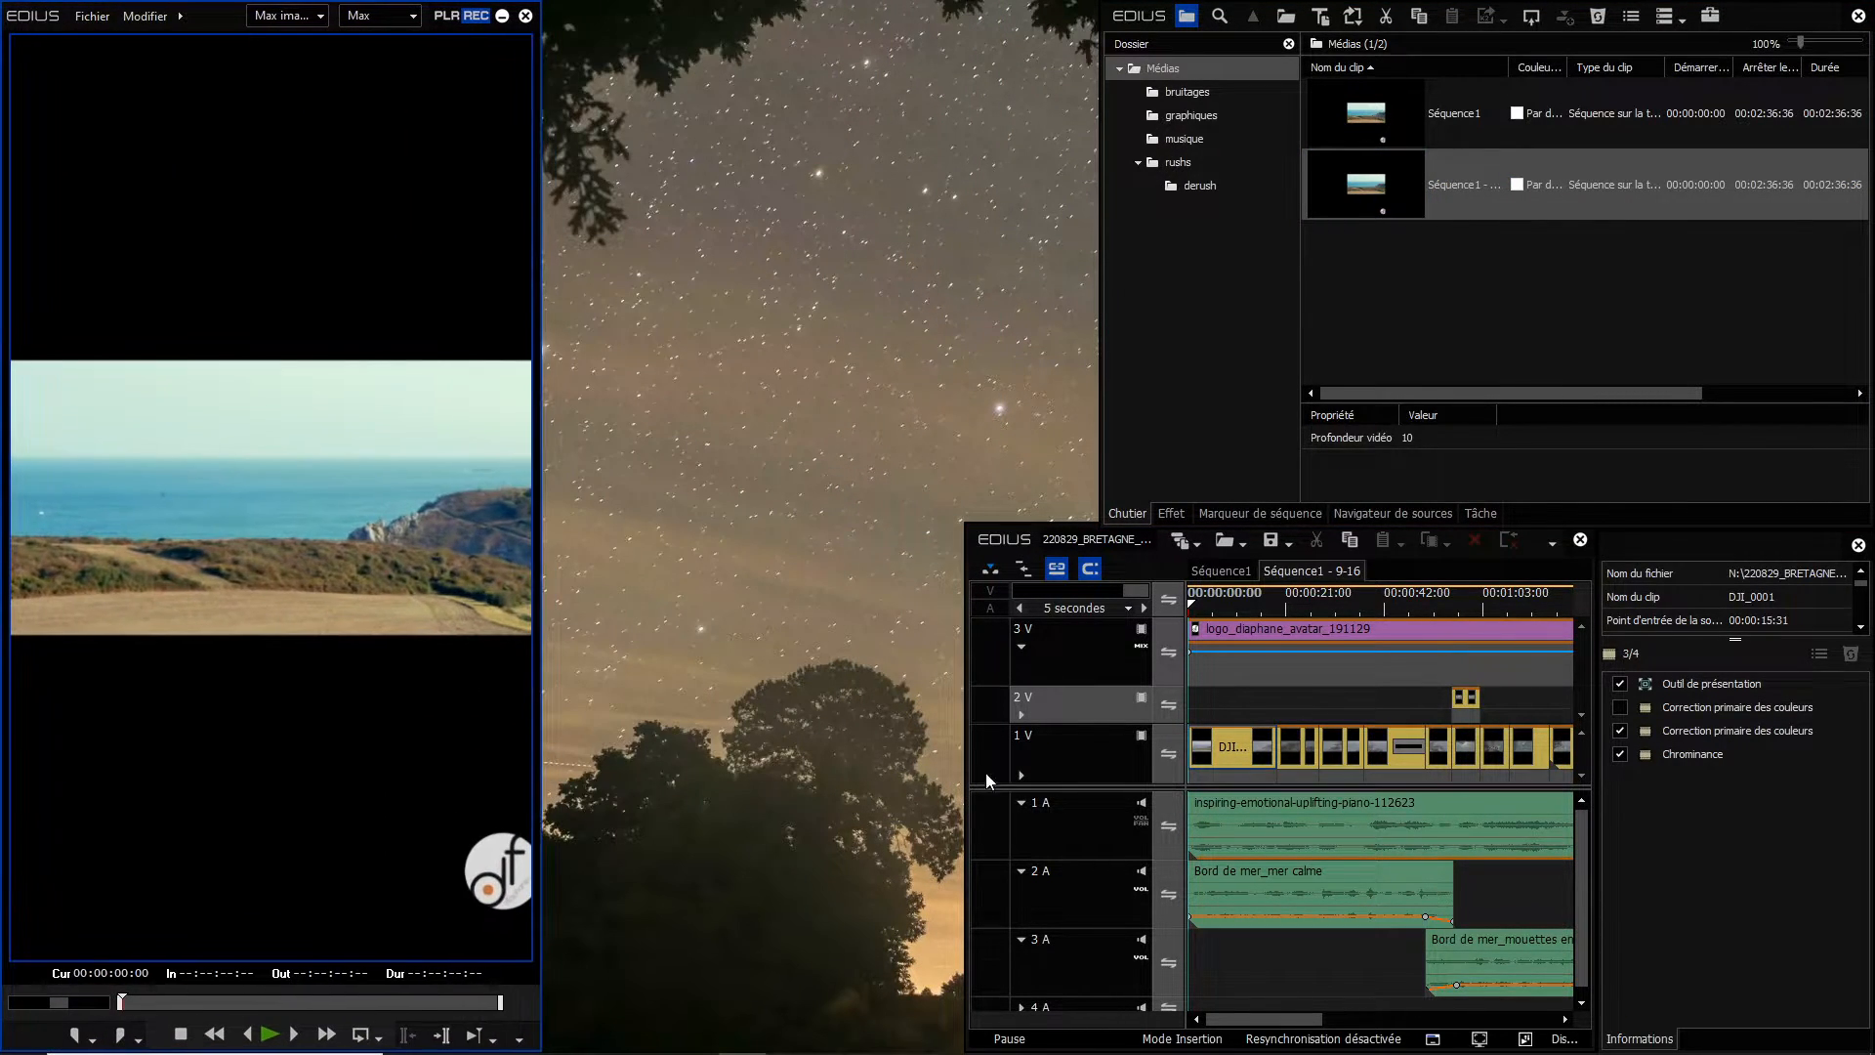
# Resize the timeline, bin and Informations windows to fill the space beside the vertical preview.
pyautogui.moveTo(966, 771); pyautogui.dragTo(545, 767)
pyautogui.moveTo(1103, 244); pyautogui.dragTo(545, 254)
pyautogui.moveTo(1872, 342); pyautogui.dragTo(1595, 337)
pyautogui.moveTo(1739, 546)
pyautogui.mouseDown()
pyautogui.moveTo(1741, 17)
pyautogui.moveTo(1748, 522)
pyautogui.mouseUp()
pyautogui.moveTo(1592, 654); pyautogui.dragTo(1871, 654)
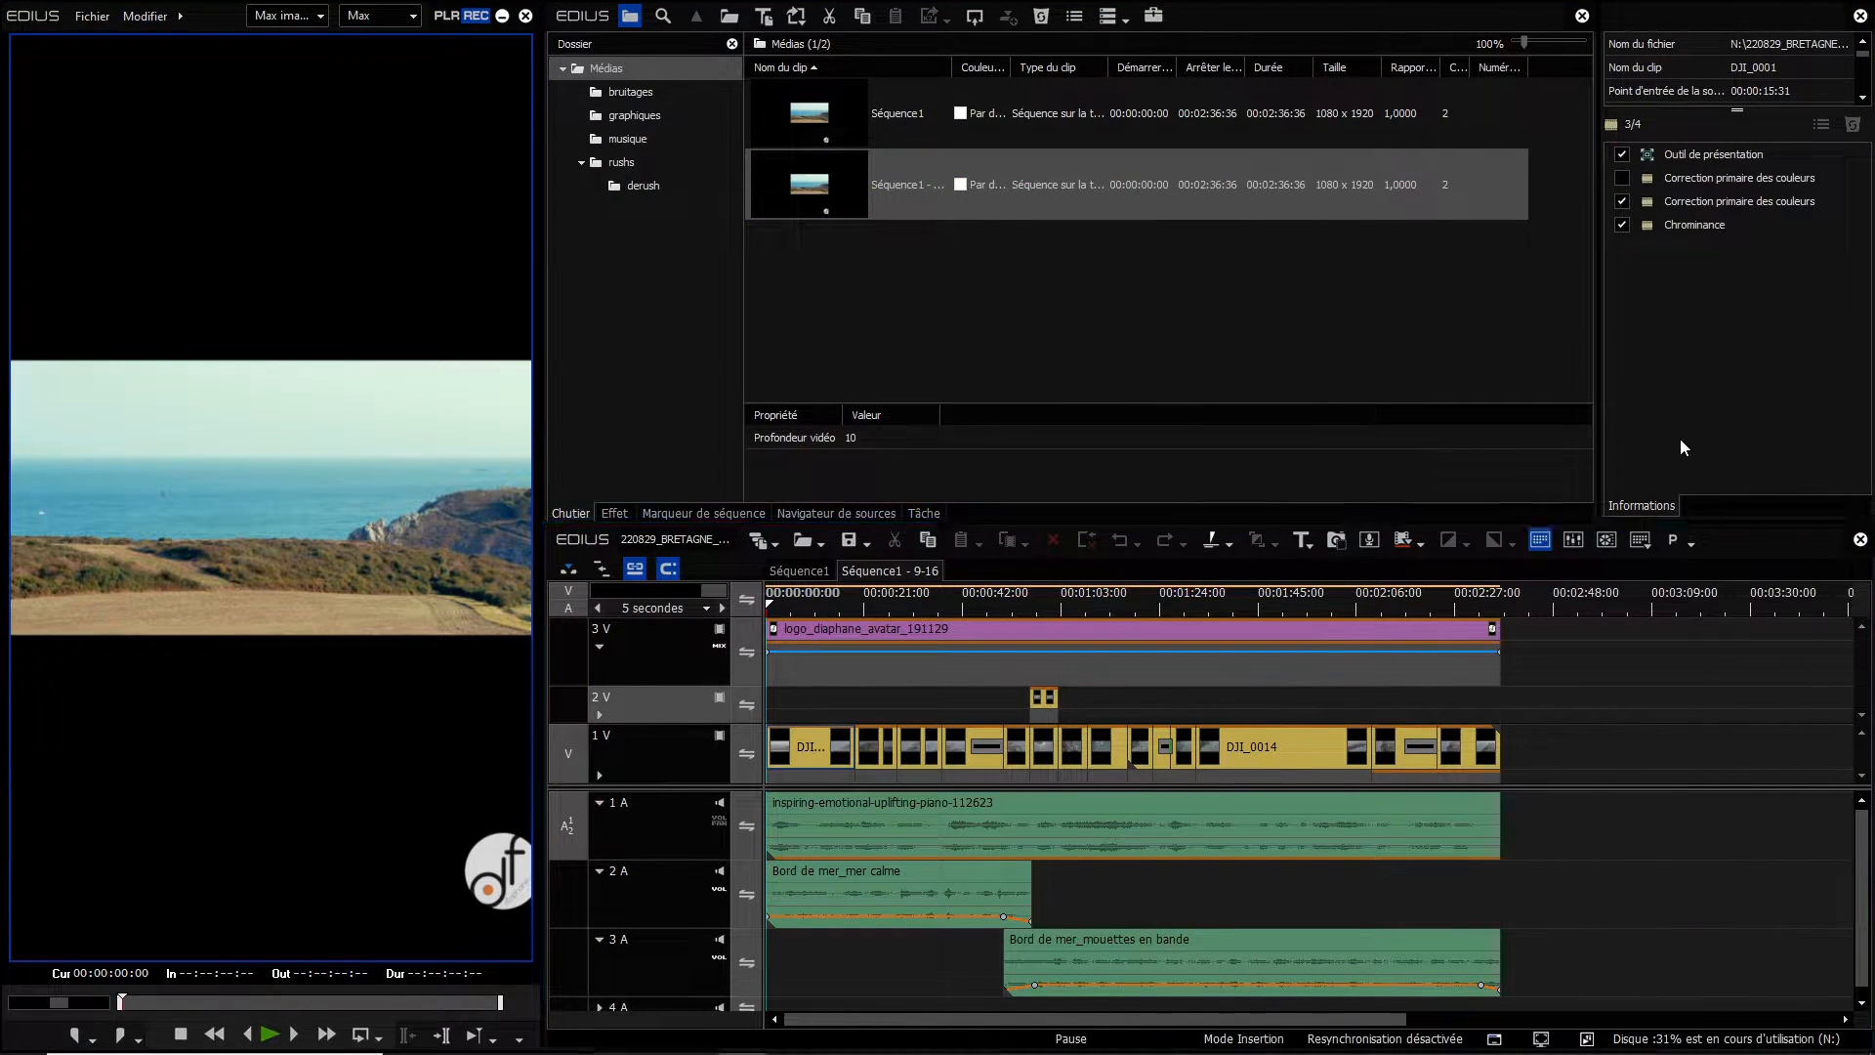
pyautogui.moveTo(1682, 526); pyautogui.dragTo(1690, 532)
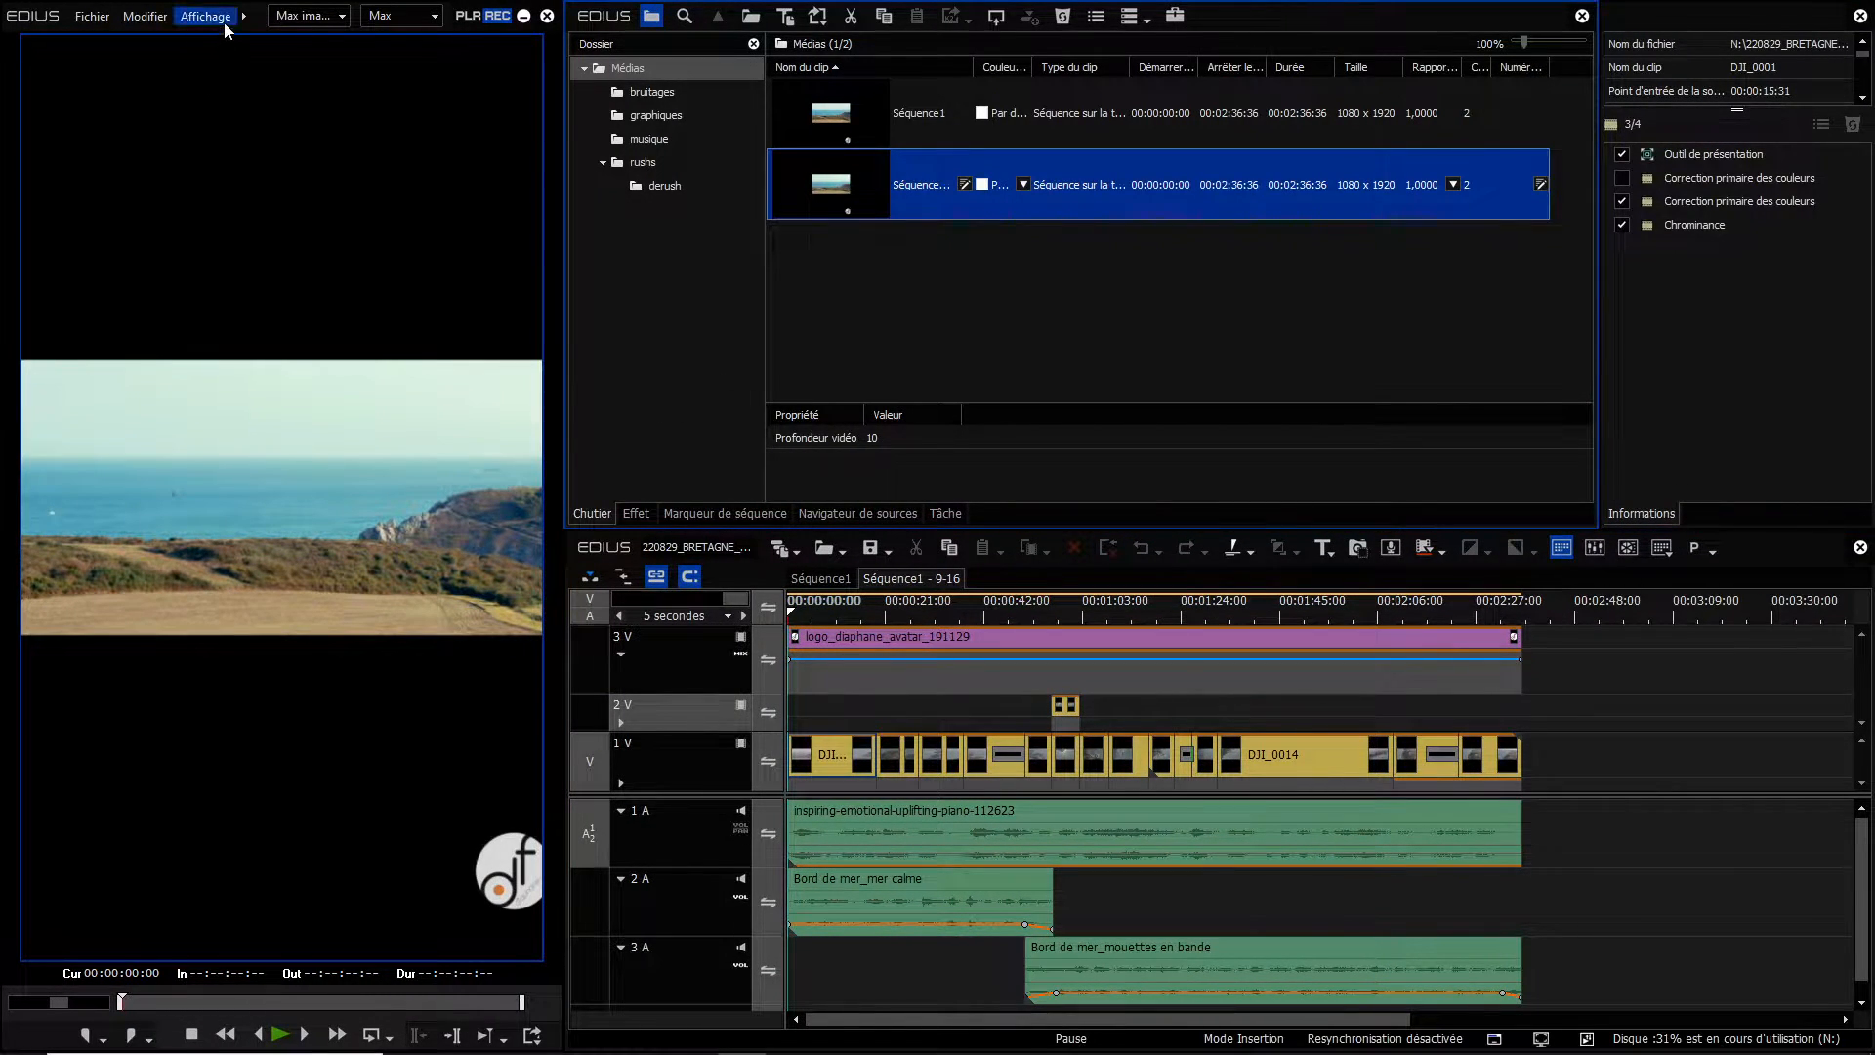
# Save the current vertical screen layout as a new one named classique_9-19.
pyautogui.click(219, 16)
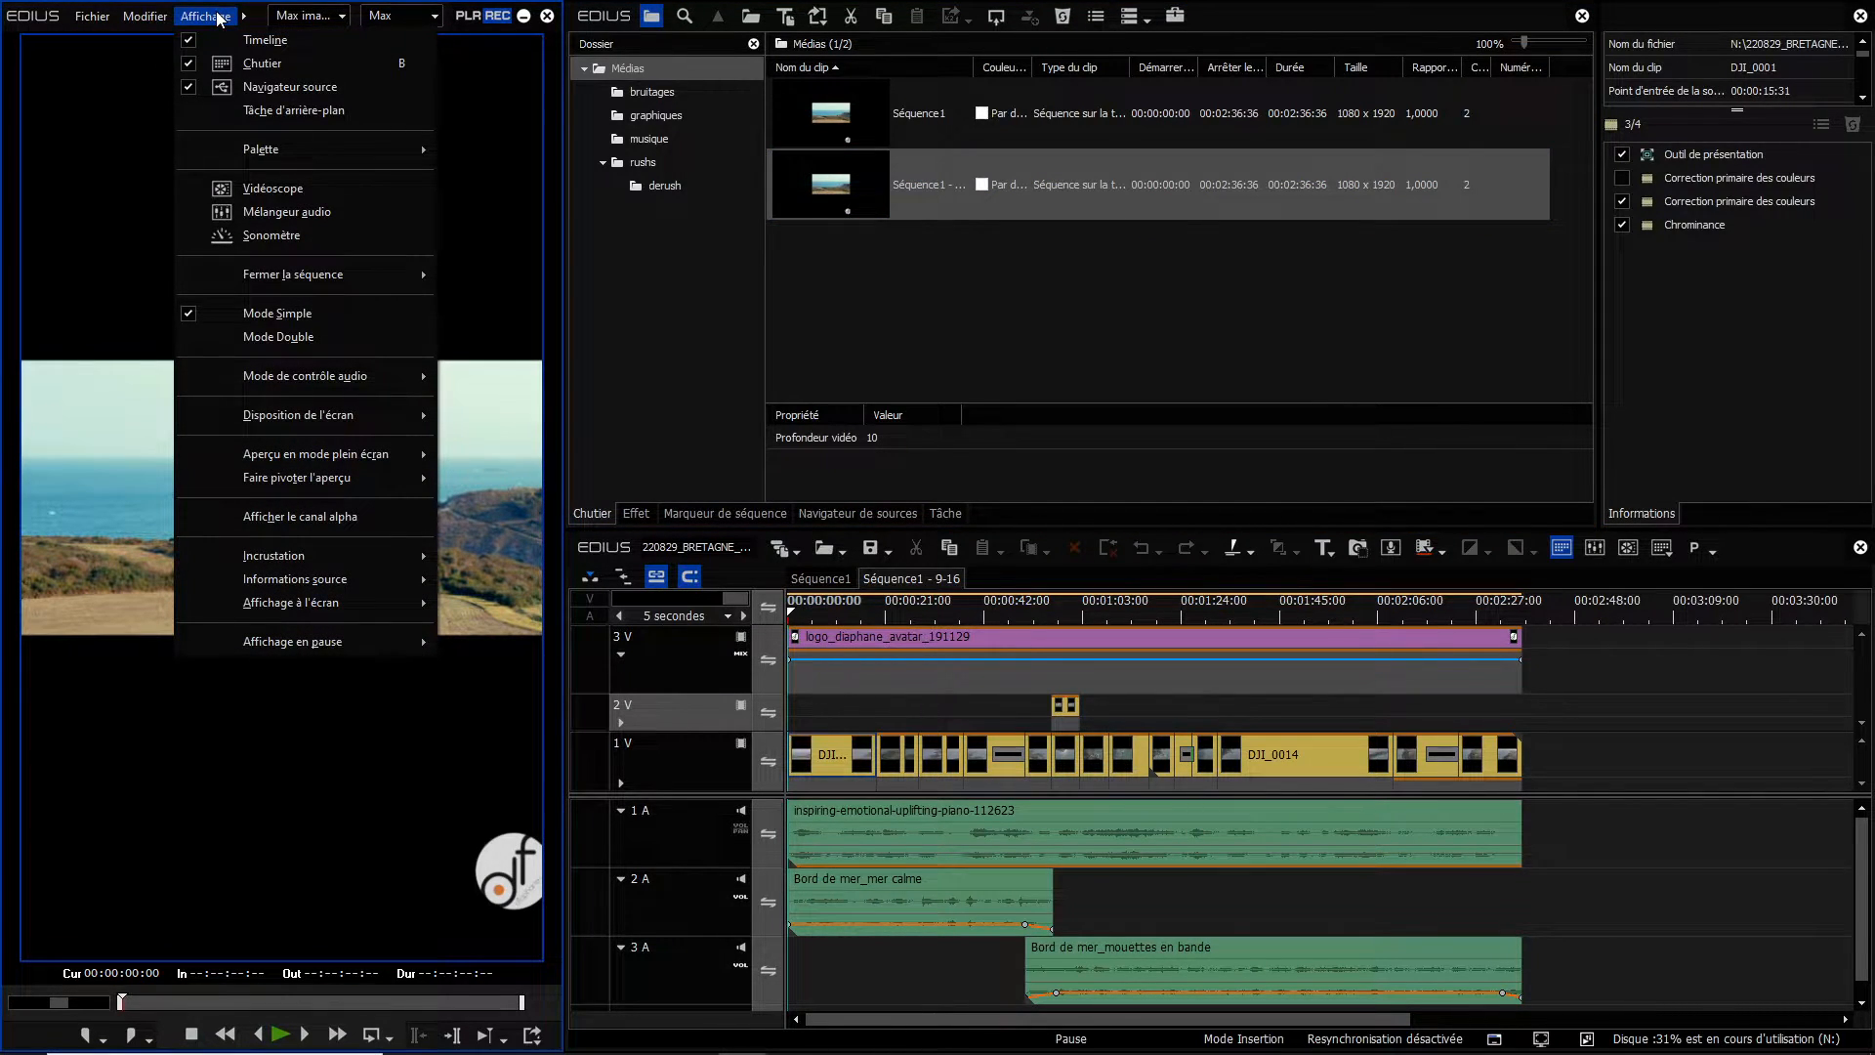
pyautogui.moveTo(323, 414)
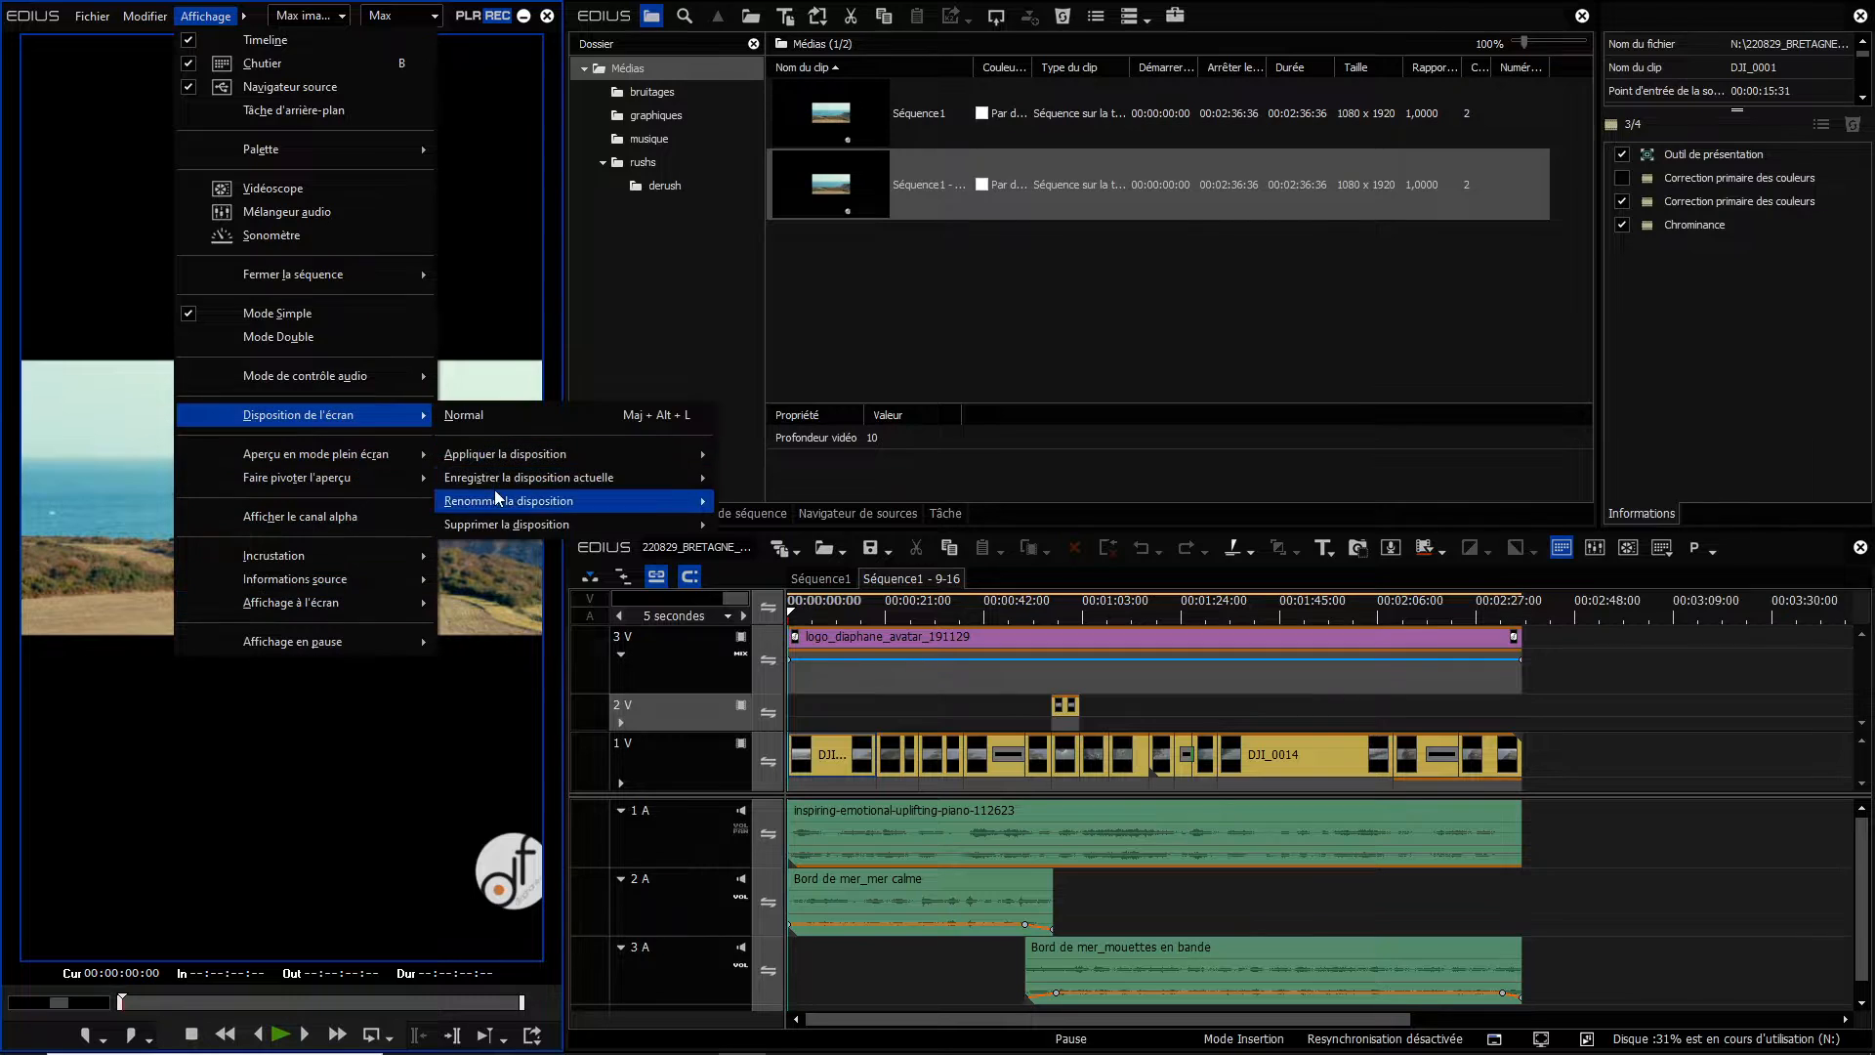
pyautogui.moveTo(506, 482)
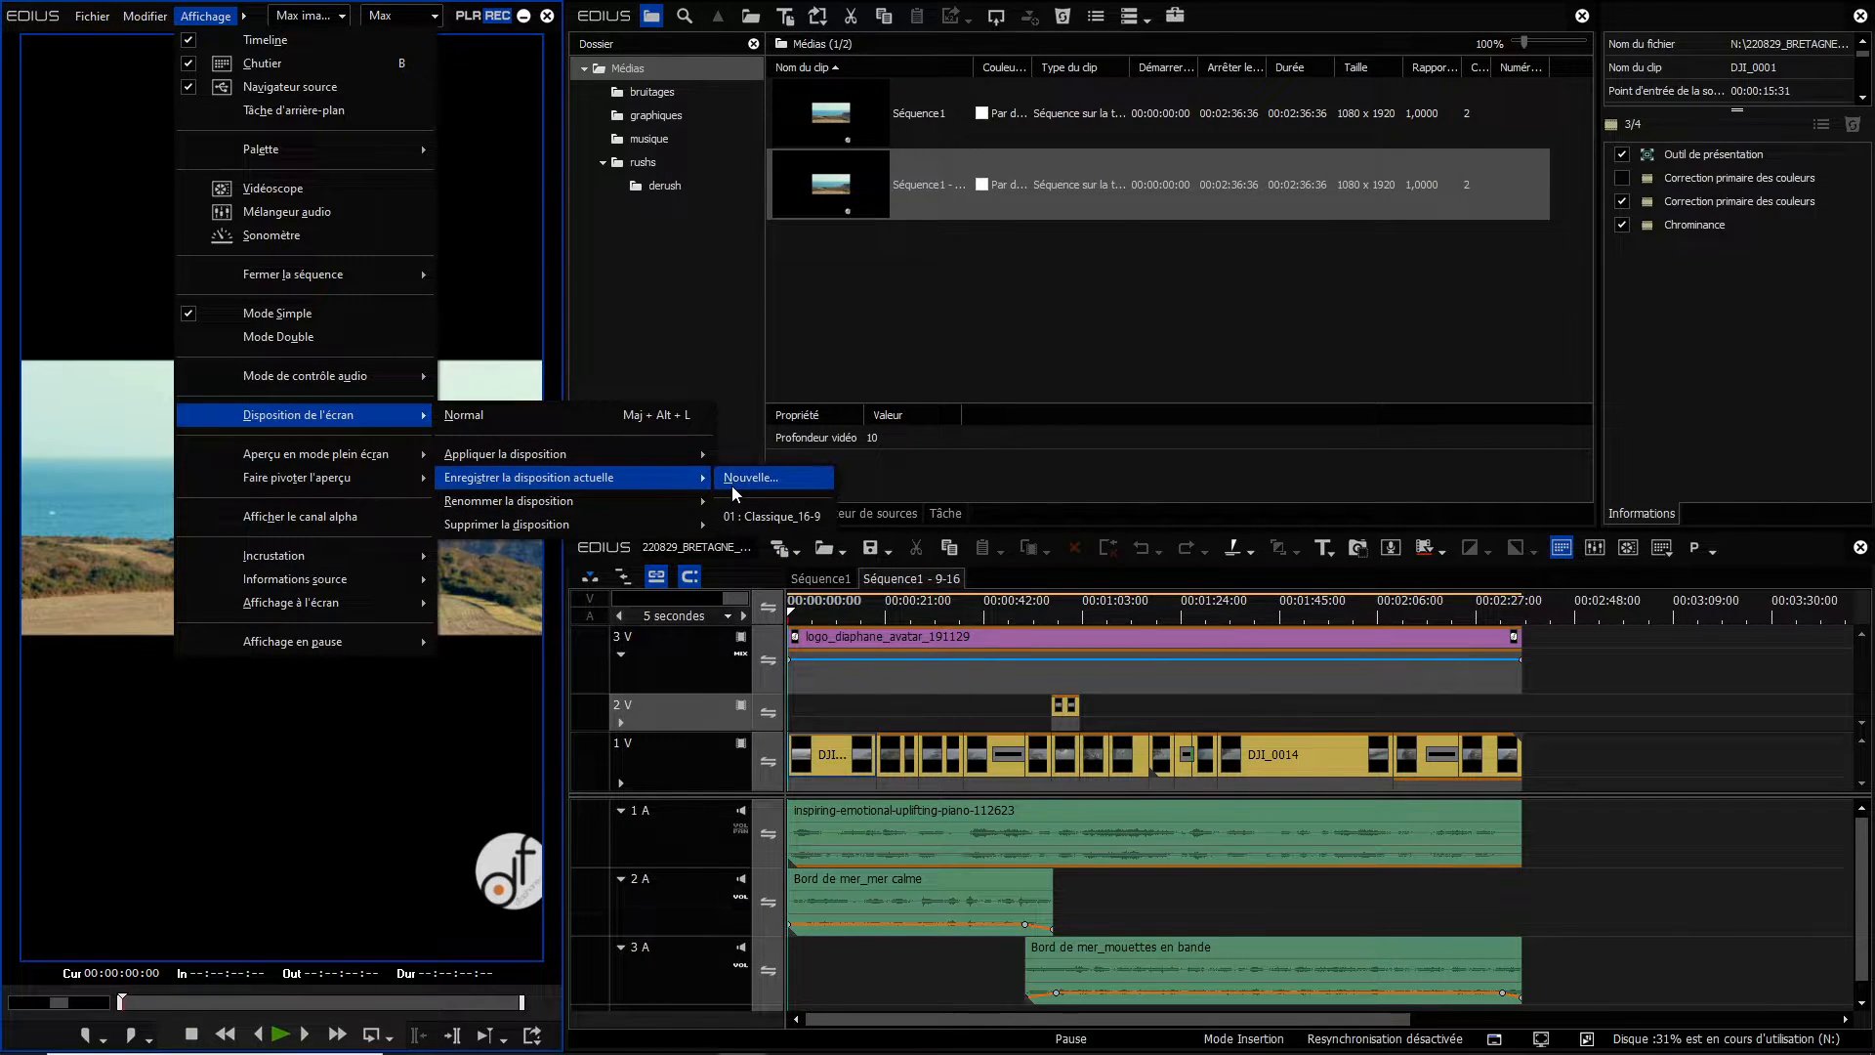
pyautogui.click(750, 477)
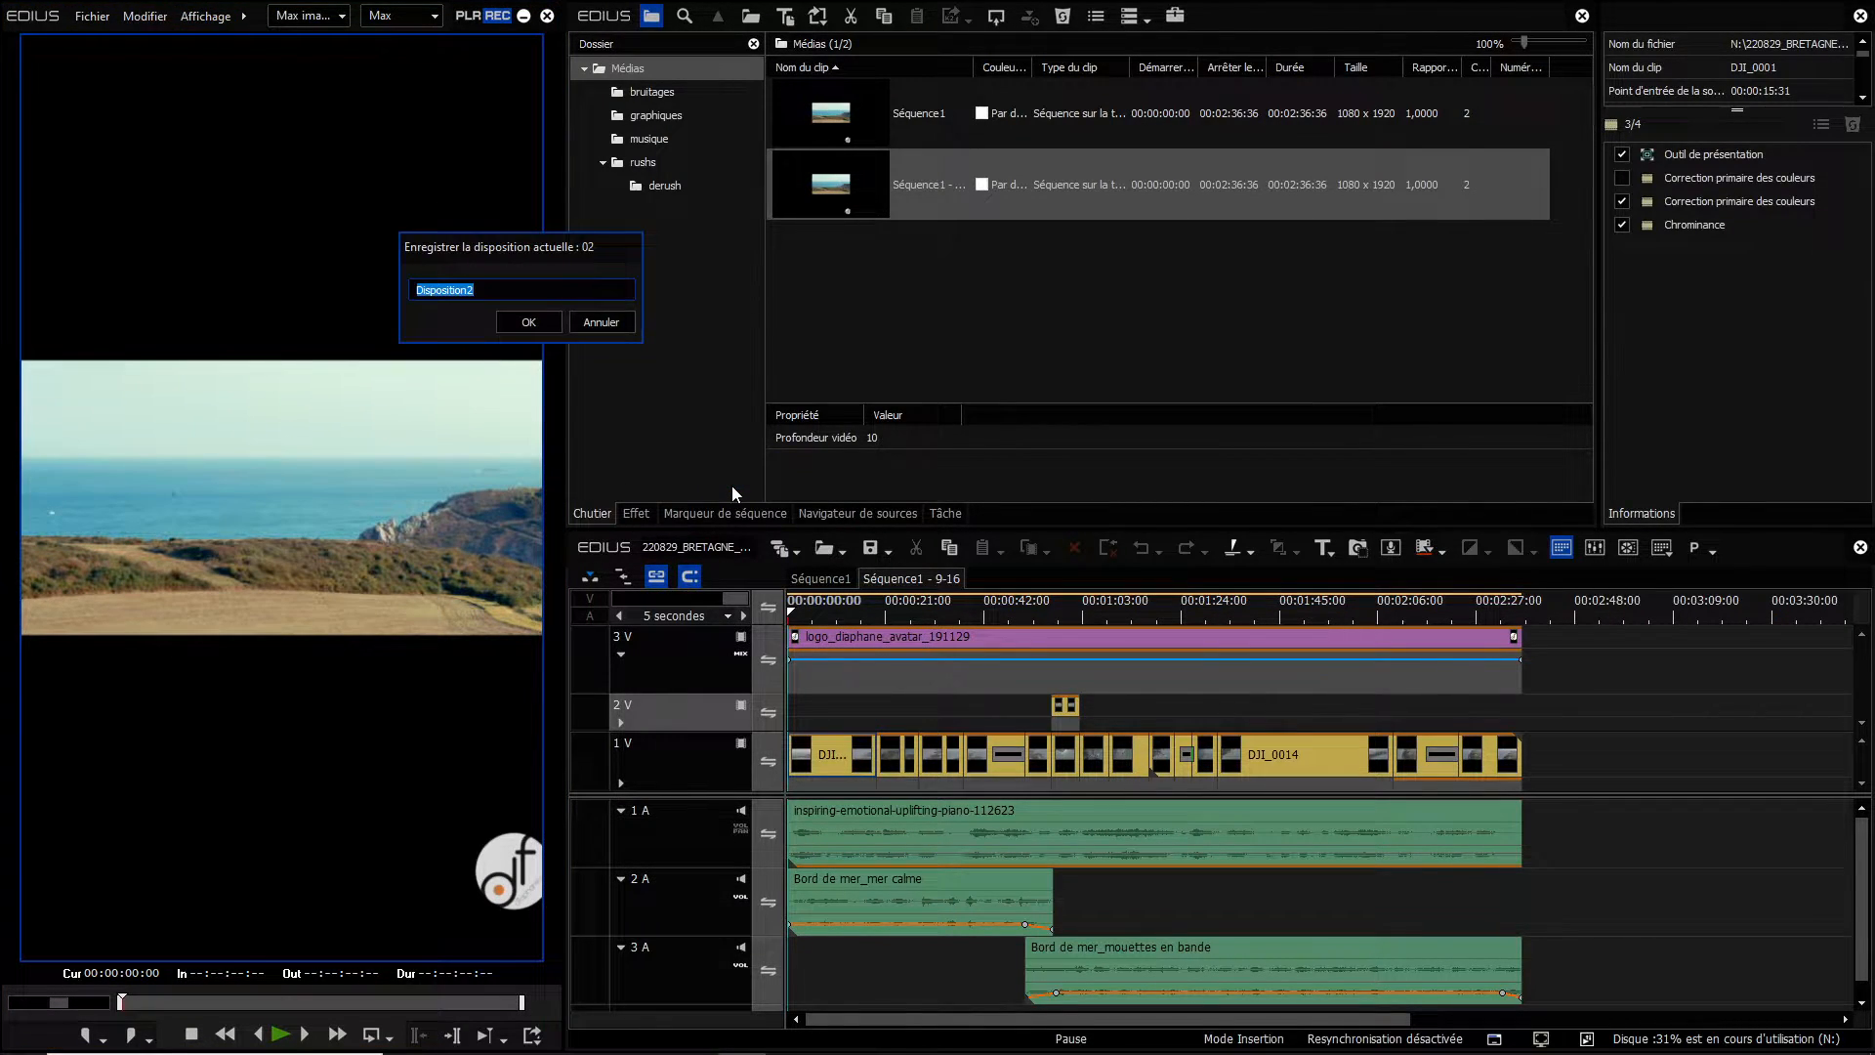
pyautogui.write('classique_9-19')
pyautogui.press('Return')
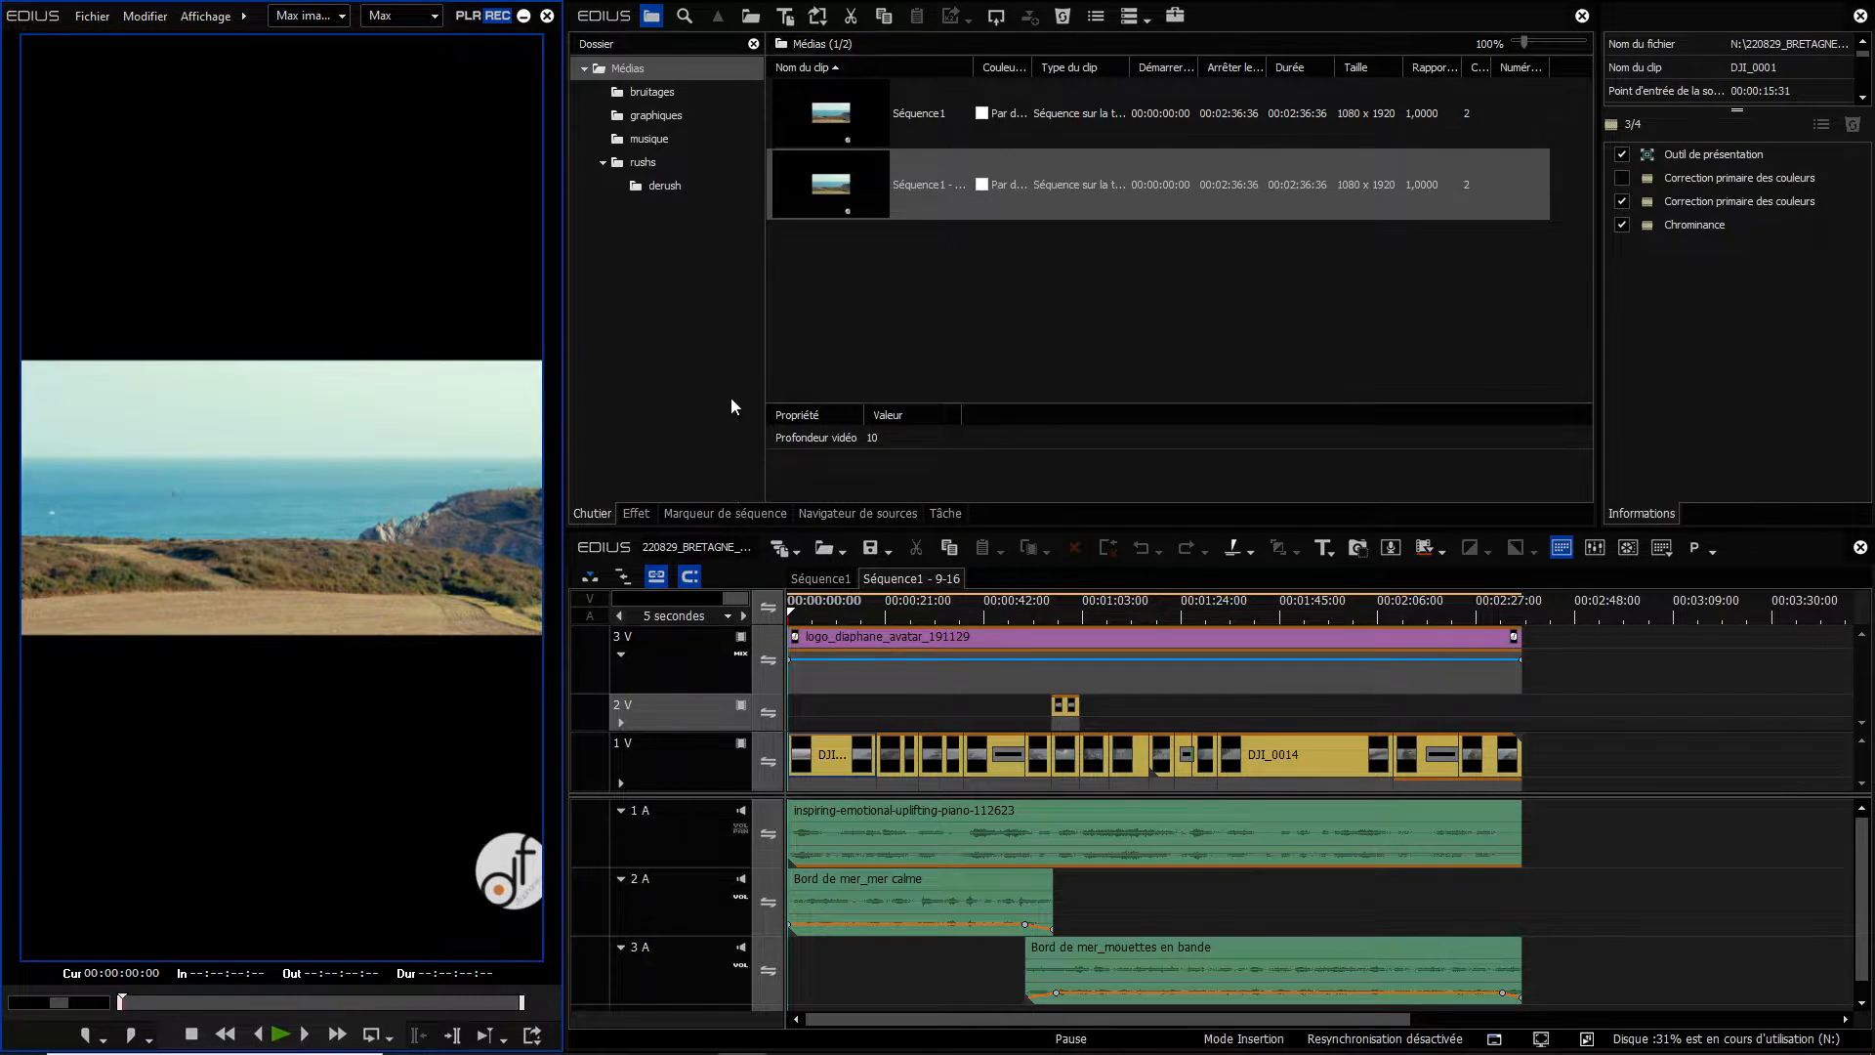
# Open the keyboard shortcut assignments in the user settings and filter the Affichage category by "disposition".
pyautogui.click(244, 16)
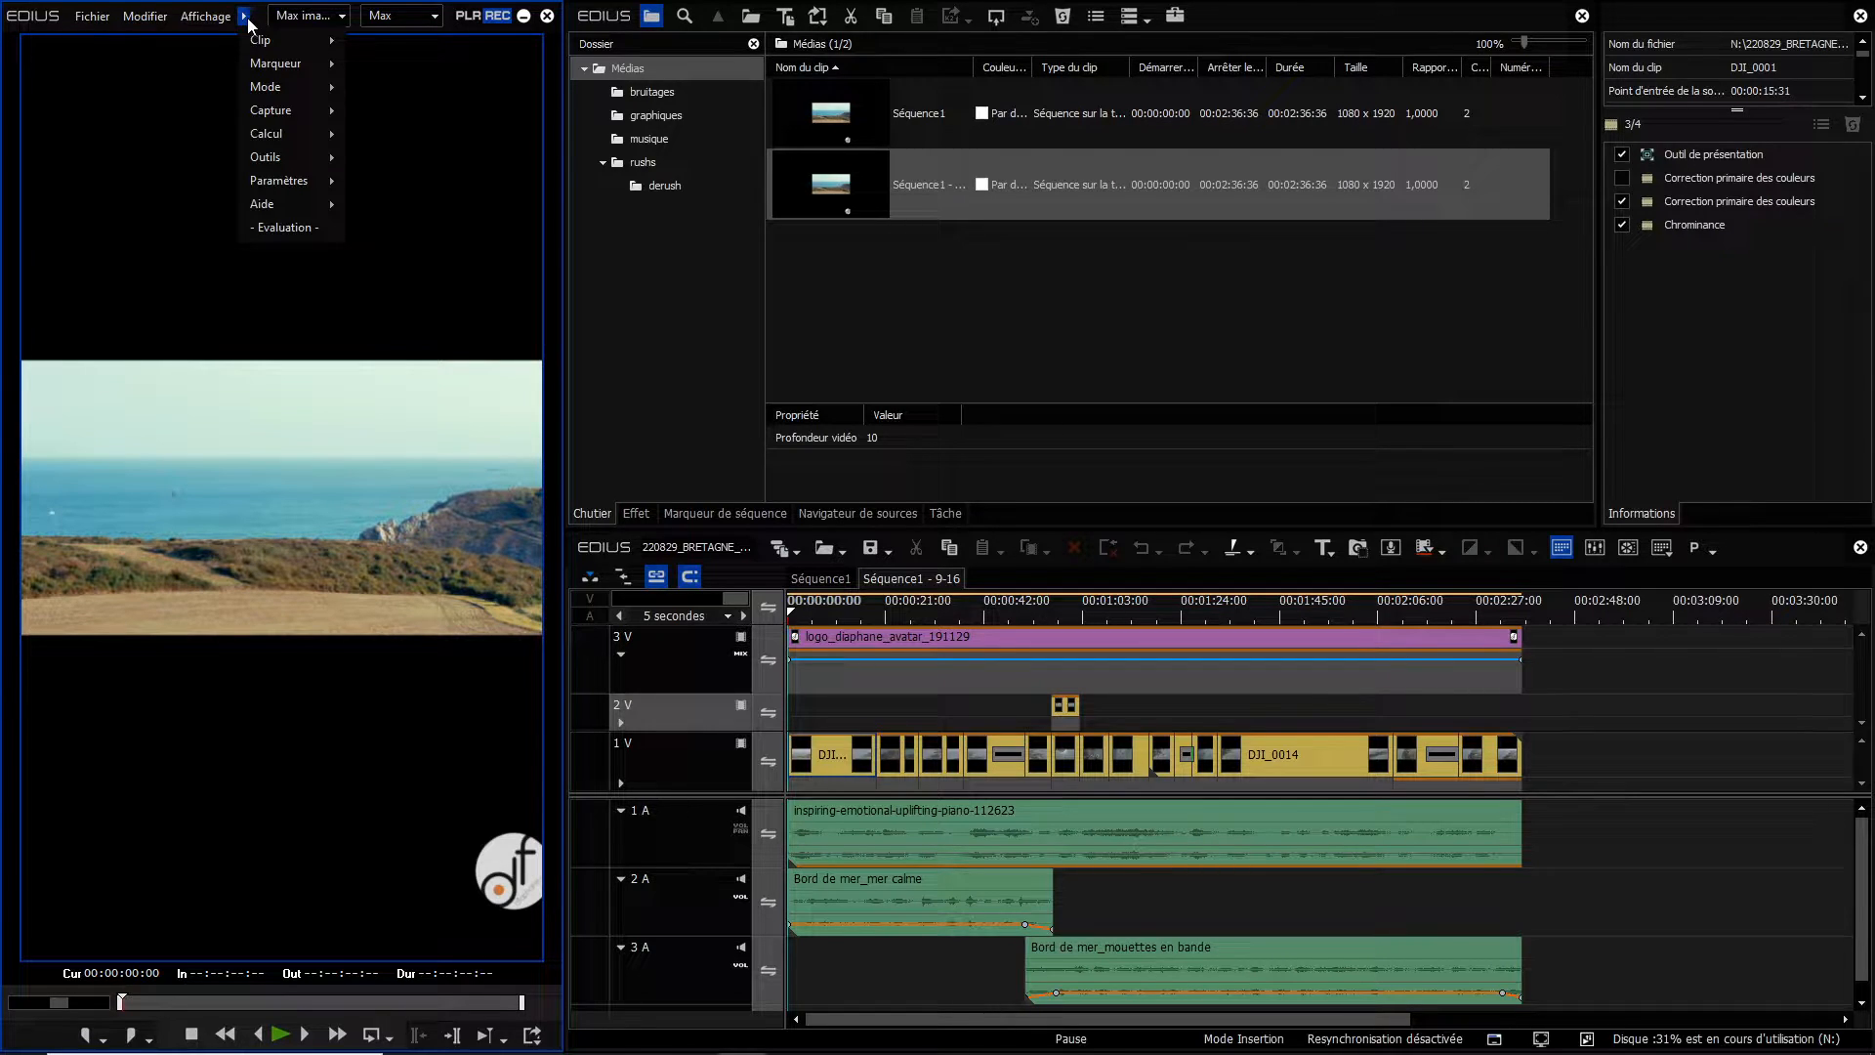
pyautogui.moveTo(293, 184)
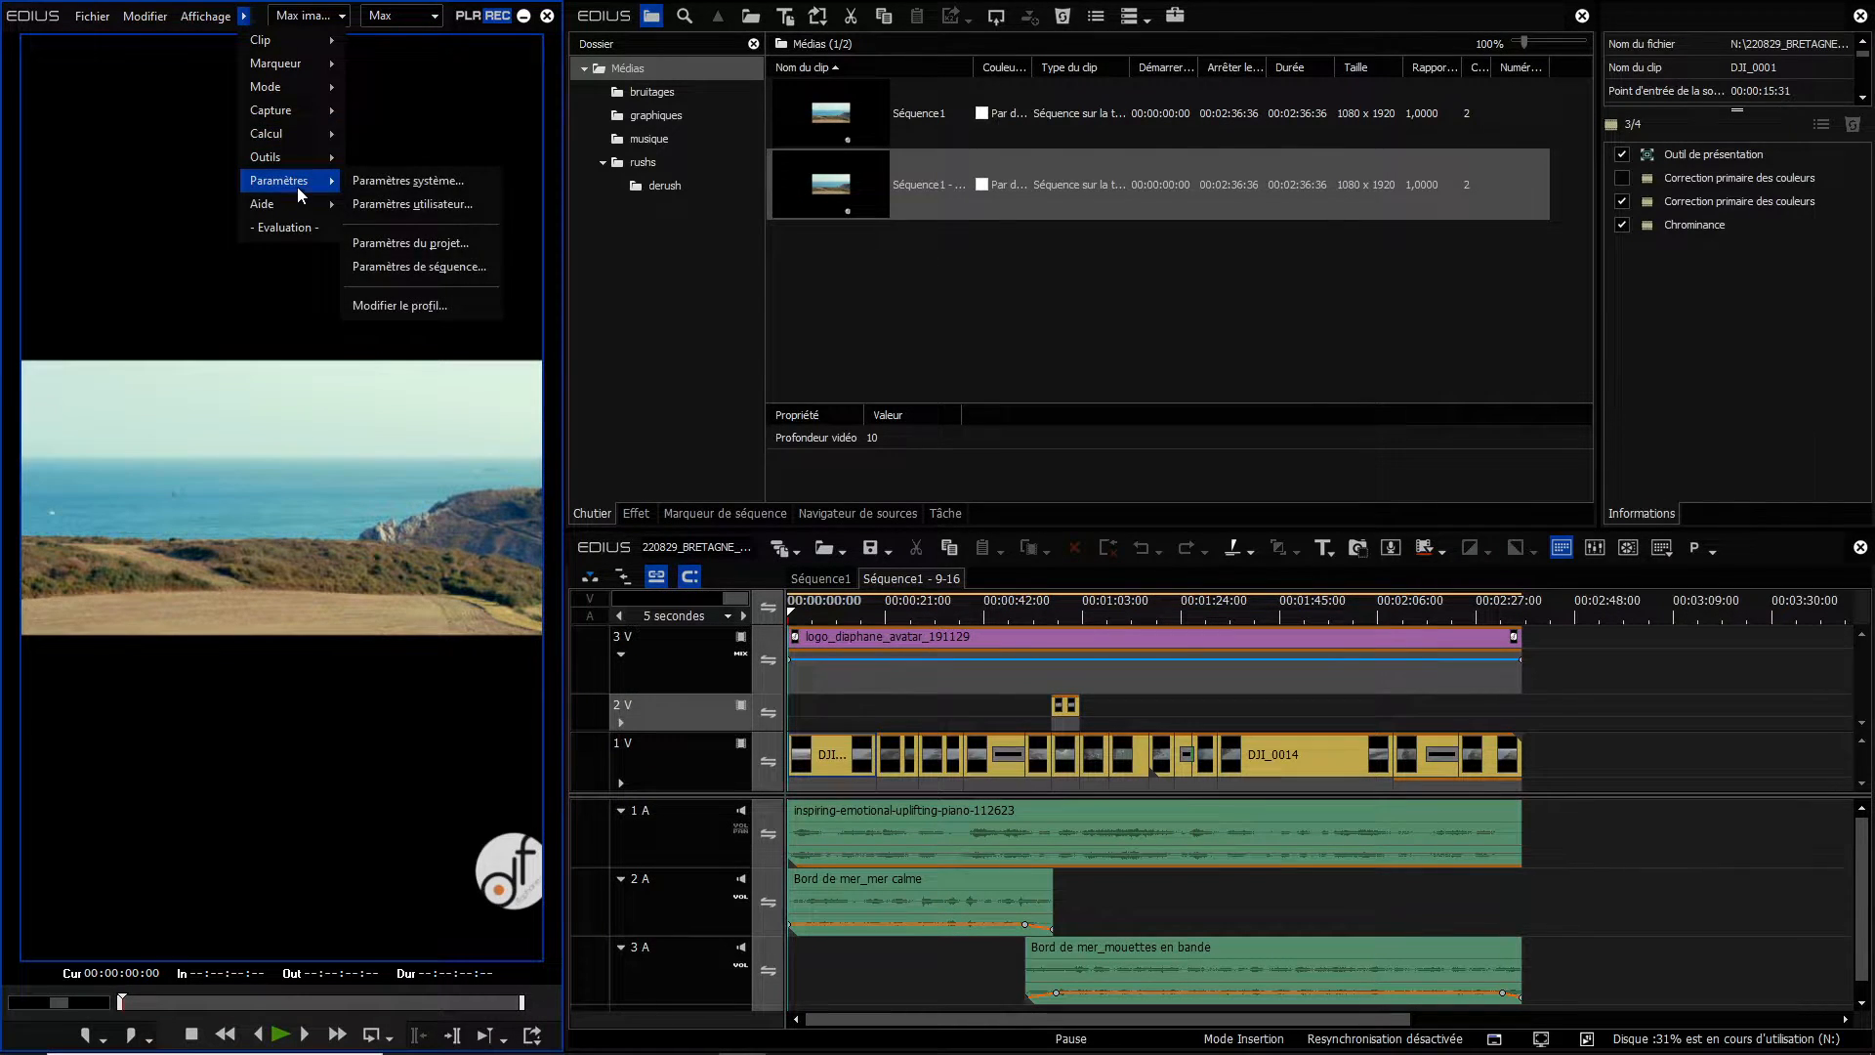
pyautogui.click(394, 205)
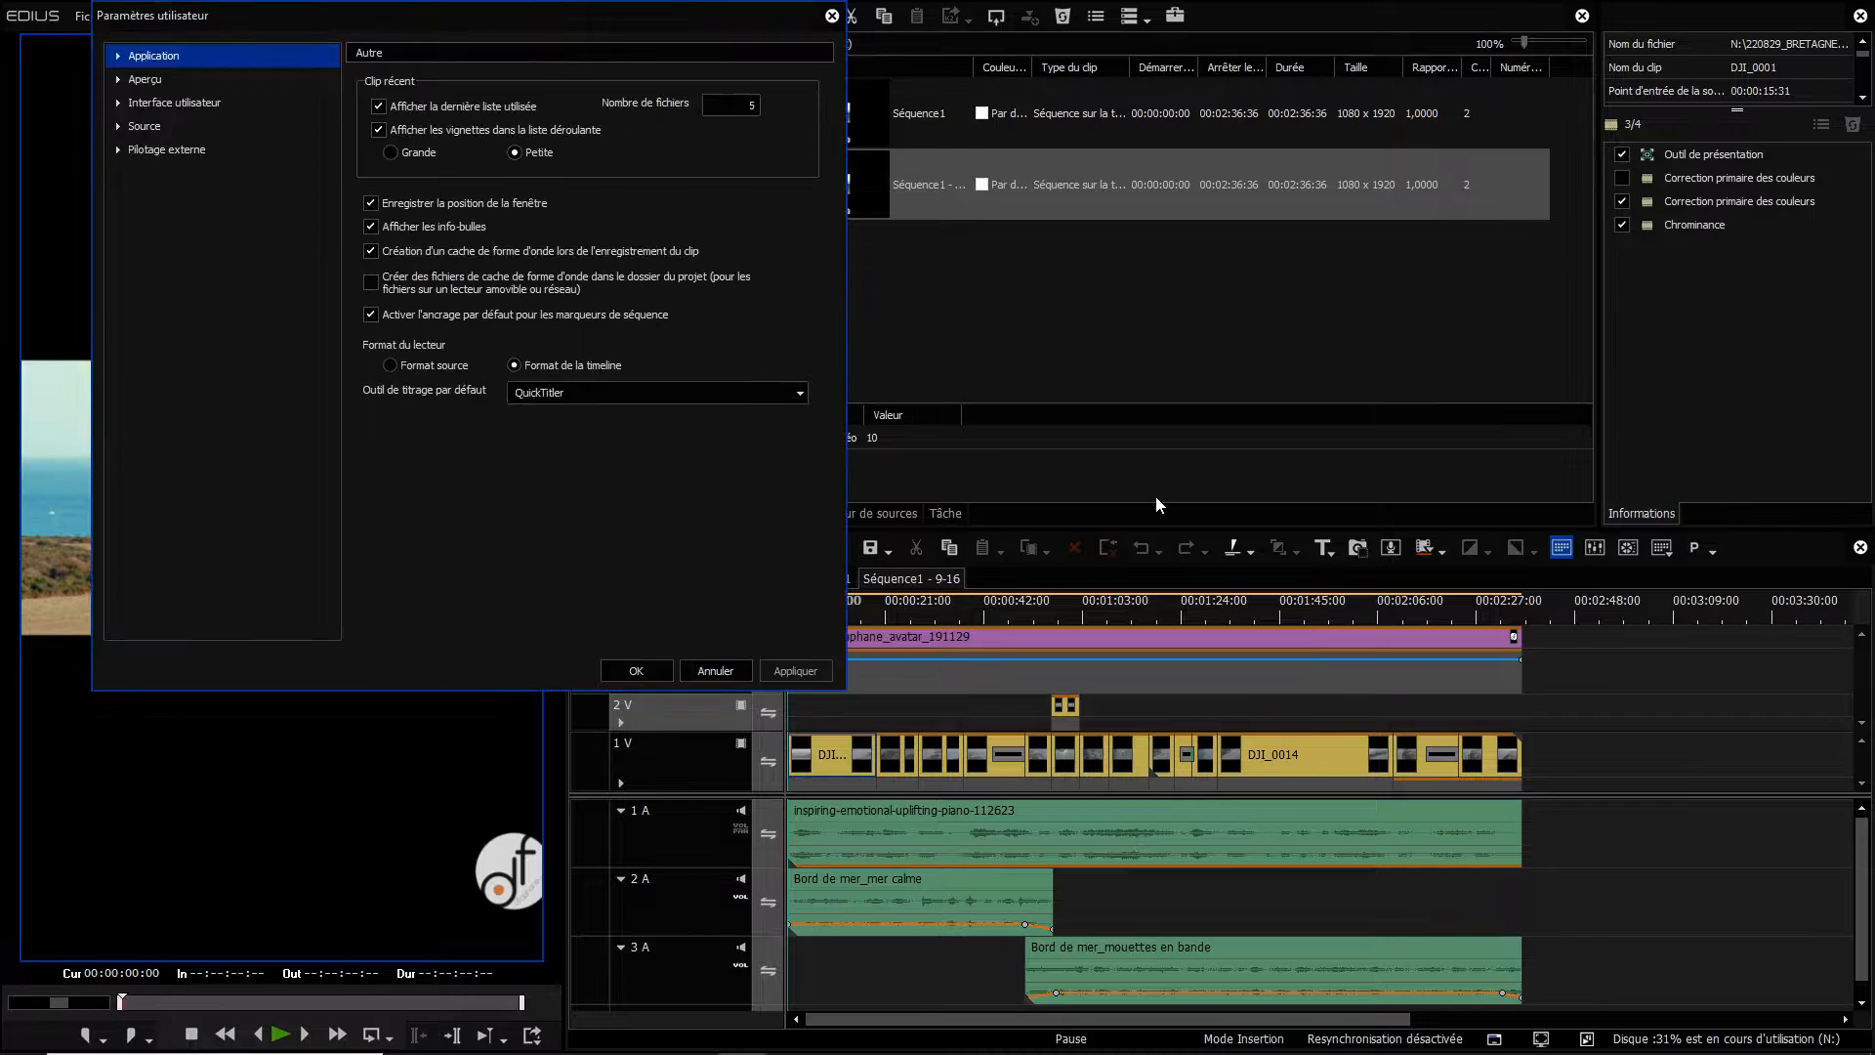
pyautogui.click(119, 103)
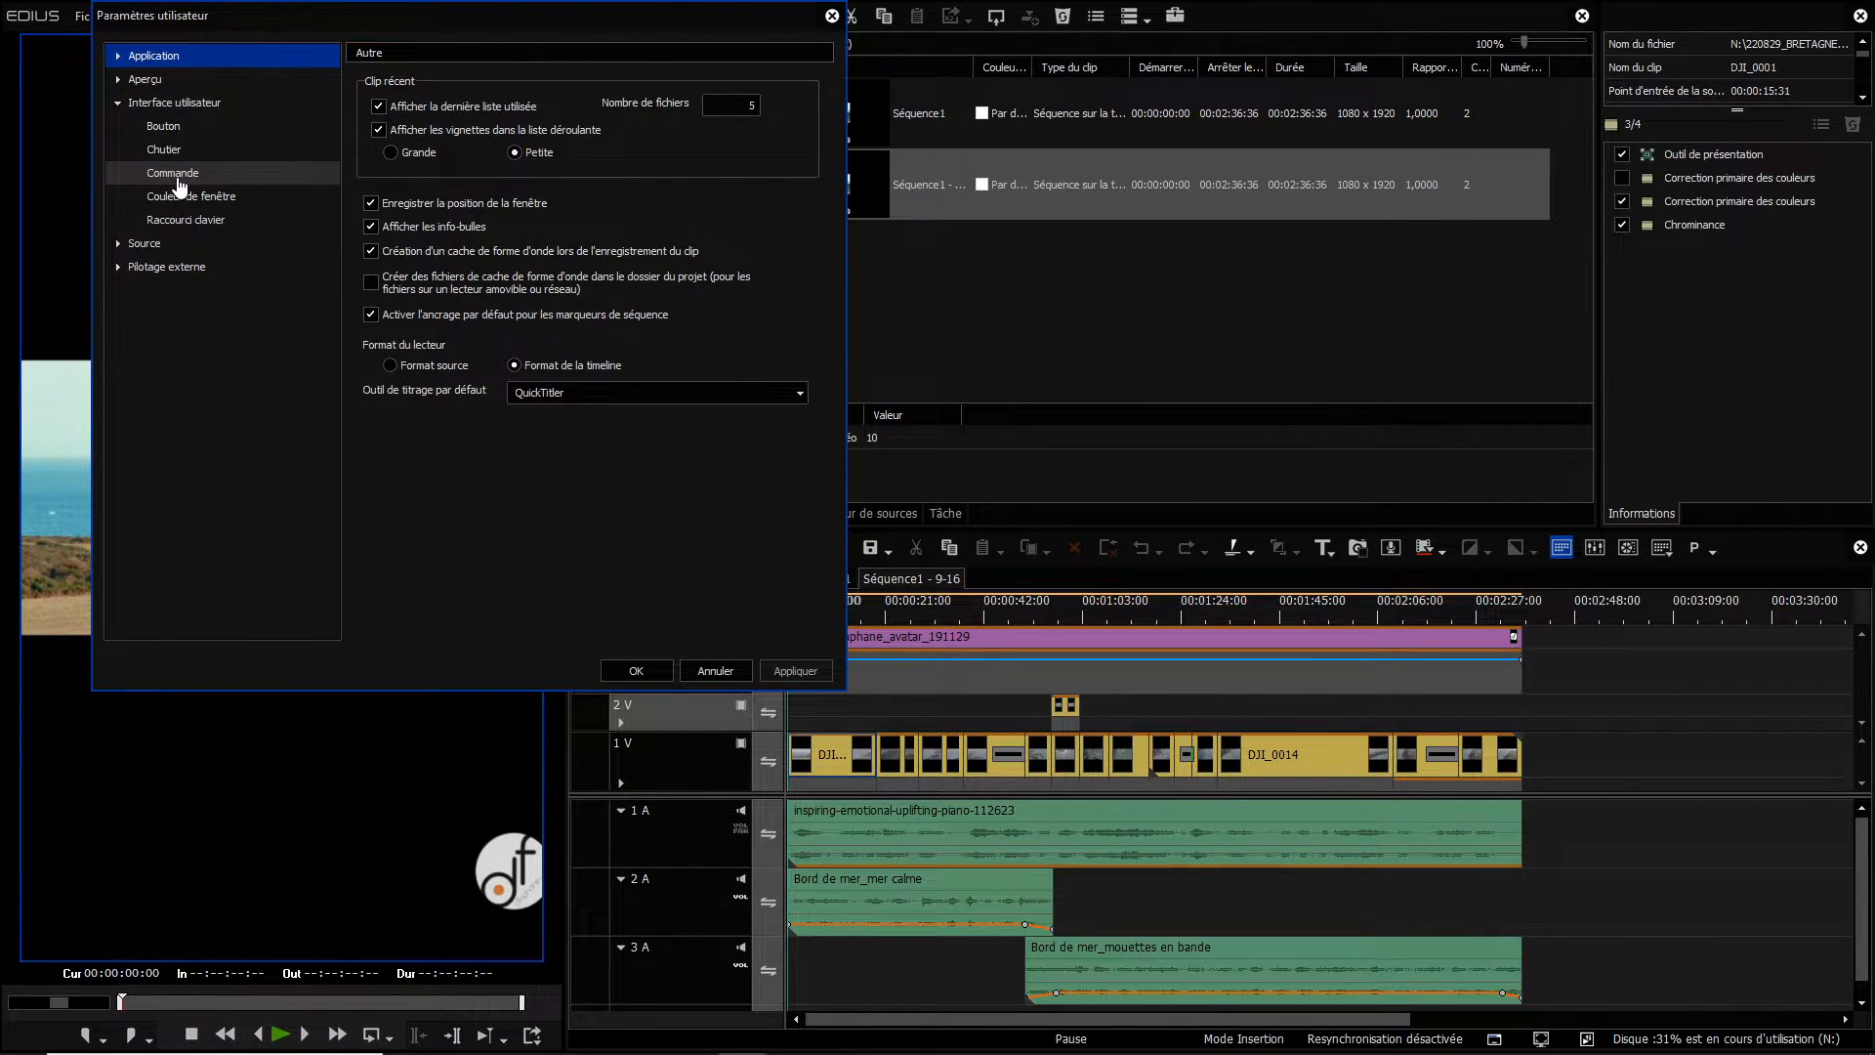
pyautogui.click(190, 225)
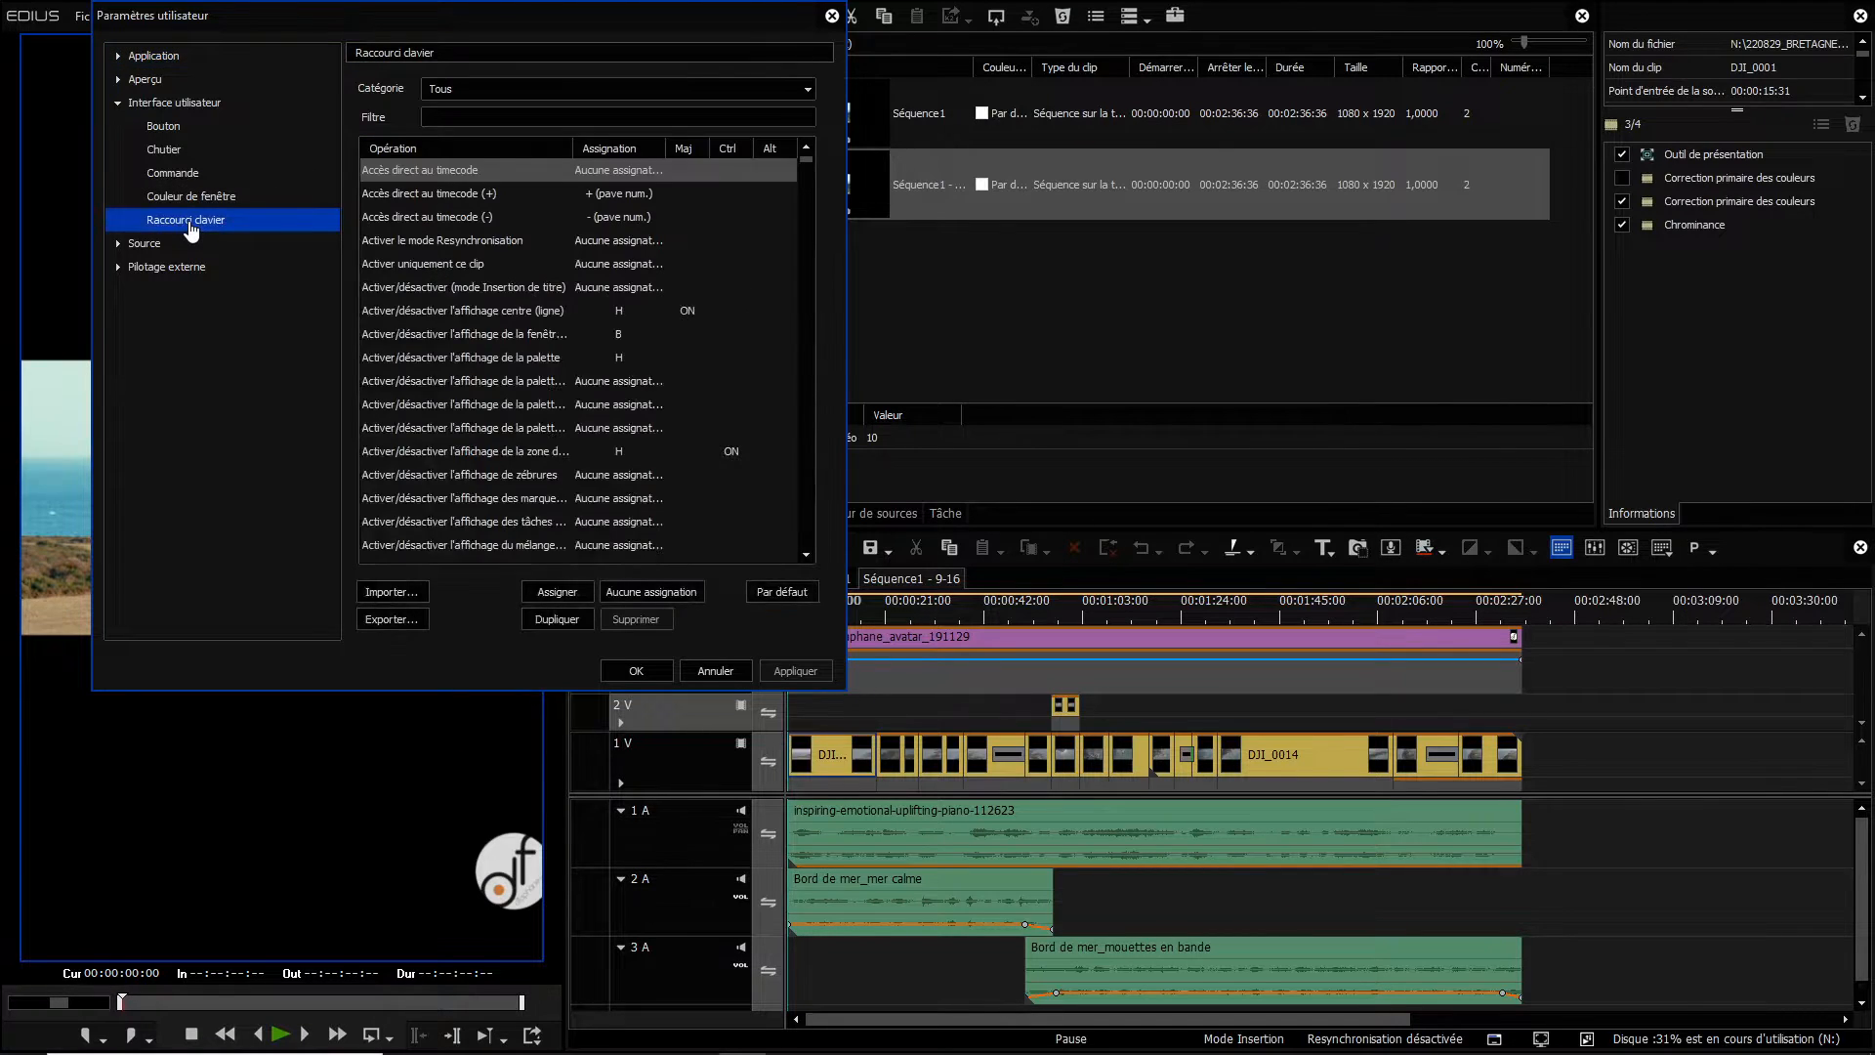
pyautogui.click(490, 89)
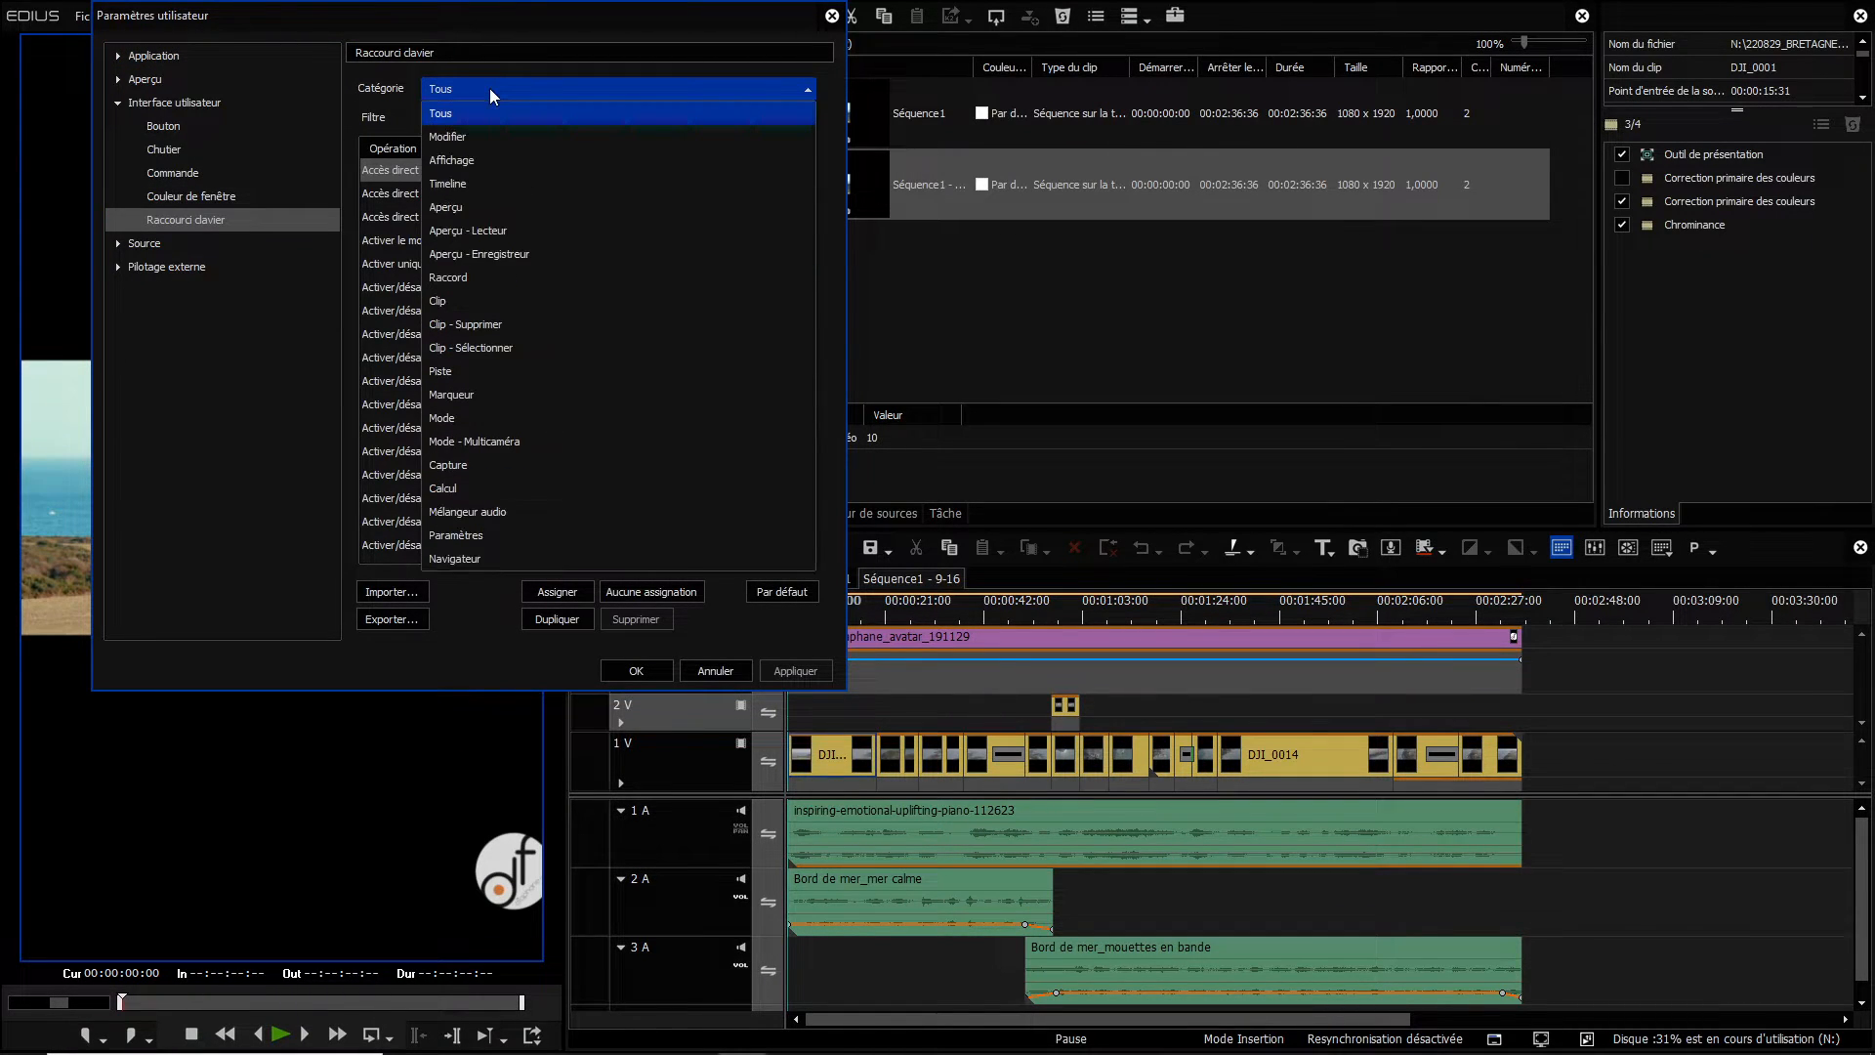
pyautogui.click(483, 158)
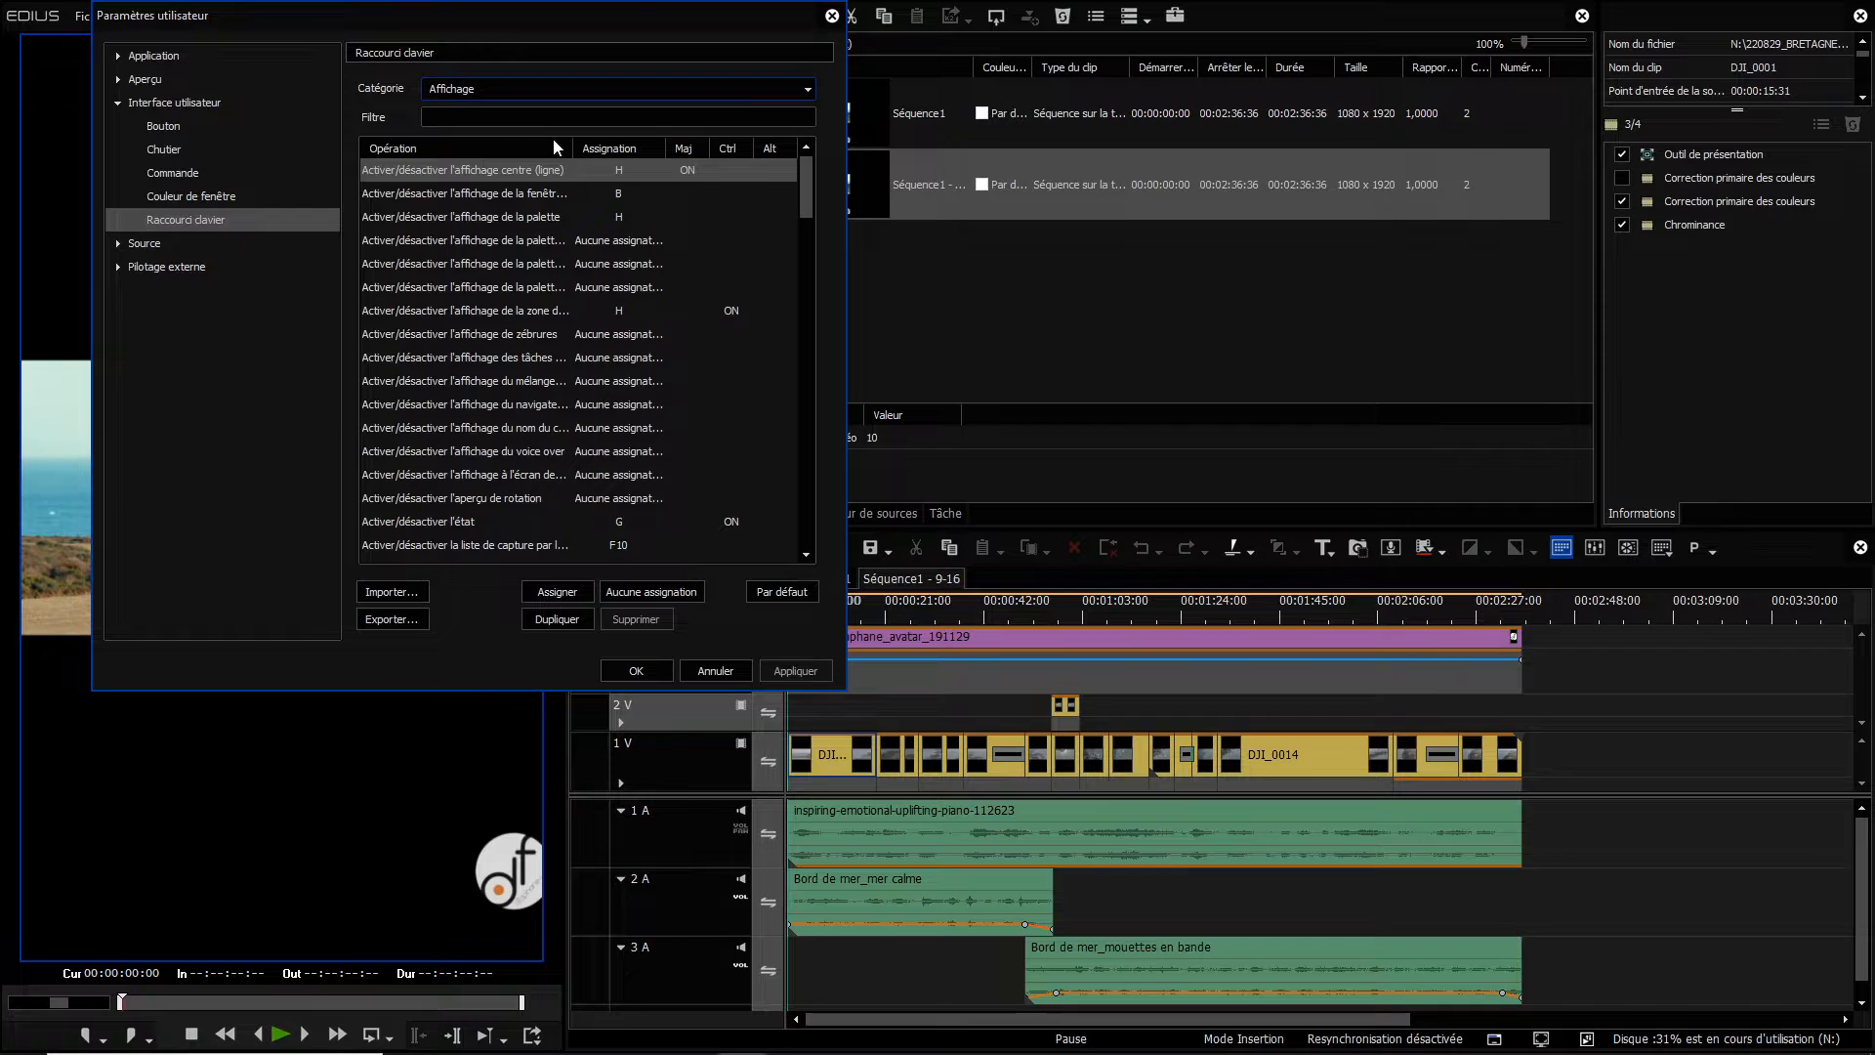
pyautogui.scroll(-10, 527, 215)
pyautogui.click(445, 116)
pyautogui.write('disp')
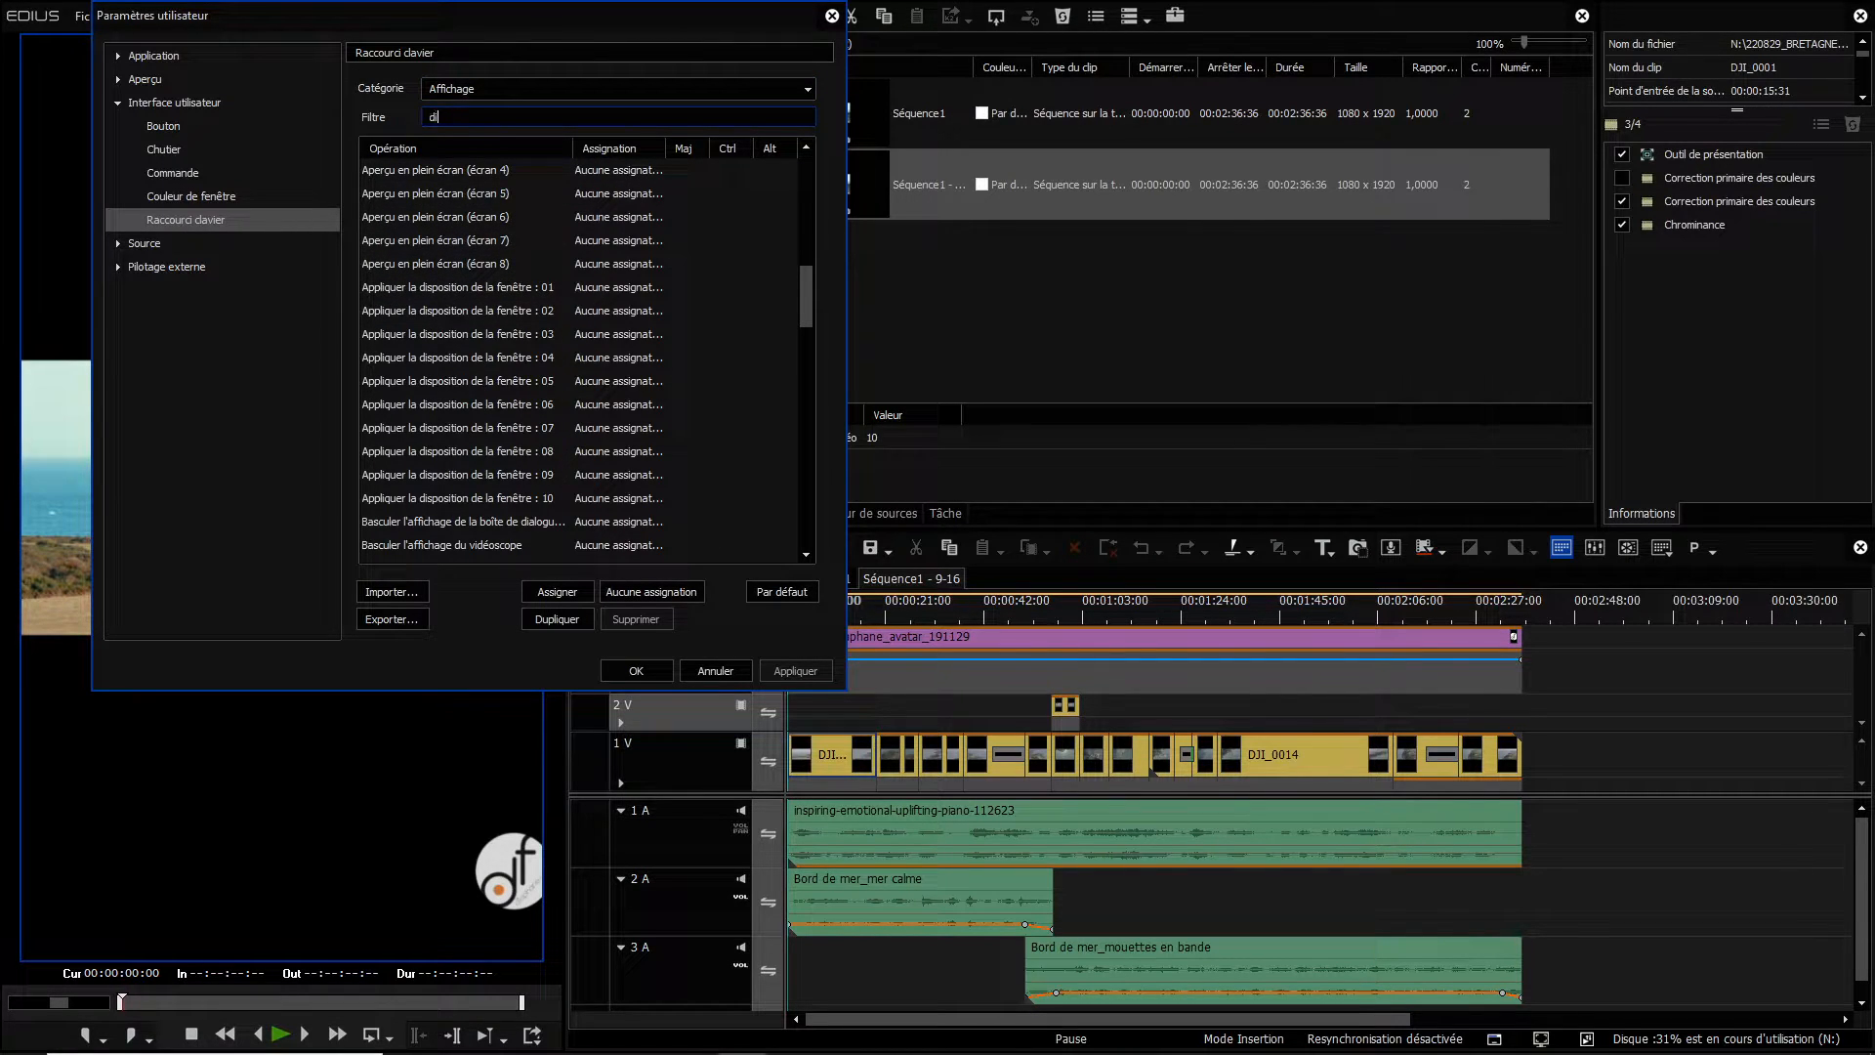
pyautogui.write('osition')
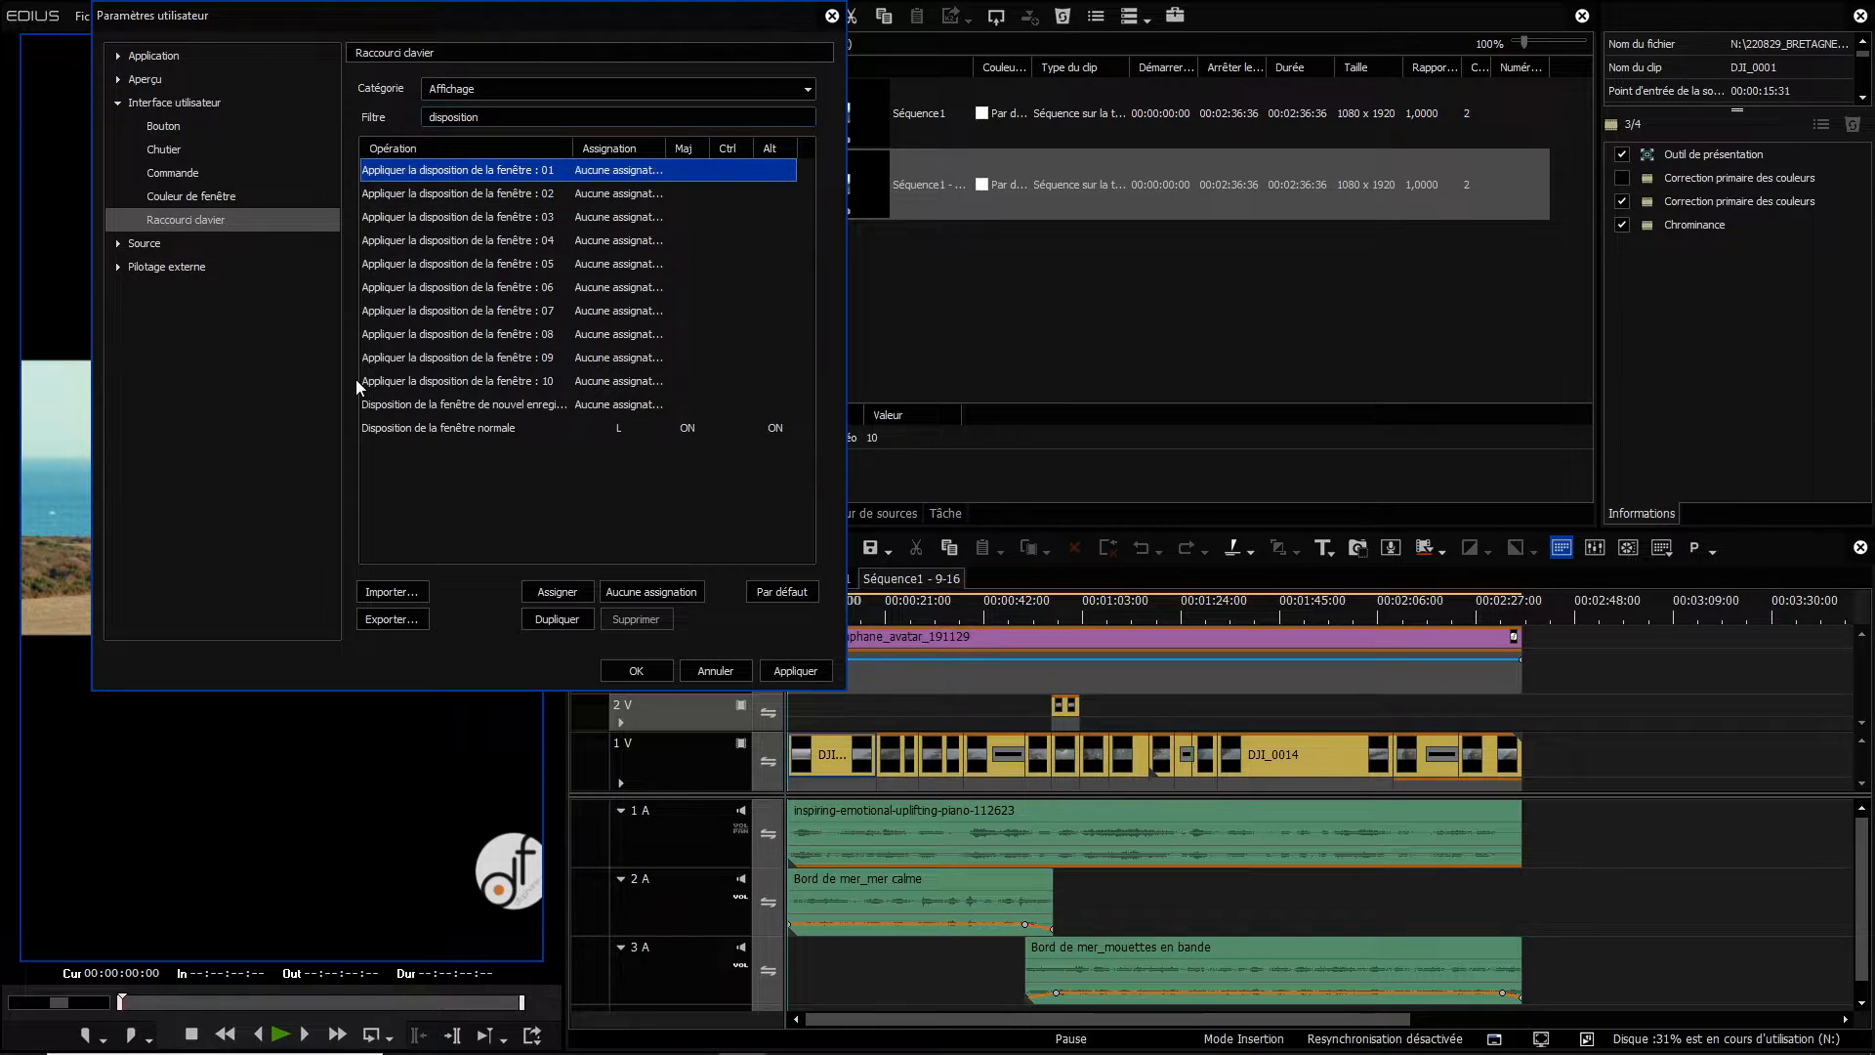
# Assign numeric keypad 1 to the operation that applies window layout 01.
pyautogui.doubleClick(506, 171)
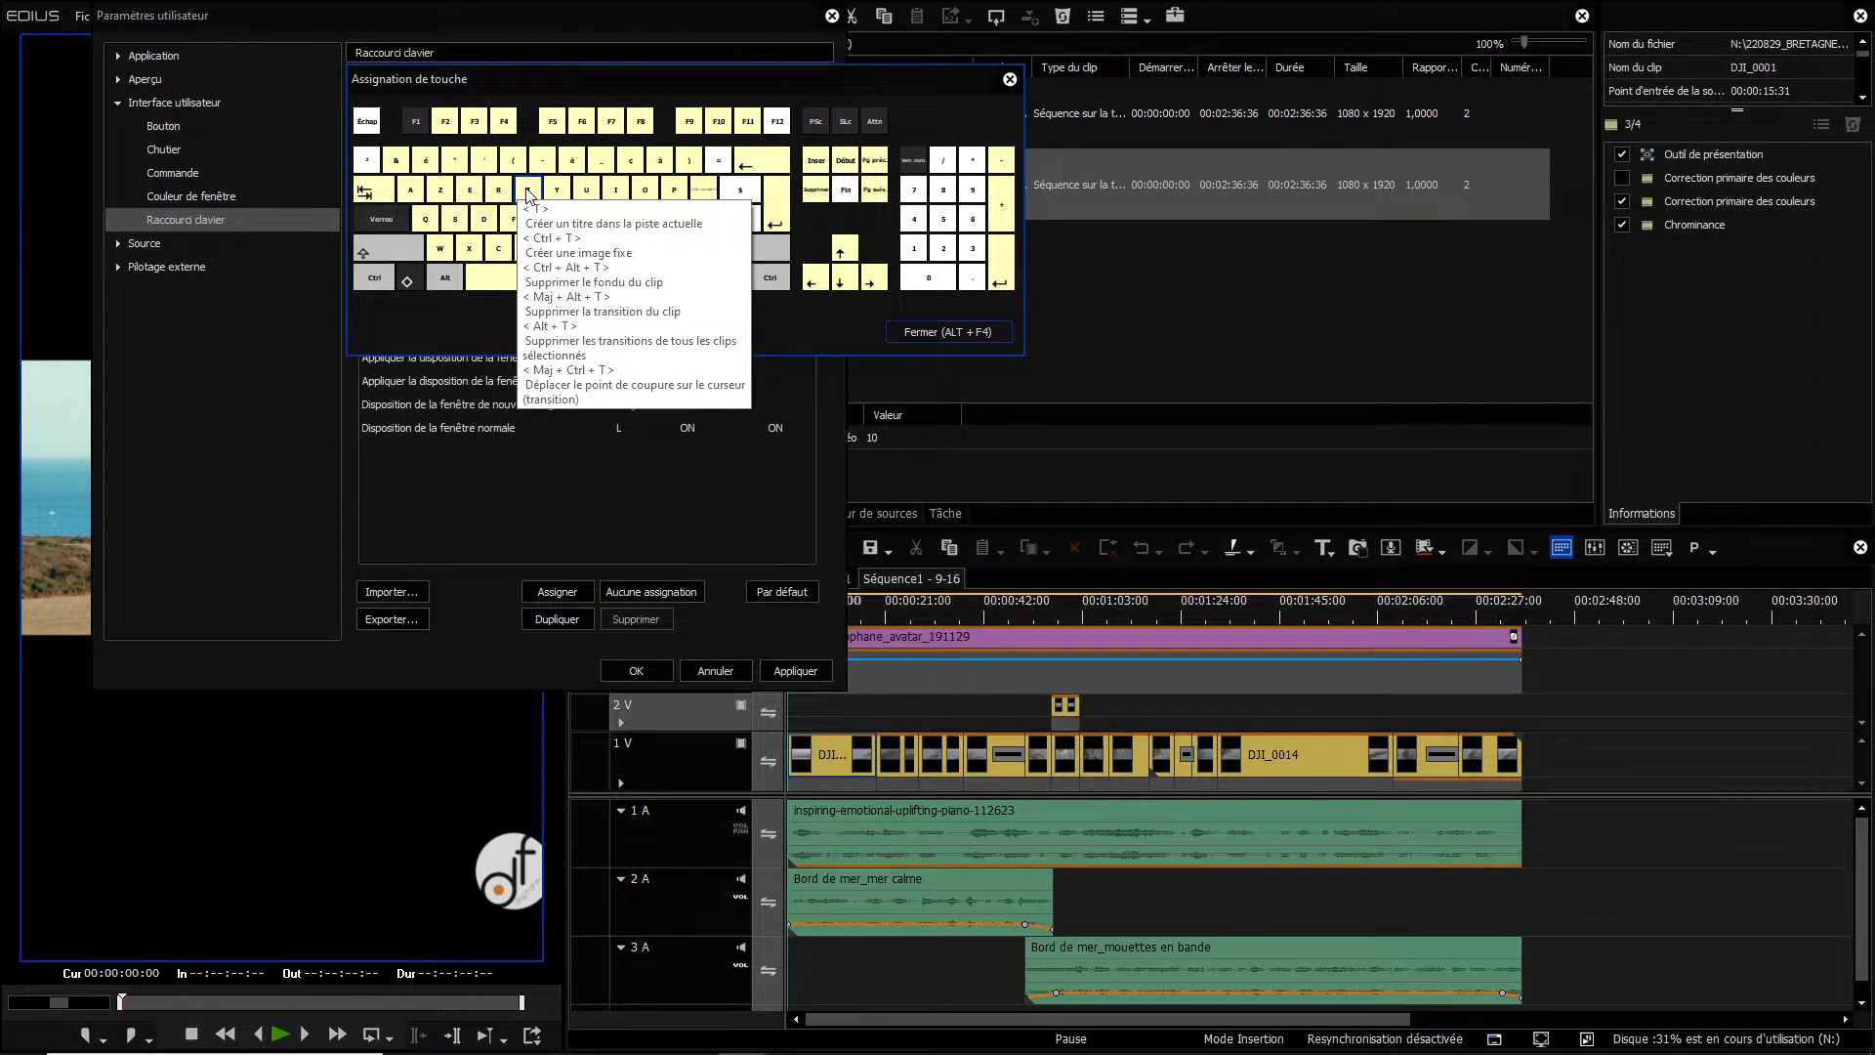
pyautogui.click(916, 256)
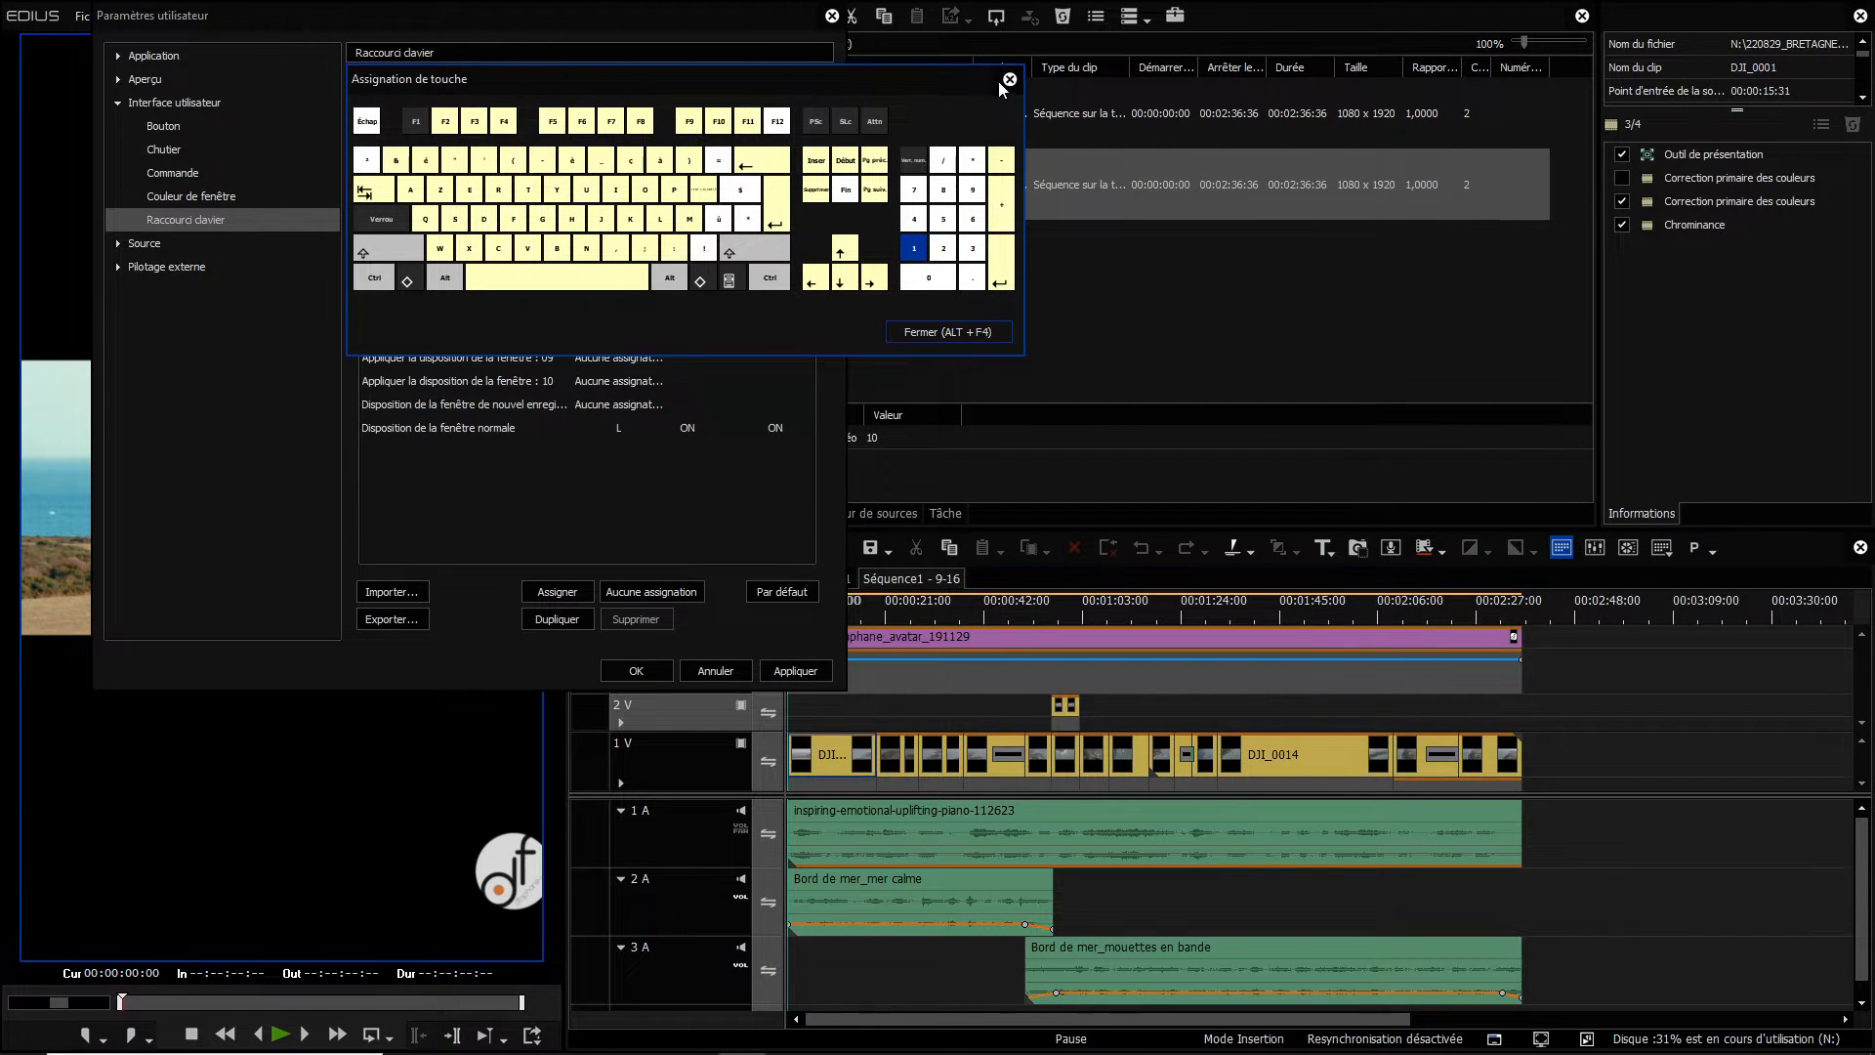
pyautogui.click(969, 326)
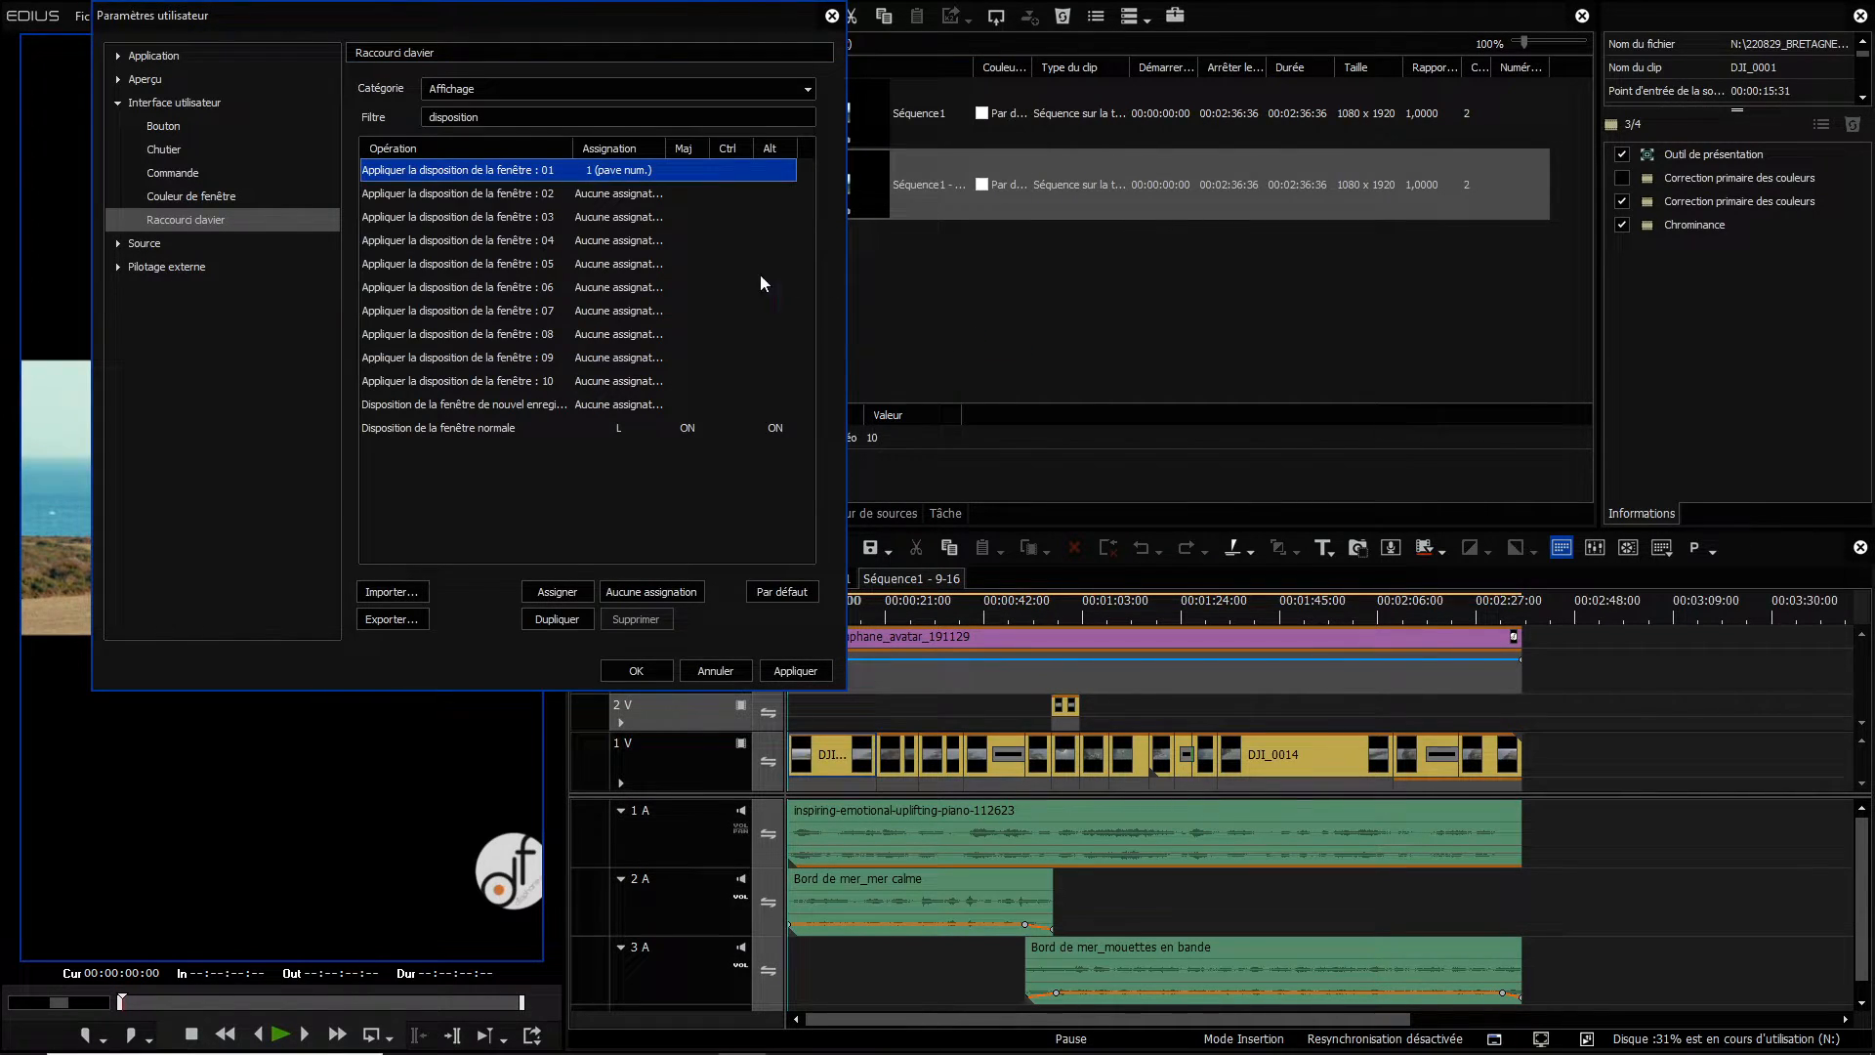
# Assign numeric keypad 2 to the operation that applies window layout 02, and save the user settings.
pyautogui.click(467, 194)
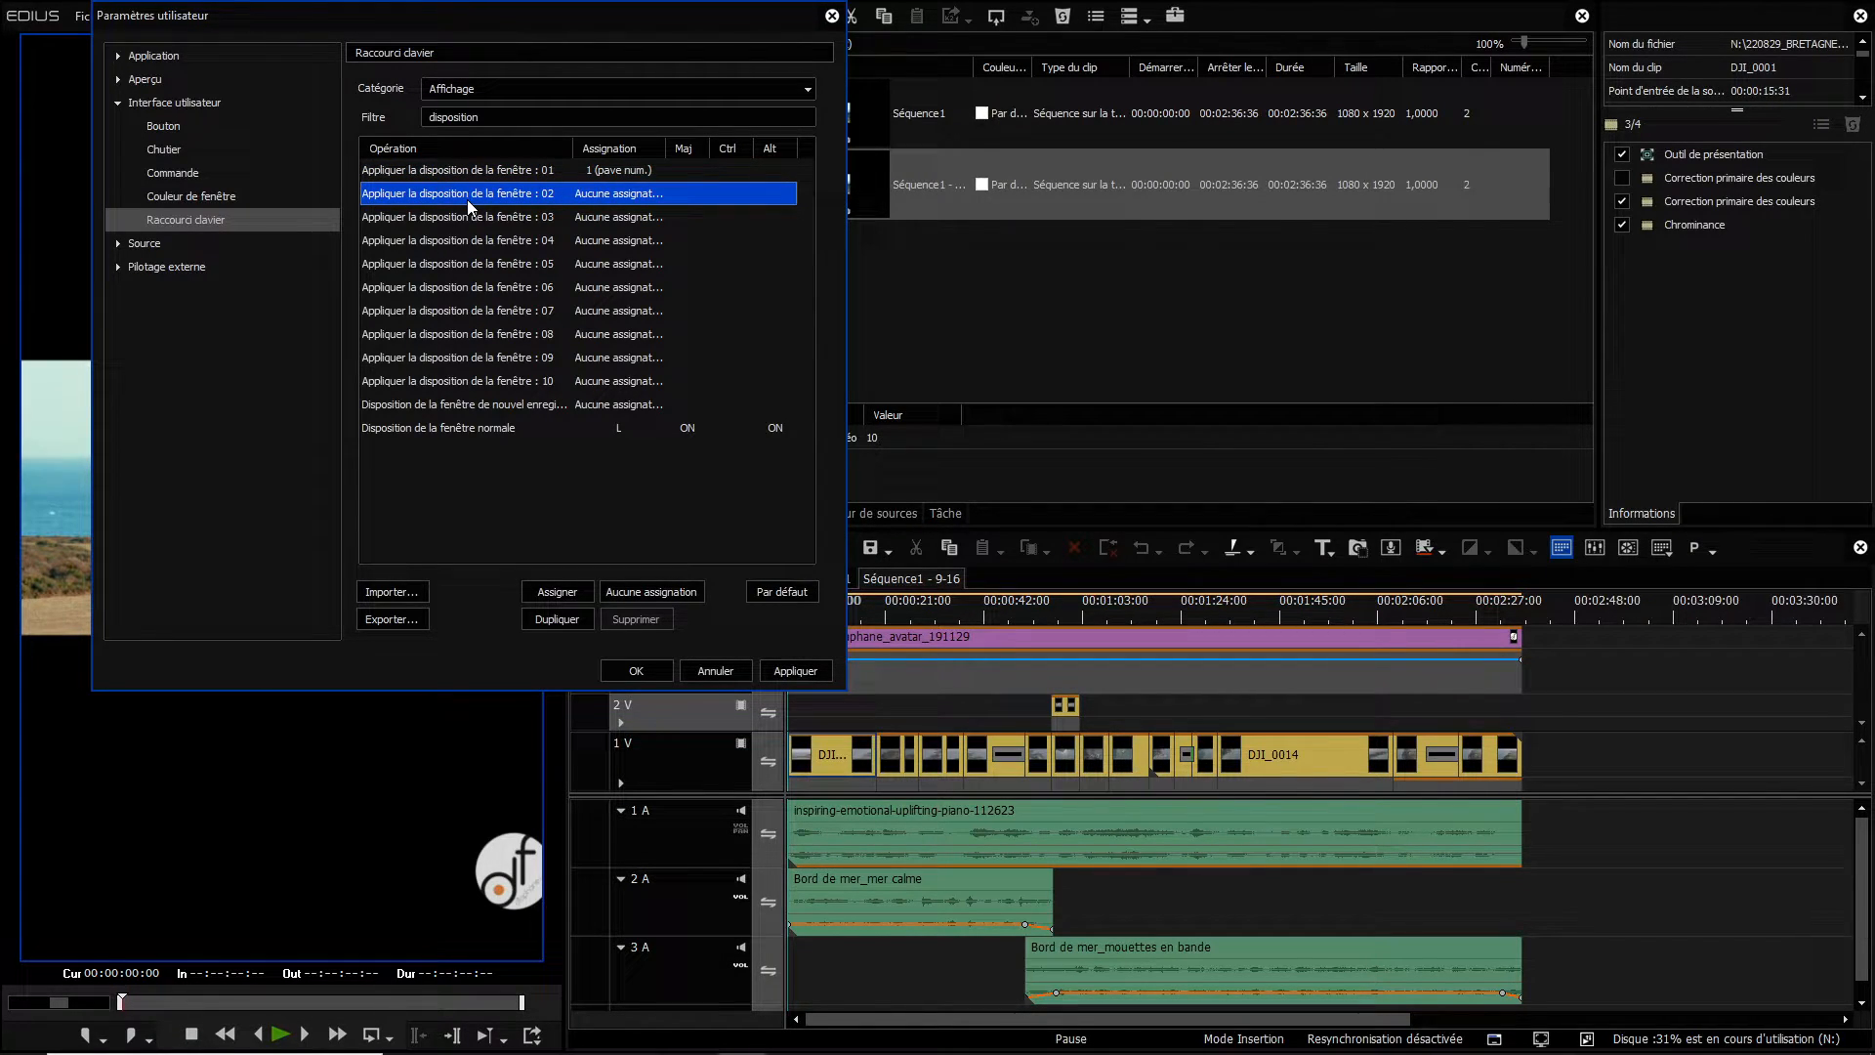
pyautogui.doubleClick(467, 199)
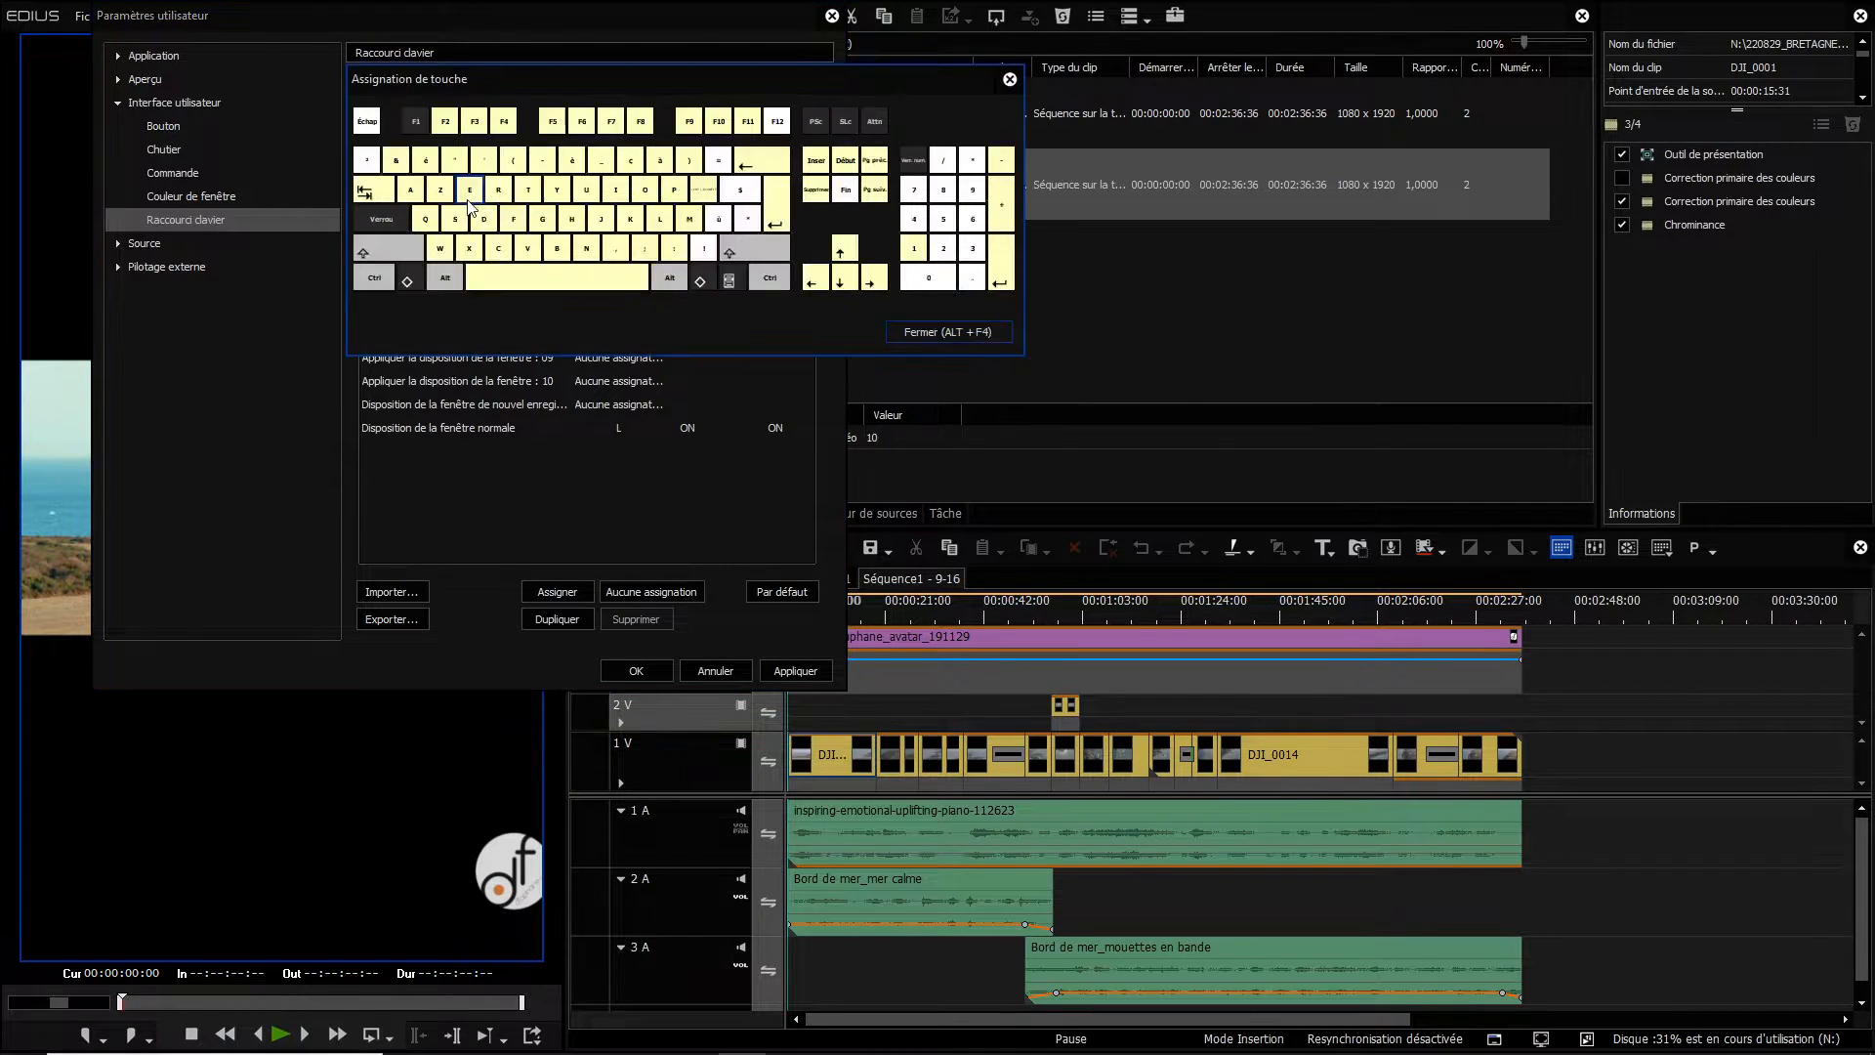
pyautogui.click(938, 252)
pyautogui.click(941, 332)
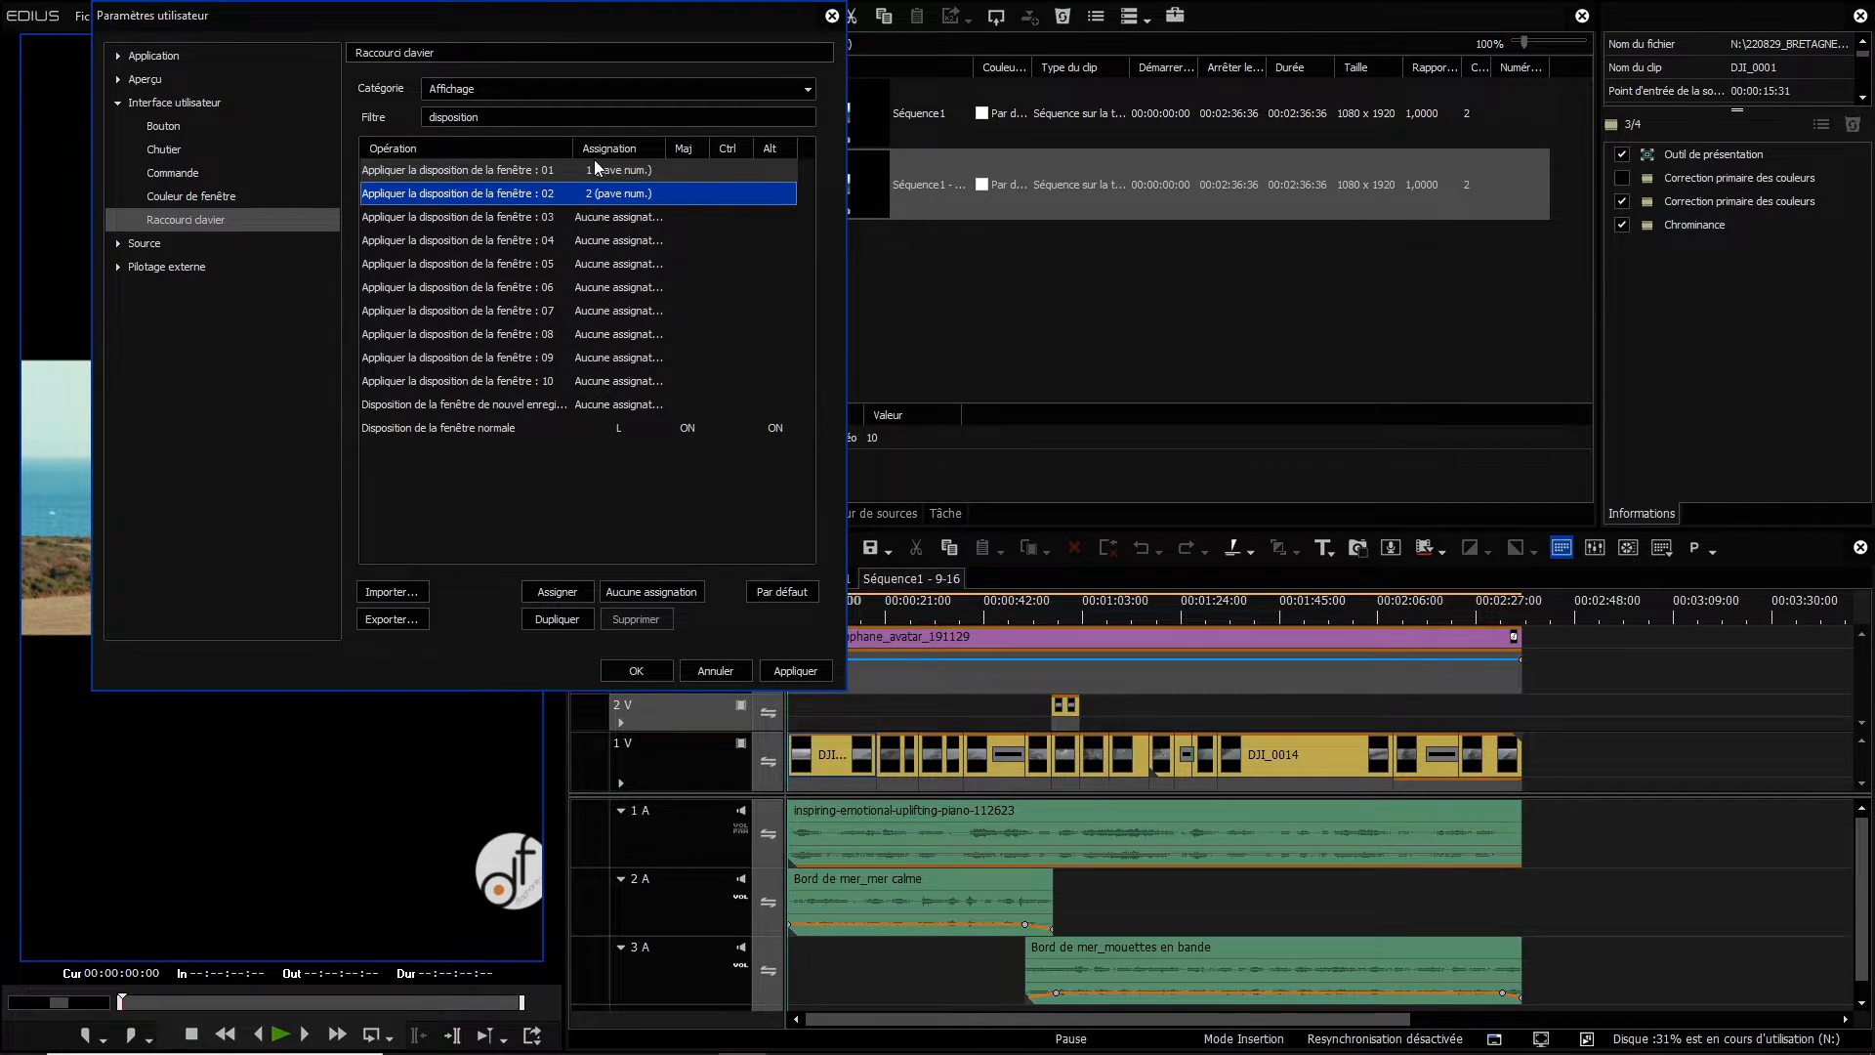
pyautogui.click(794, 668)
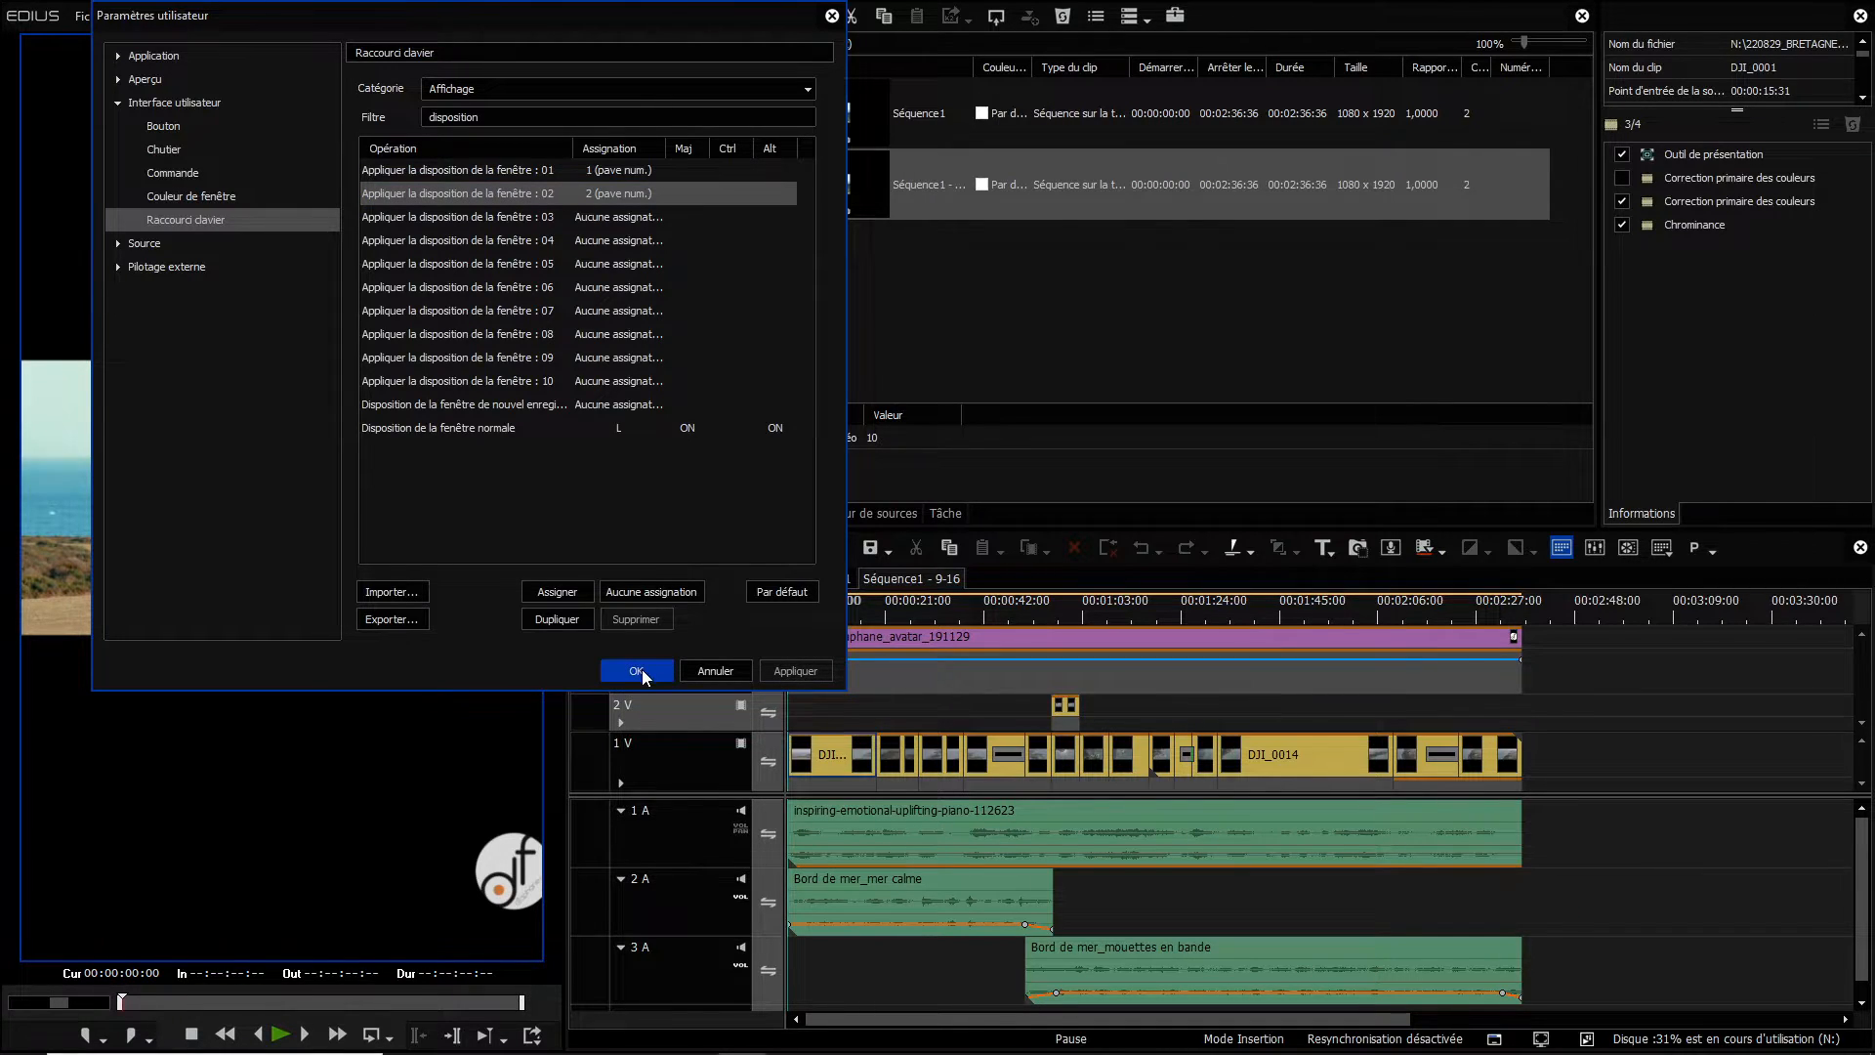
pyautogui.click(642, 670)
# Test the saved layouts by switching to the classic 16:9 arrangement and back to the vertical one.
pyautogui.click(691, 402)
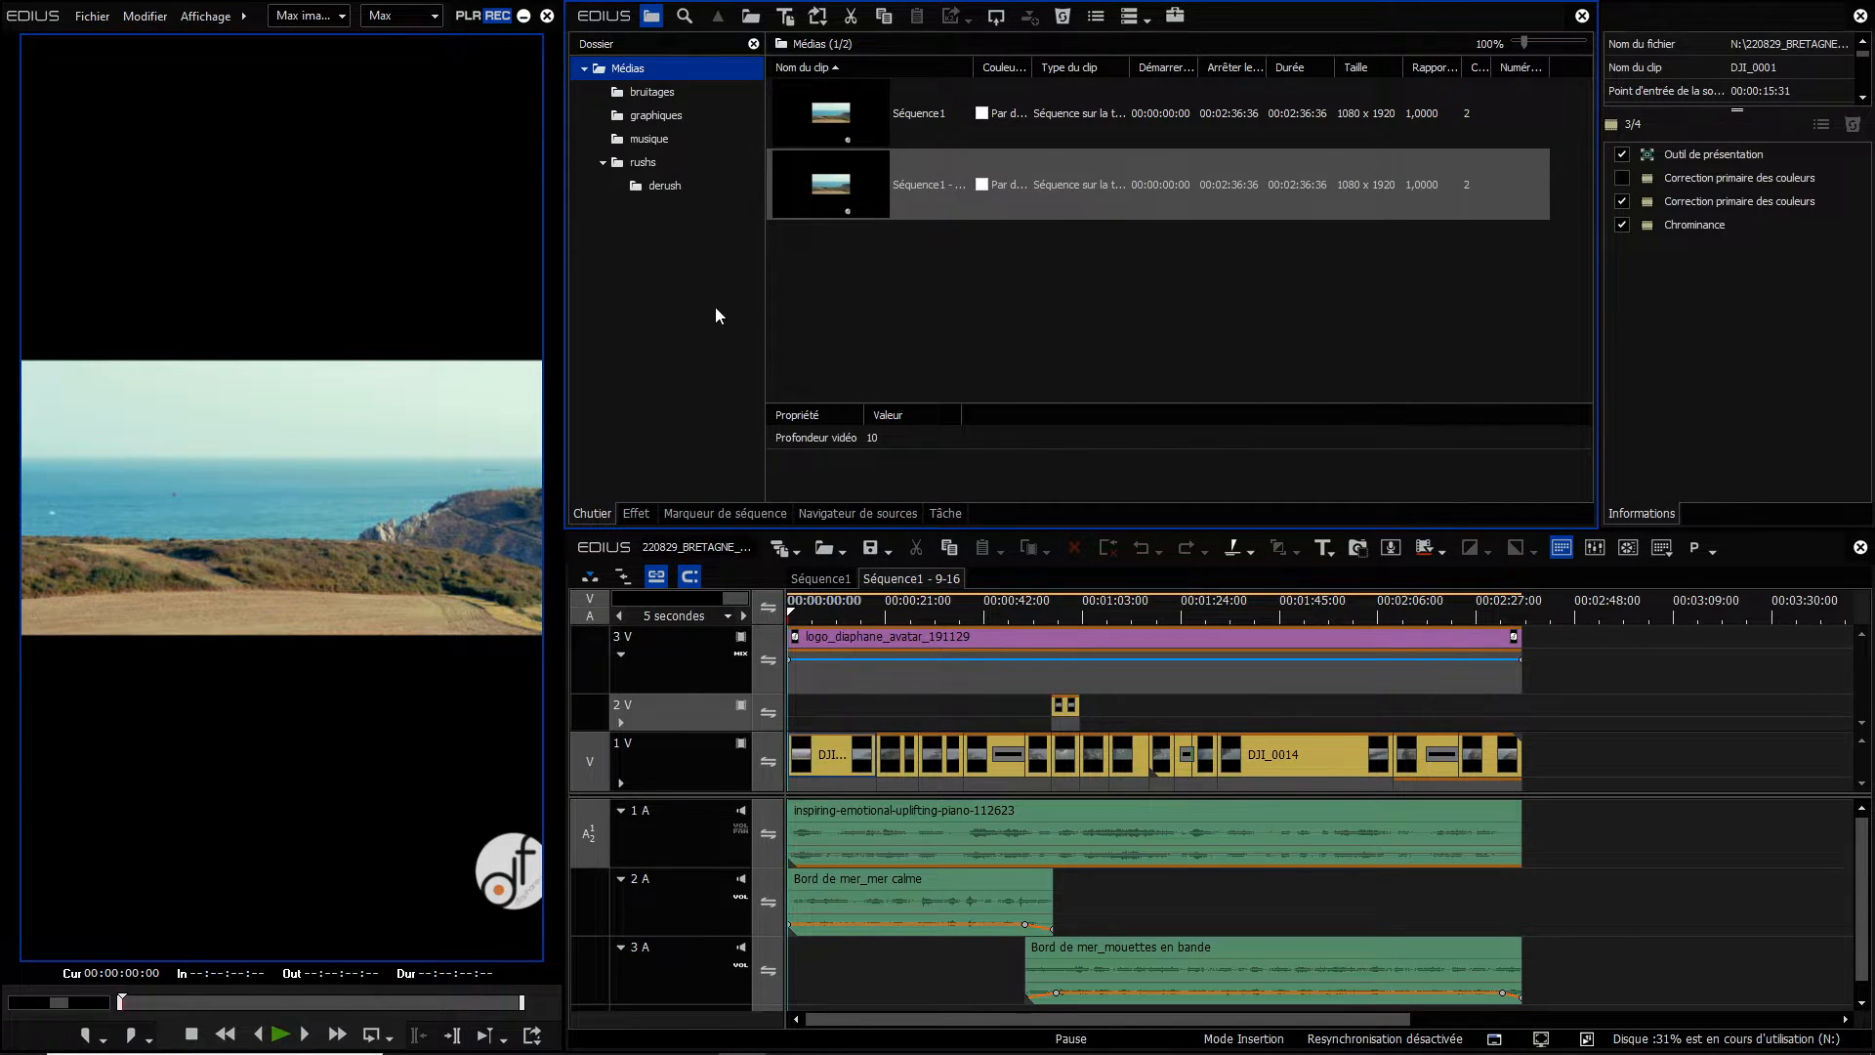
pyautogui.hotkey('alt', 'shift', 'l')
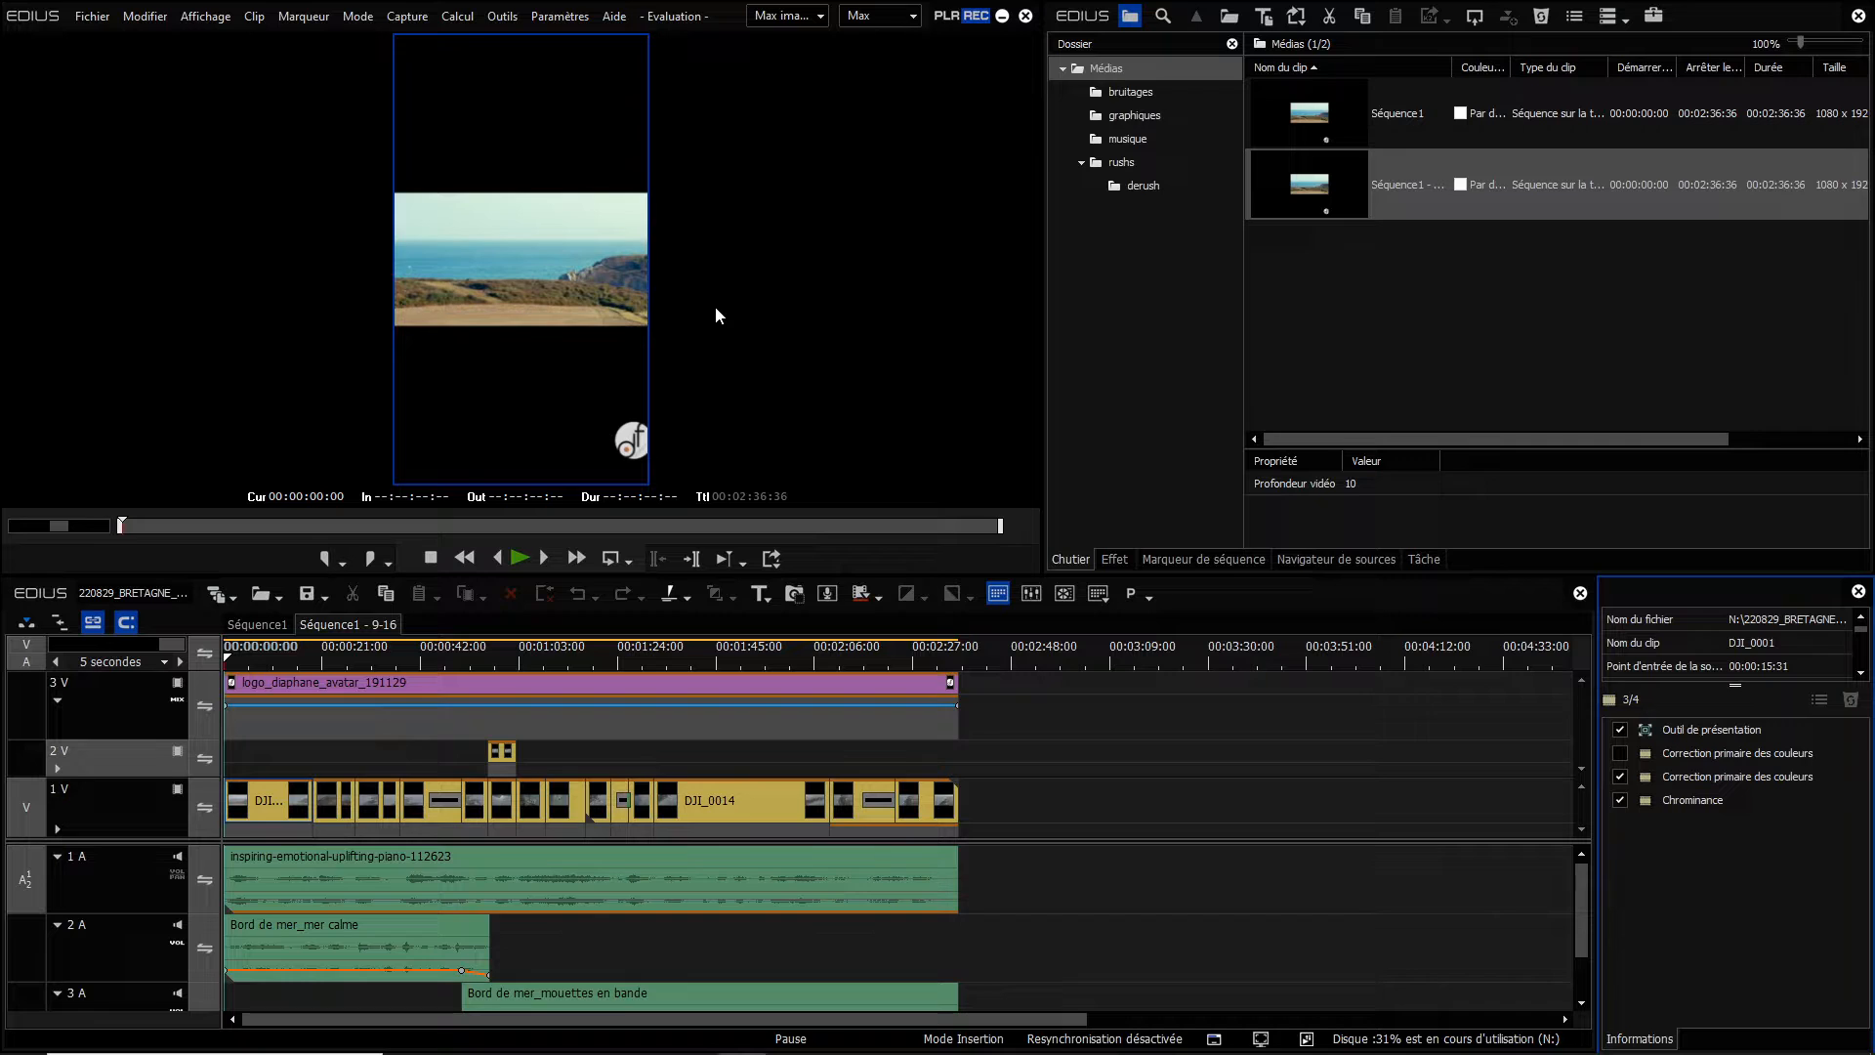
pyautogui.hotkey('alt', 'shift', 'l')
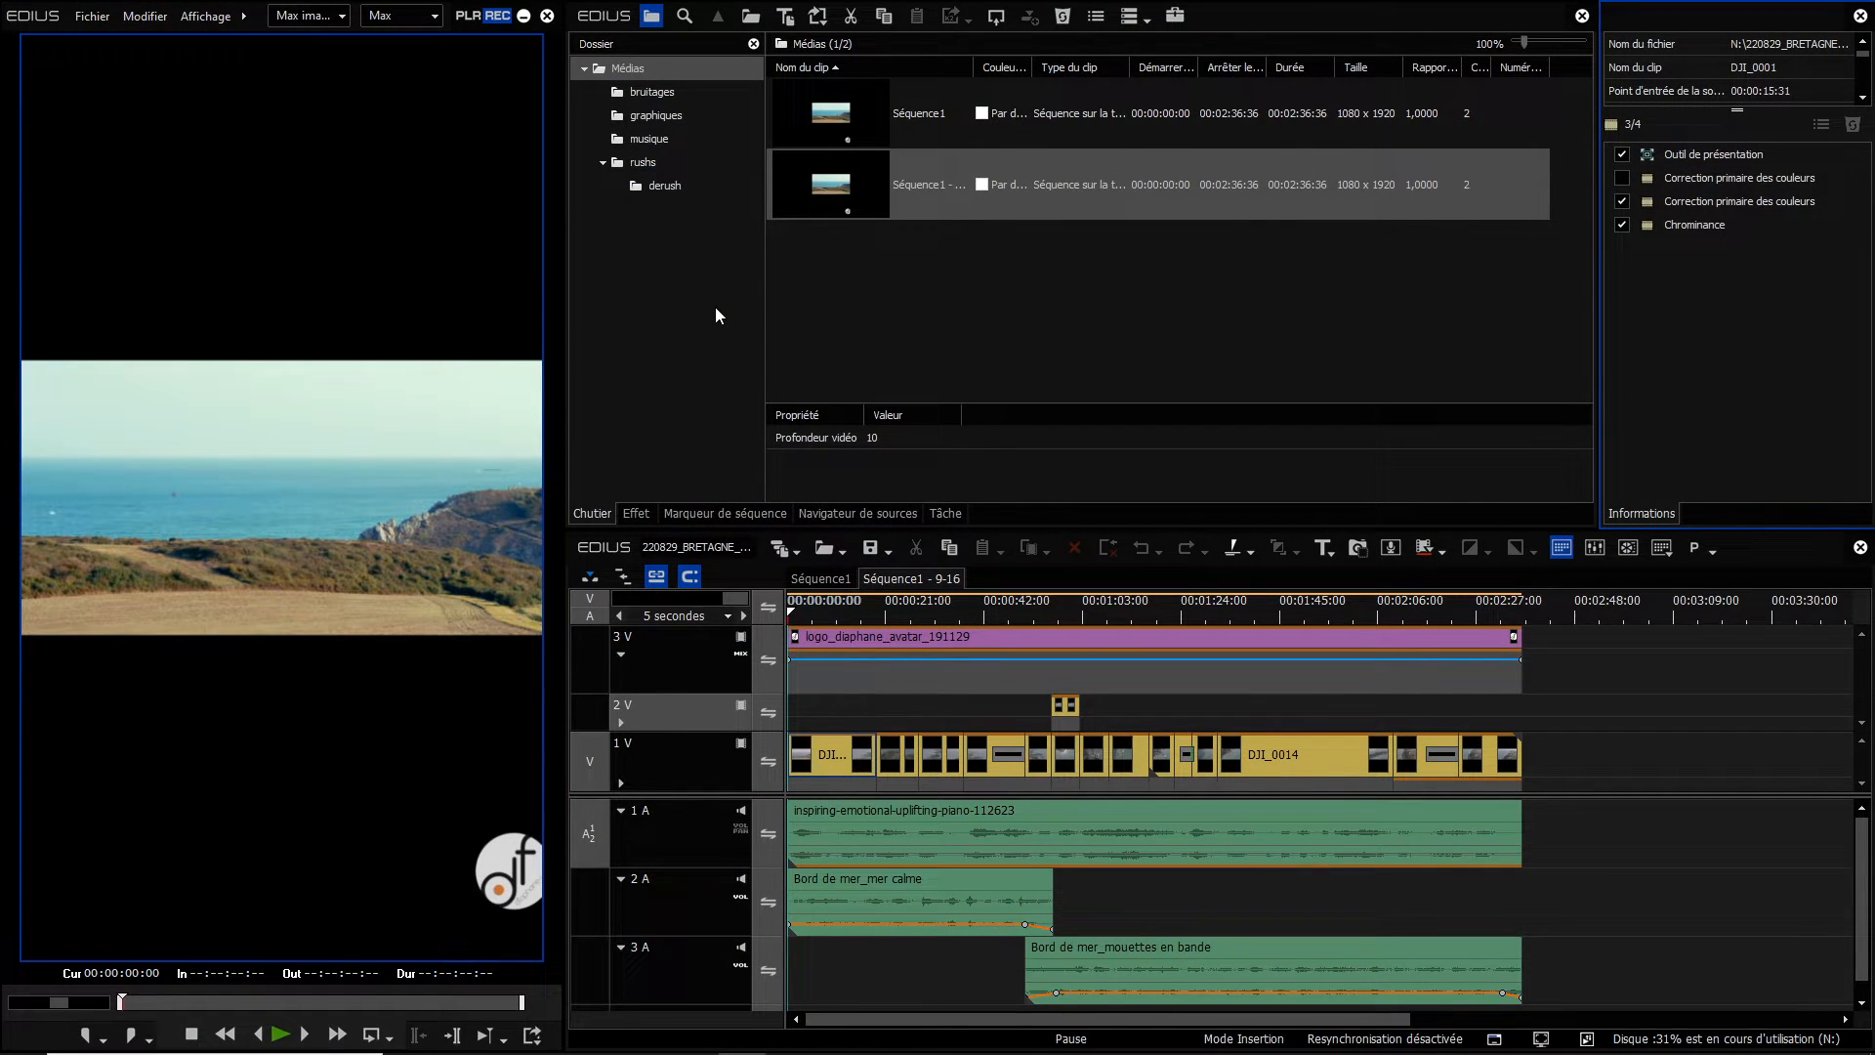
# Move the logo_diaphane_avatar_191129 clip to the frame's upper-right corner, at about X 40.5 % and Y -44.7 %.
pyautogui.click(838, 637)
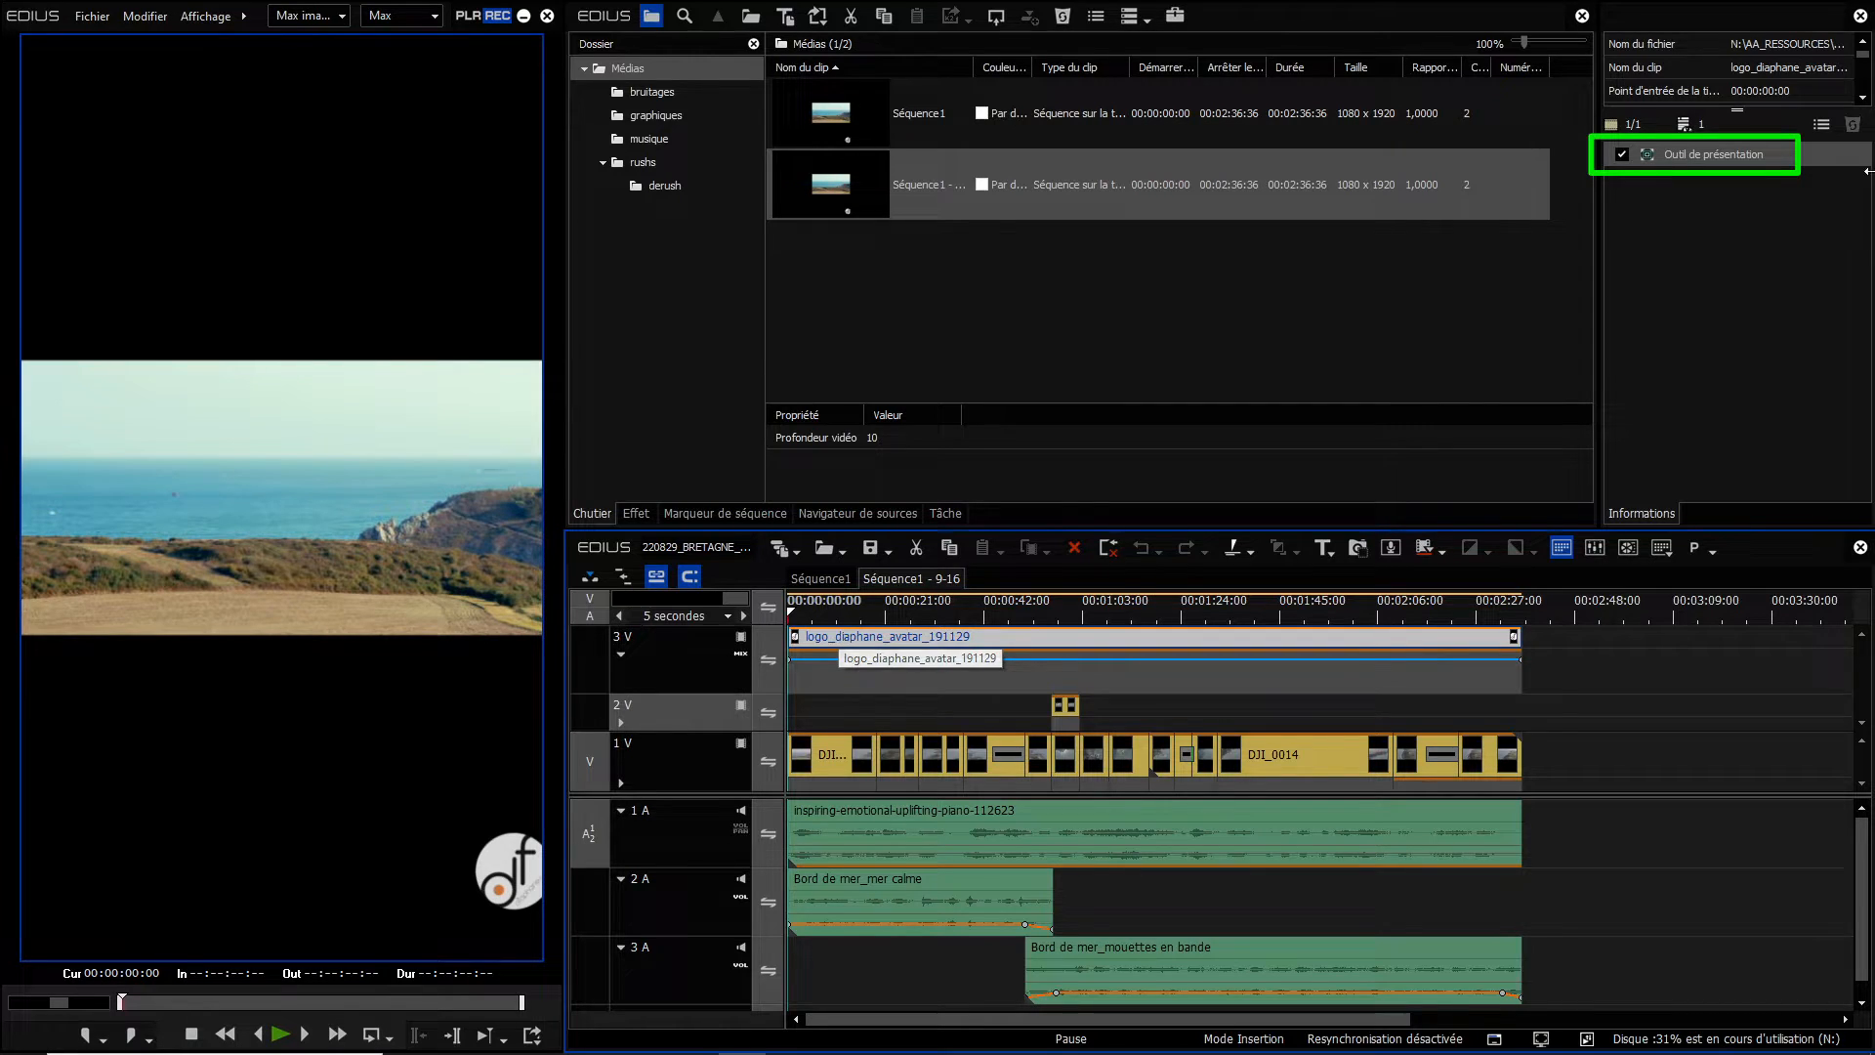
pyautogui.click(1702, 155)
pyautogui.doubleClick(1701, 154)
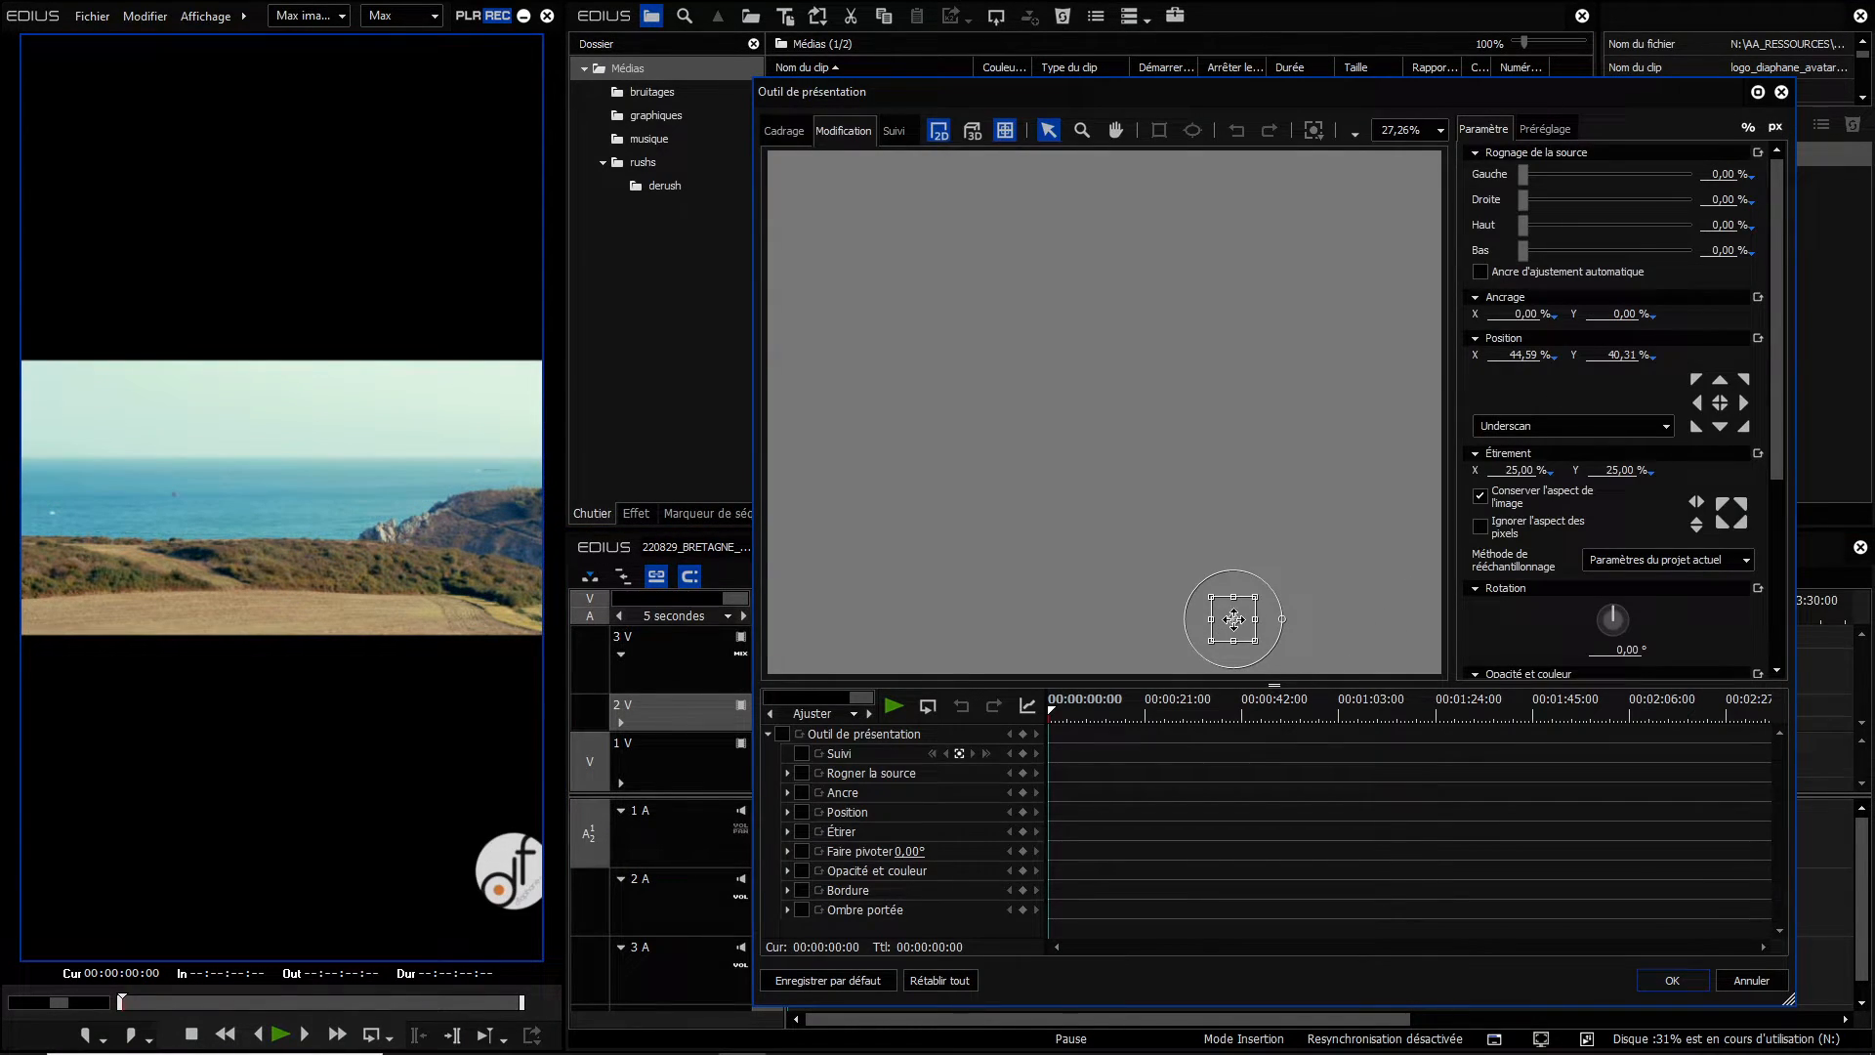
pyautogui.moveTo(1234, 618); pyautogui.dragTo(1222, 185)
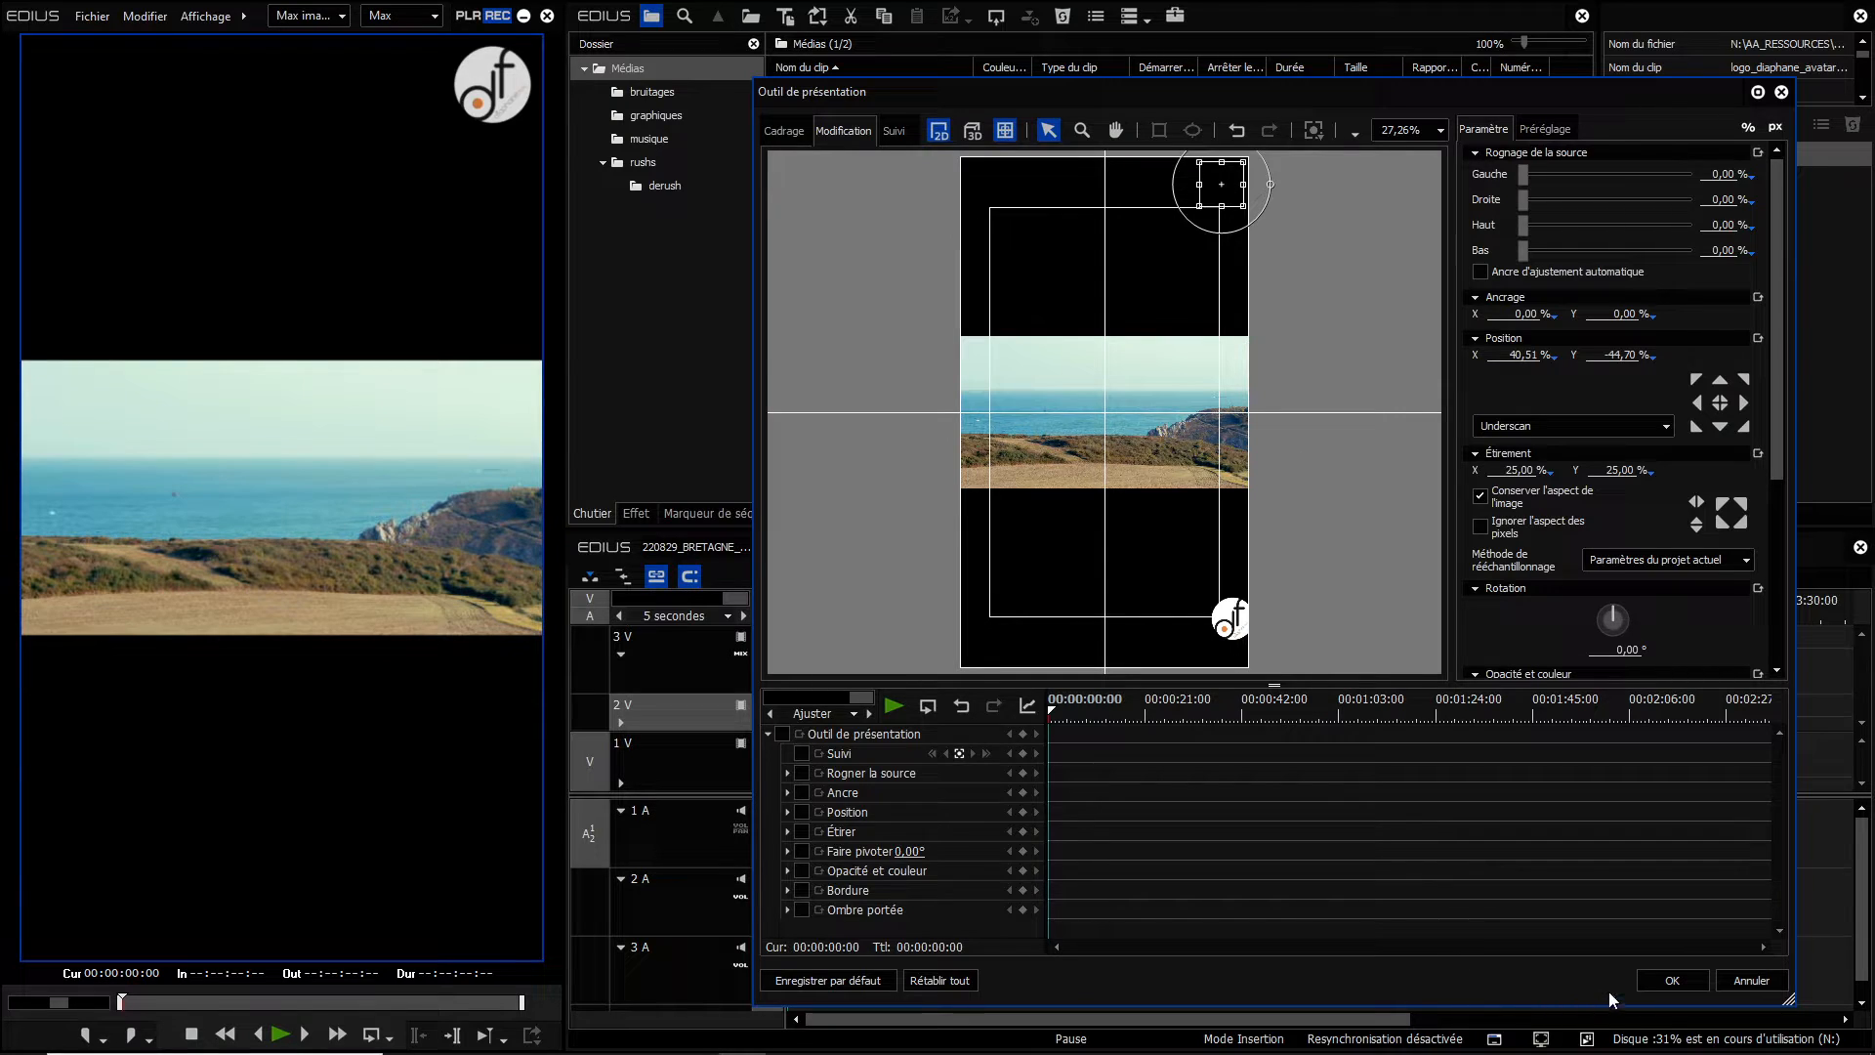
pyautogui.click(1655, 981)
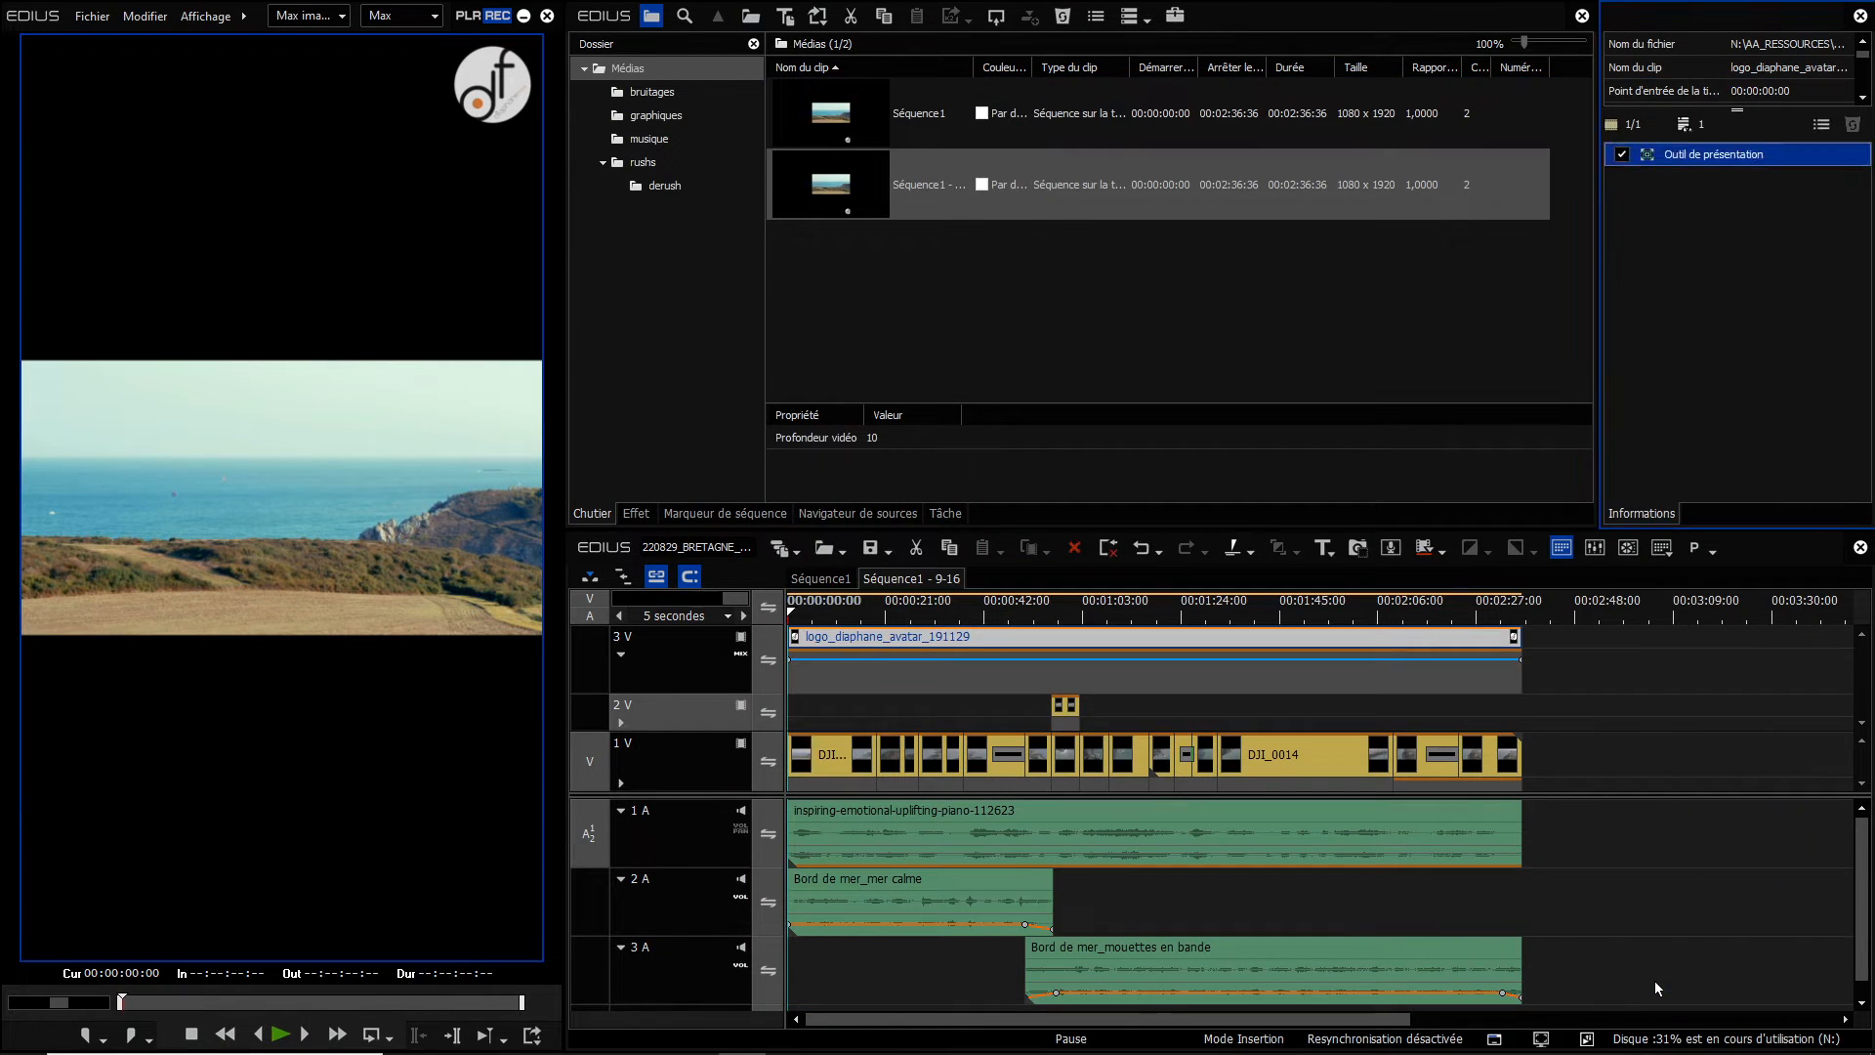
# Stretch the first clip on track 1 V, DJI_0001, to fill the full height of the vertical frame.
pyautogui.click(828, 645)
pyautogui.click(836, 777)
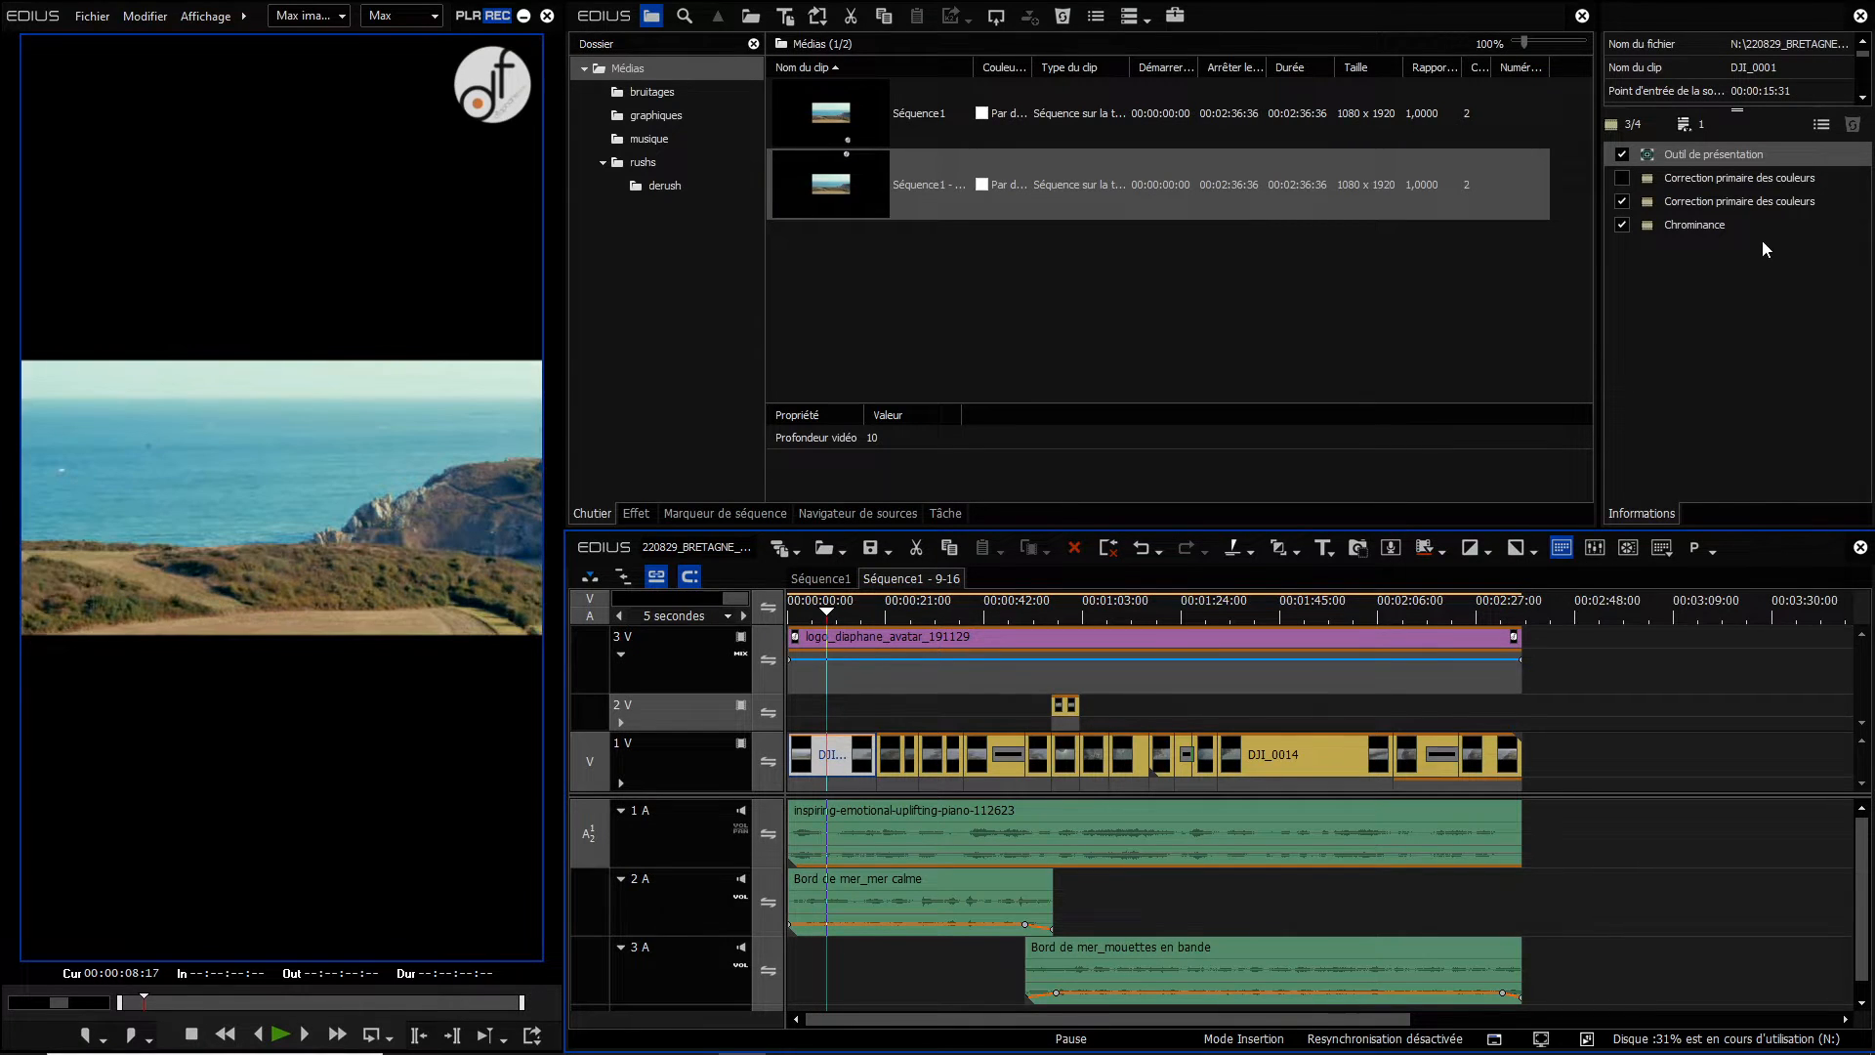
pyautogui.doubleClick(1729, 150)
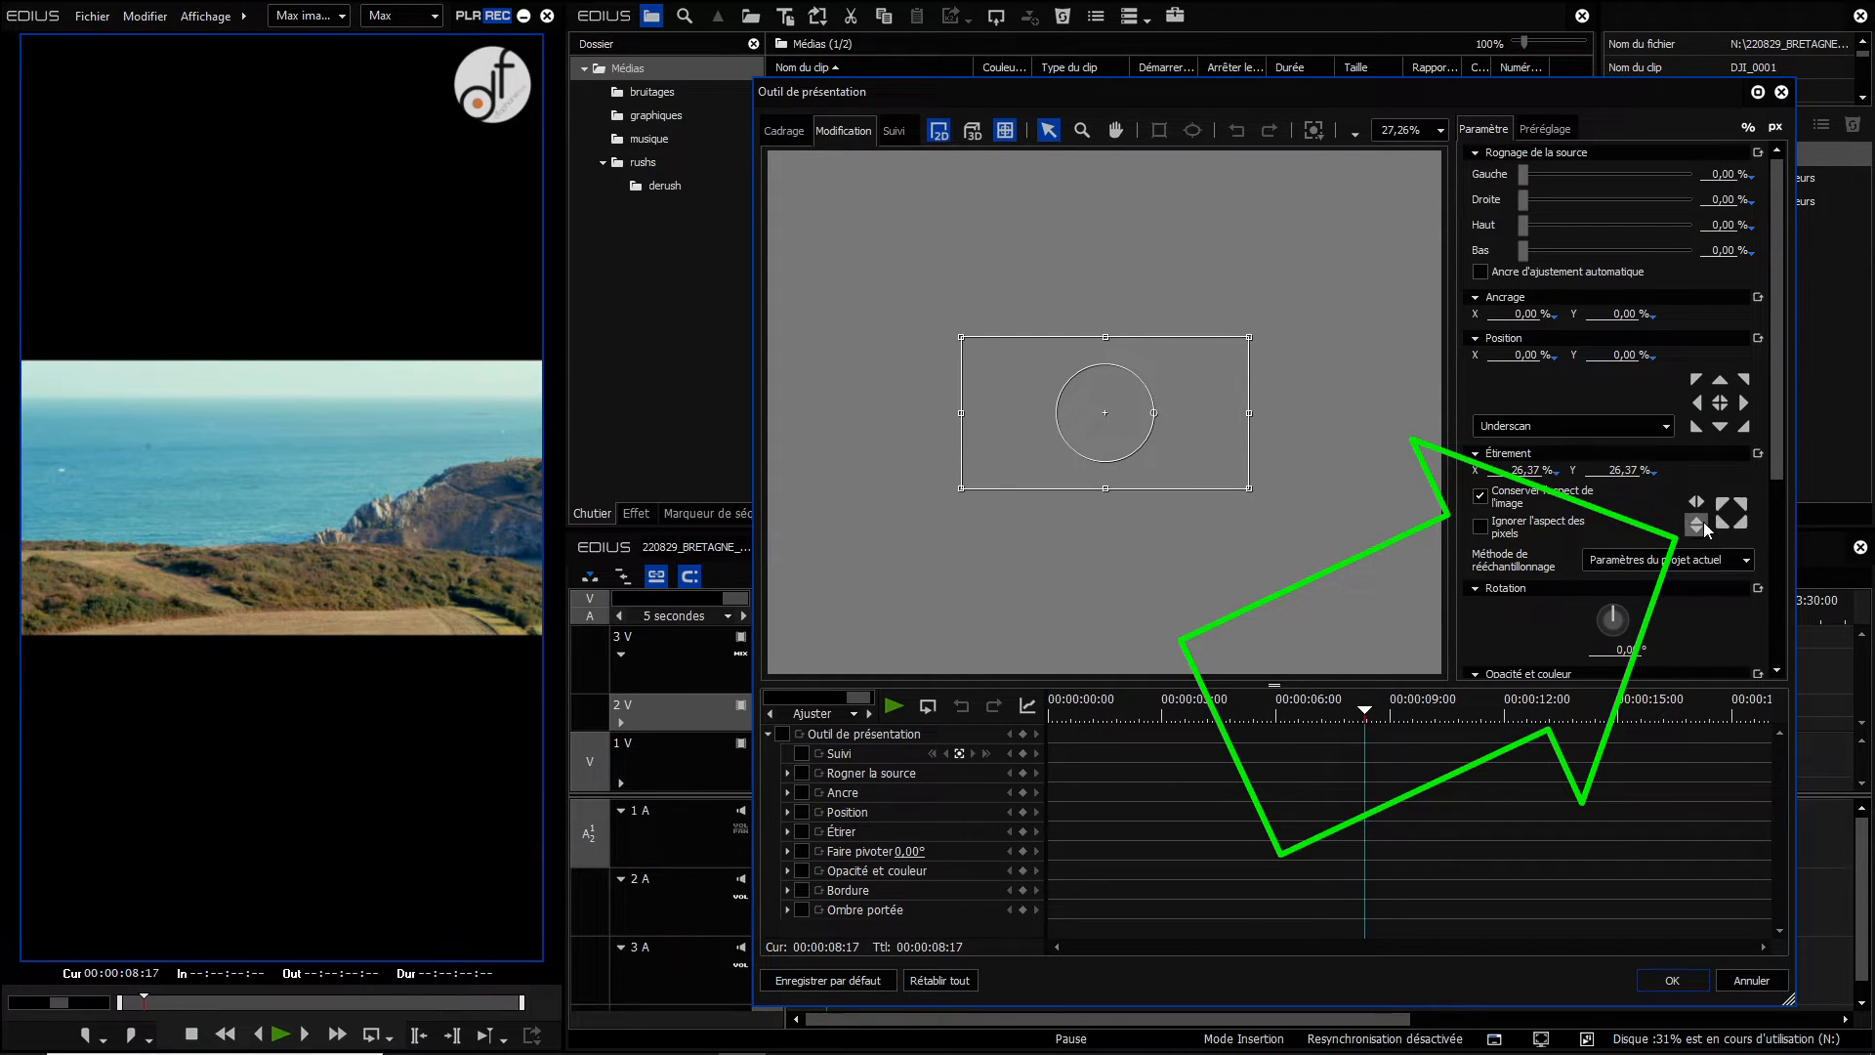
pyautogui.click(1698, 527)
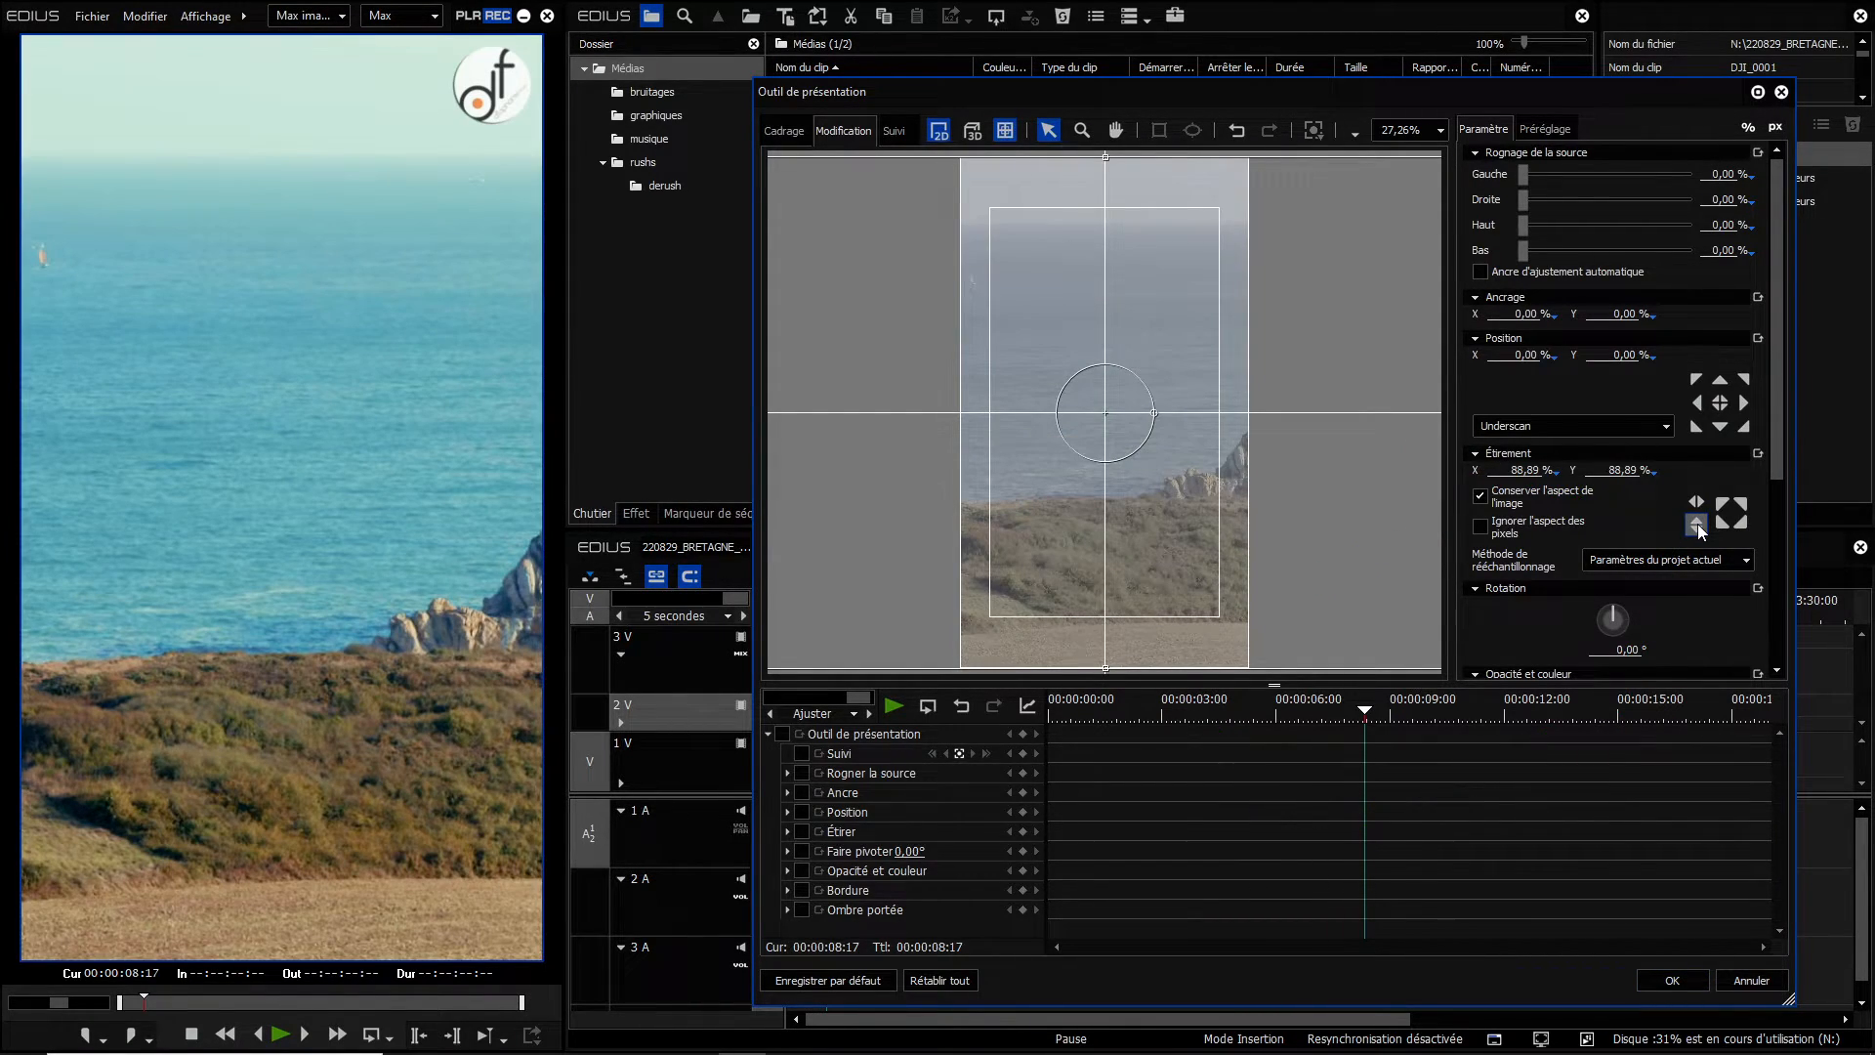
# Shift the DJI_0001 image horizontally to an X position of -51.80 % and apply the layout.
pyautogui.click(1531, 355)
pyautogui.rightClick(1536, 360)
pyautogui.click(1499, 385)
pyautogui.moveTo(1531, 360); pyautogui.dragTo(1531, 877)
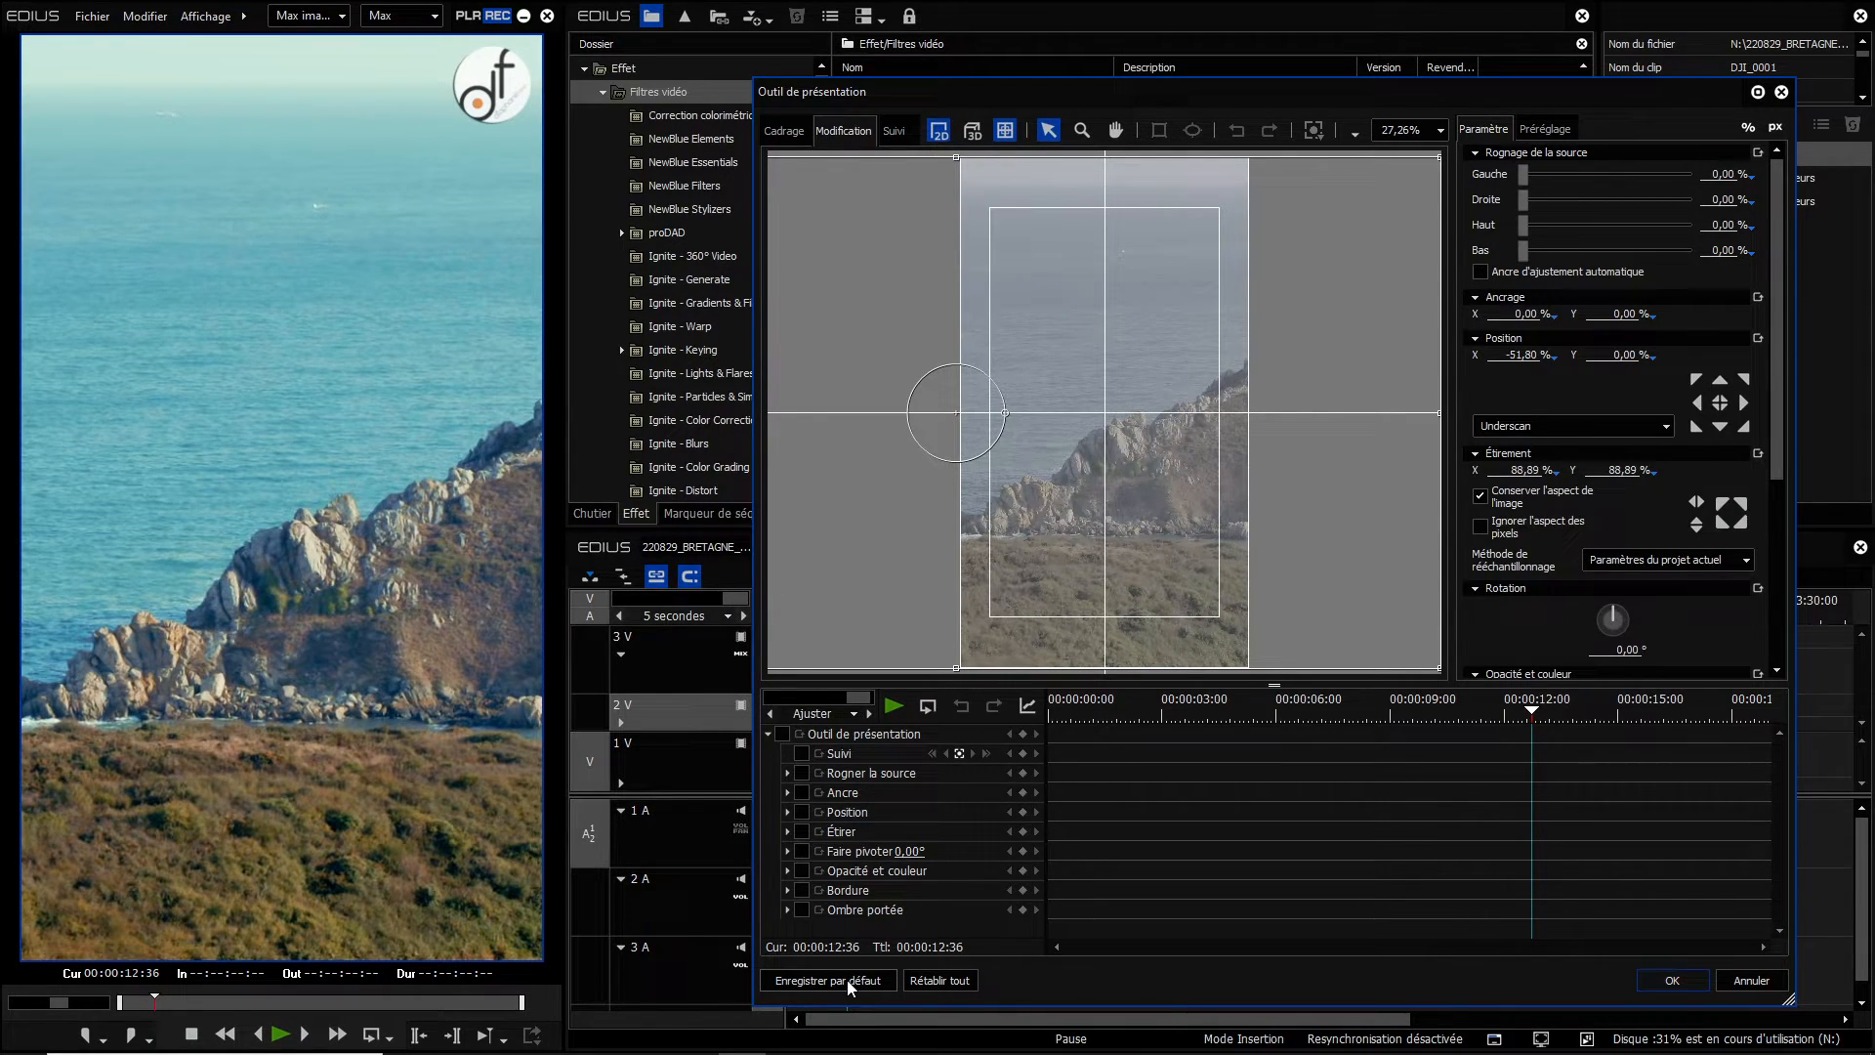
pyautogui.click(1672, 981)
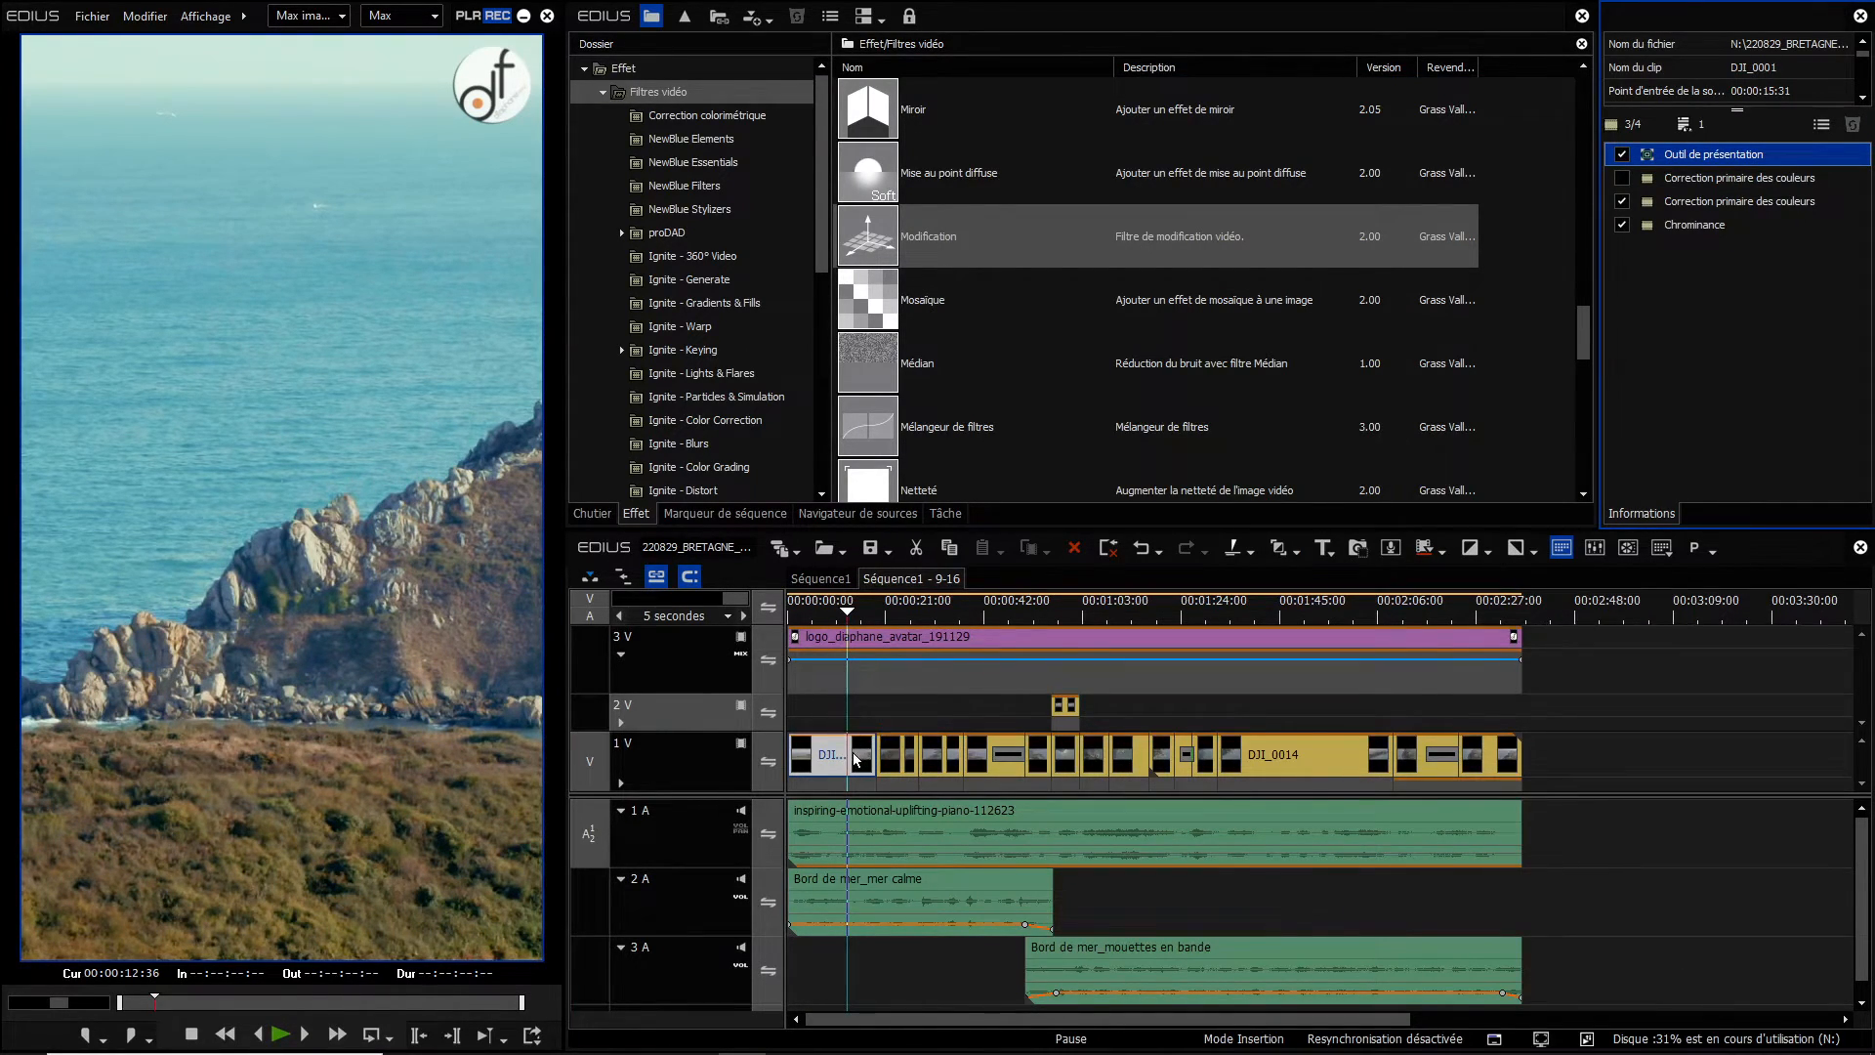
# Copy DJI_0001's Outil de présentation settings to the group of clips directly following it on track 1 V.
pyautogui.moveTo(897, 719); pyautogui.dragTo(1039, 785)
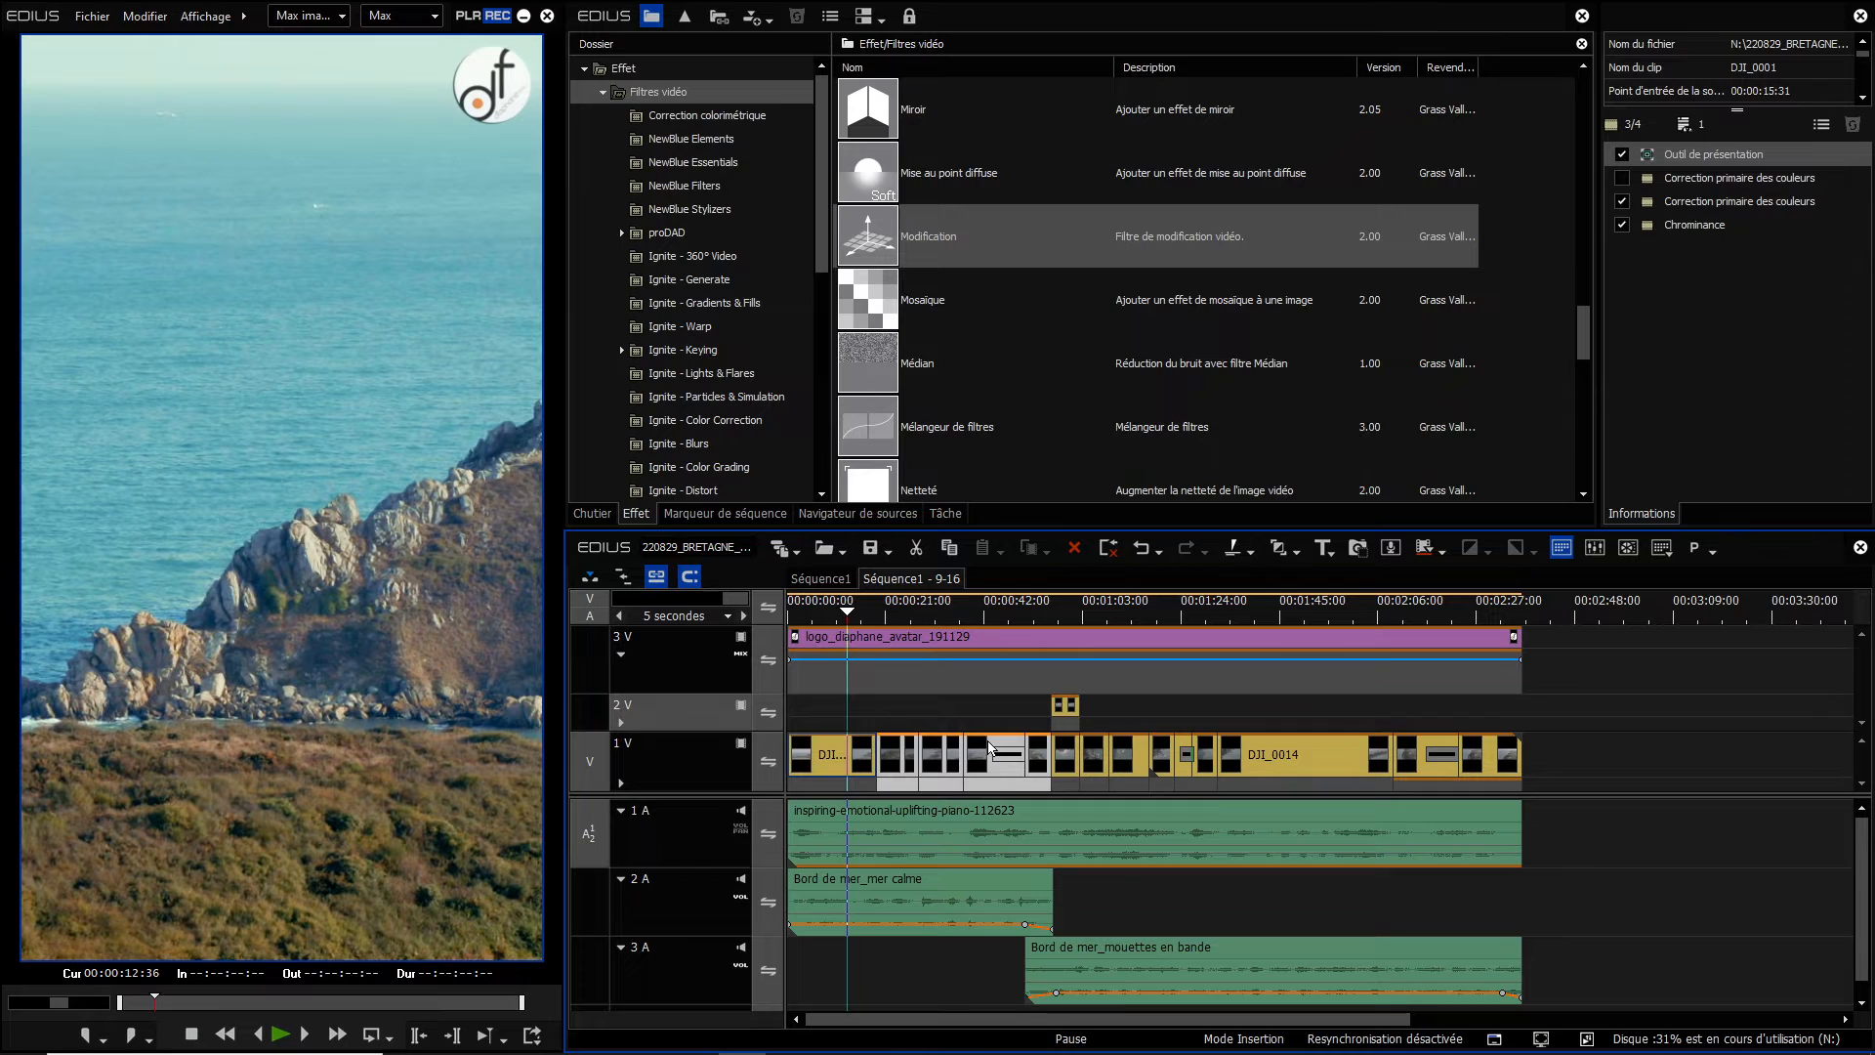
pyautogui.moveTo(1726, 163); pyautogui.dragTo(983, 764)
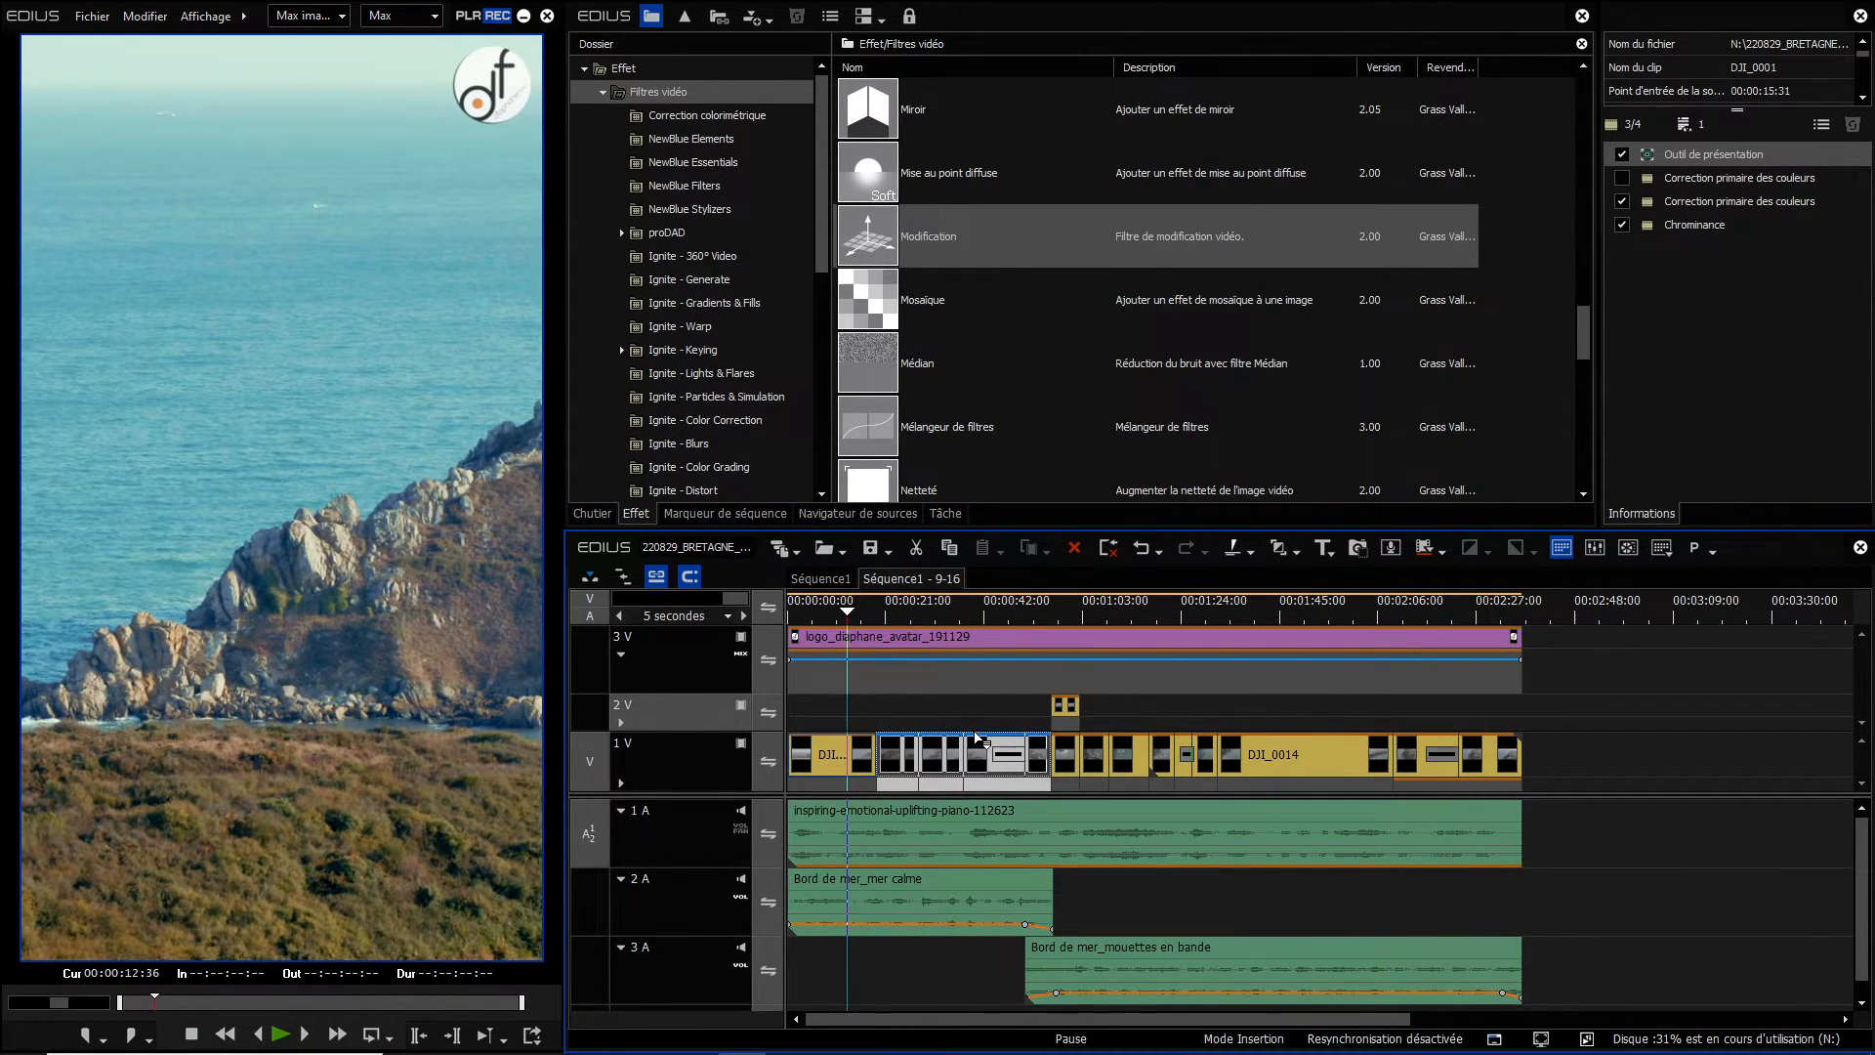
# Check the layout copied to the clips after DJI_0001 on track 1 V by displaying the frame at 00:00:43:38.
pyautogui.click(978, 739)
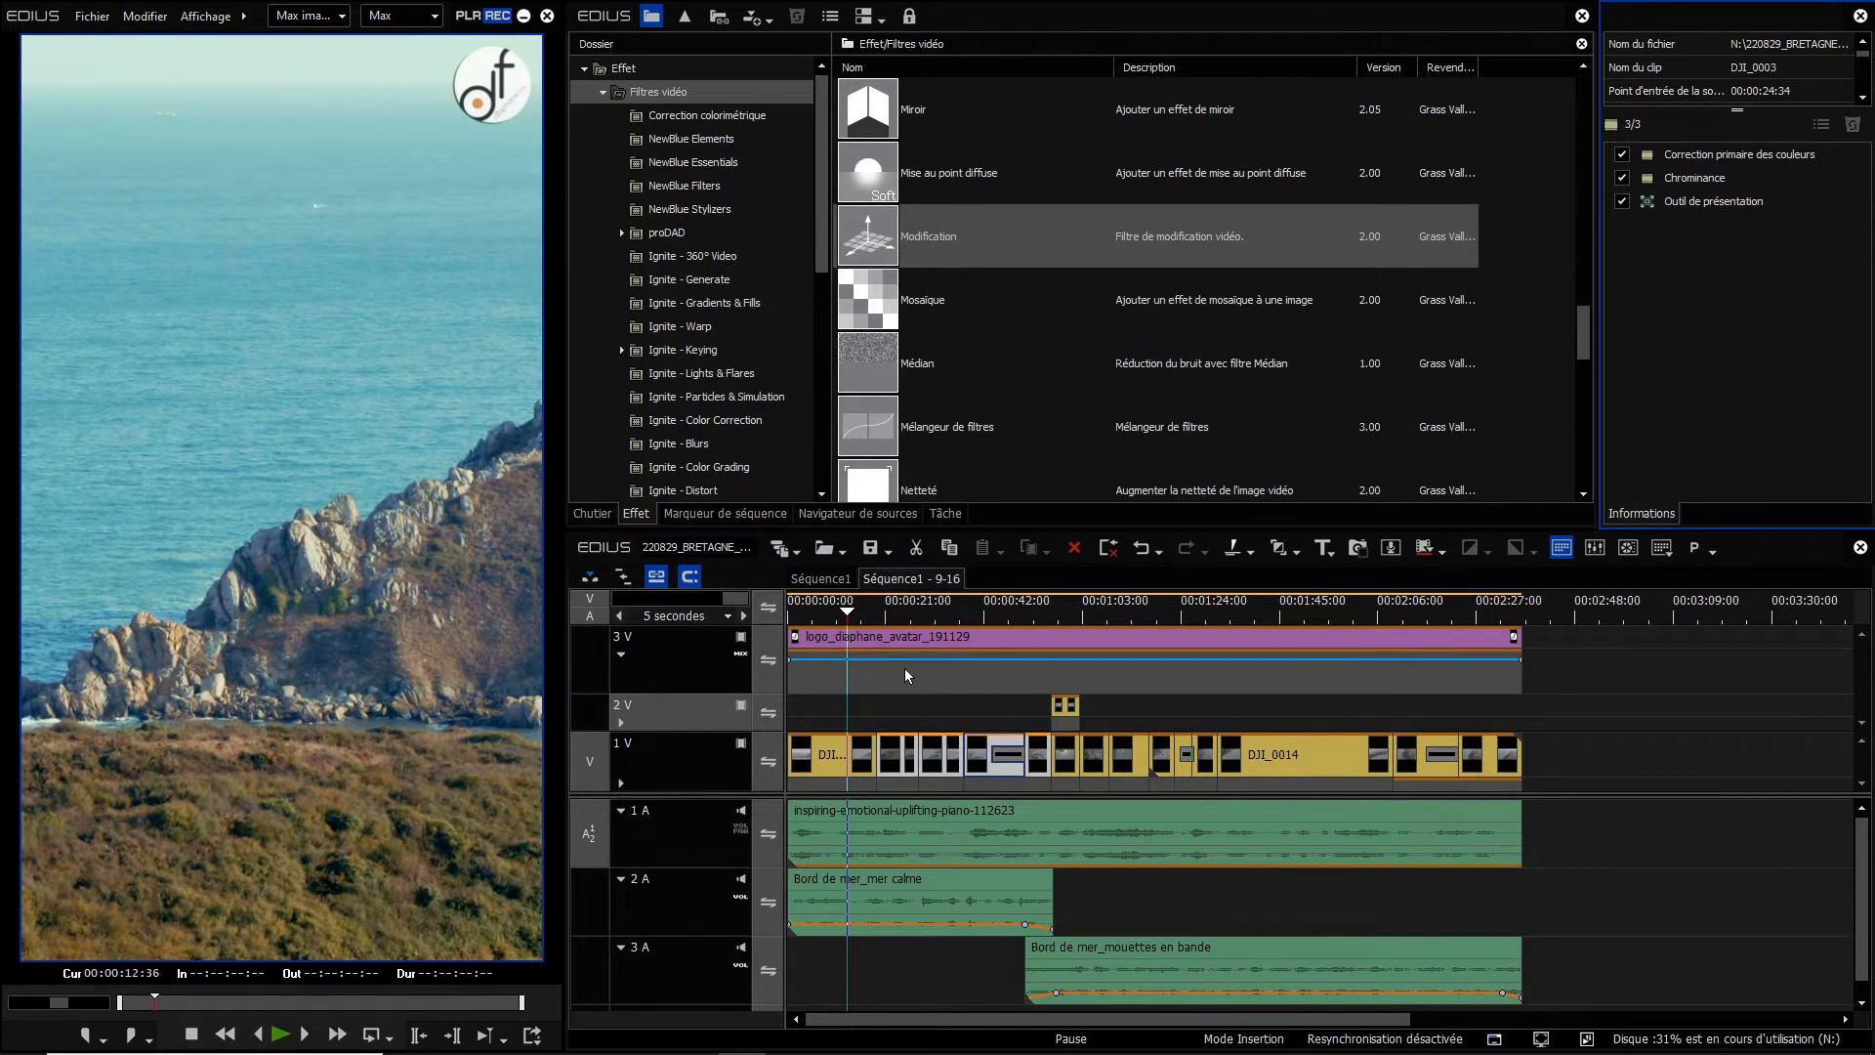
pyautogui.click(988, 613)
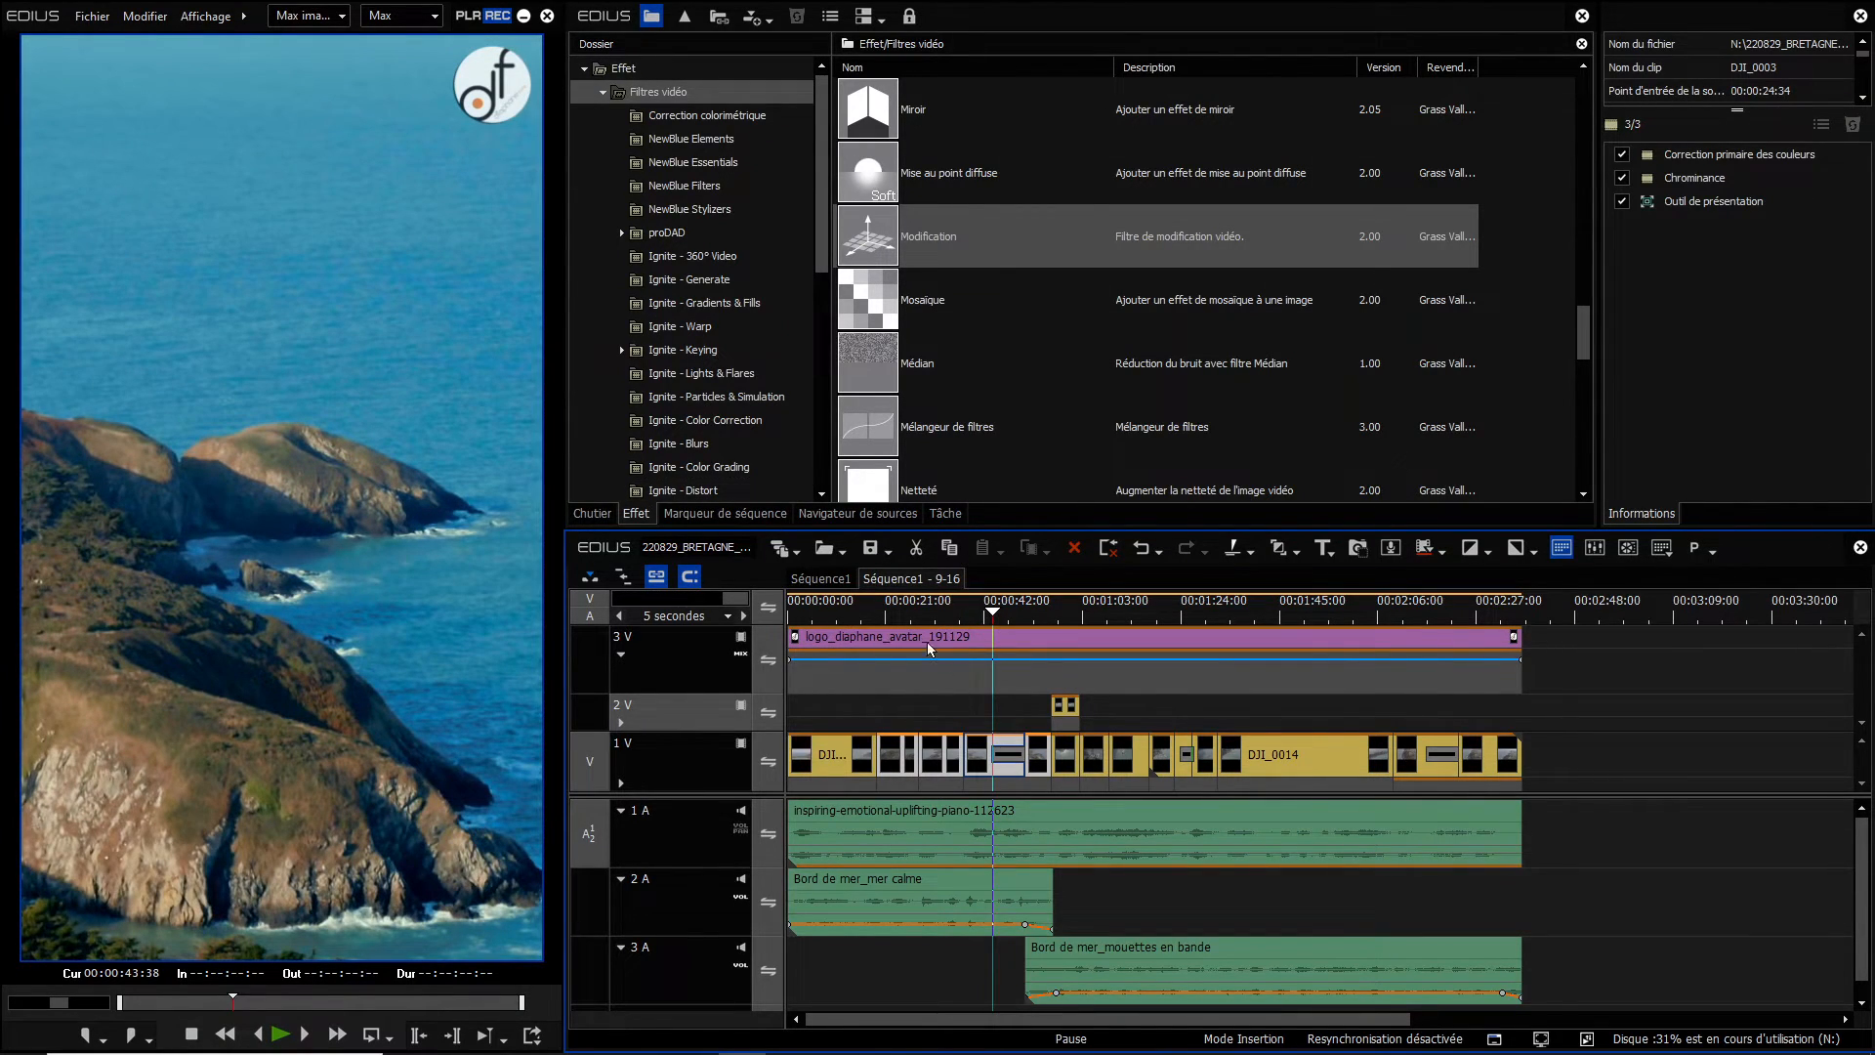
pyautogui.moveTo(945, 660)
# Start a new project preset in the system settings and load the current 1080 x 1920 project settings (Réglage actuel) into it.
pyautogui.click(246, 16)
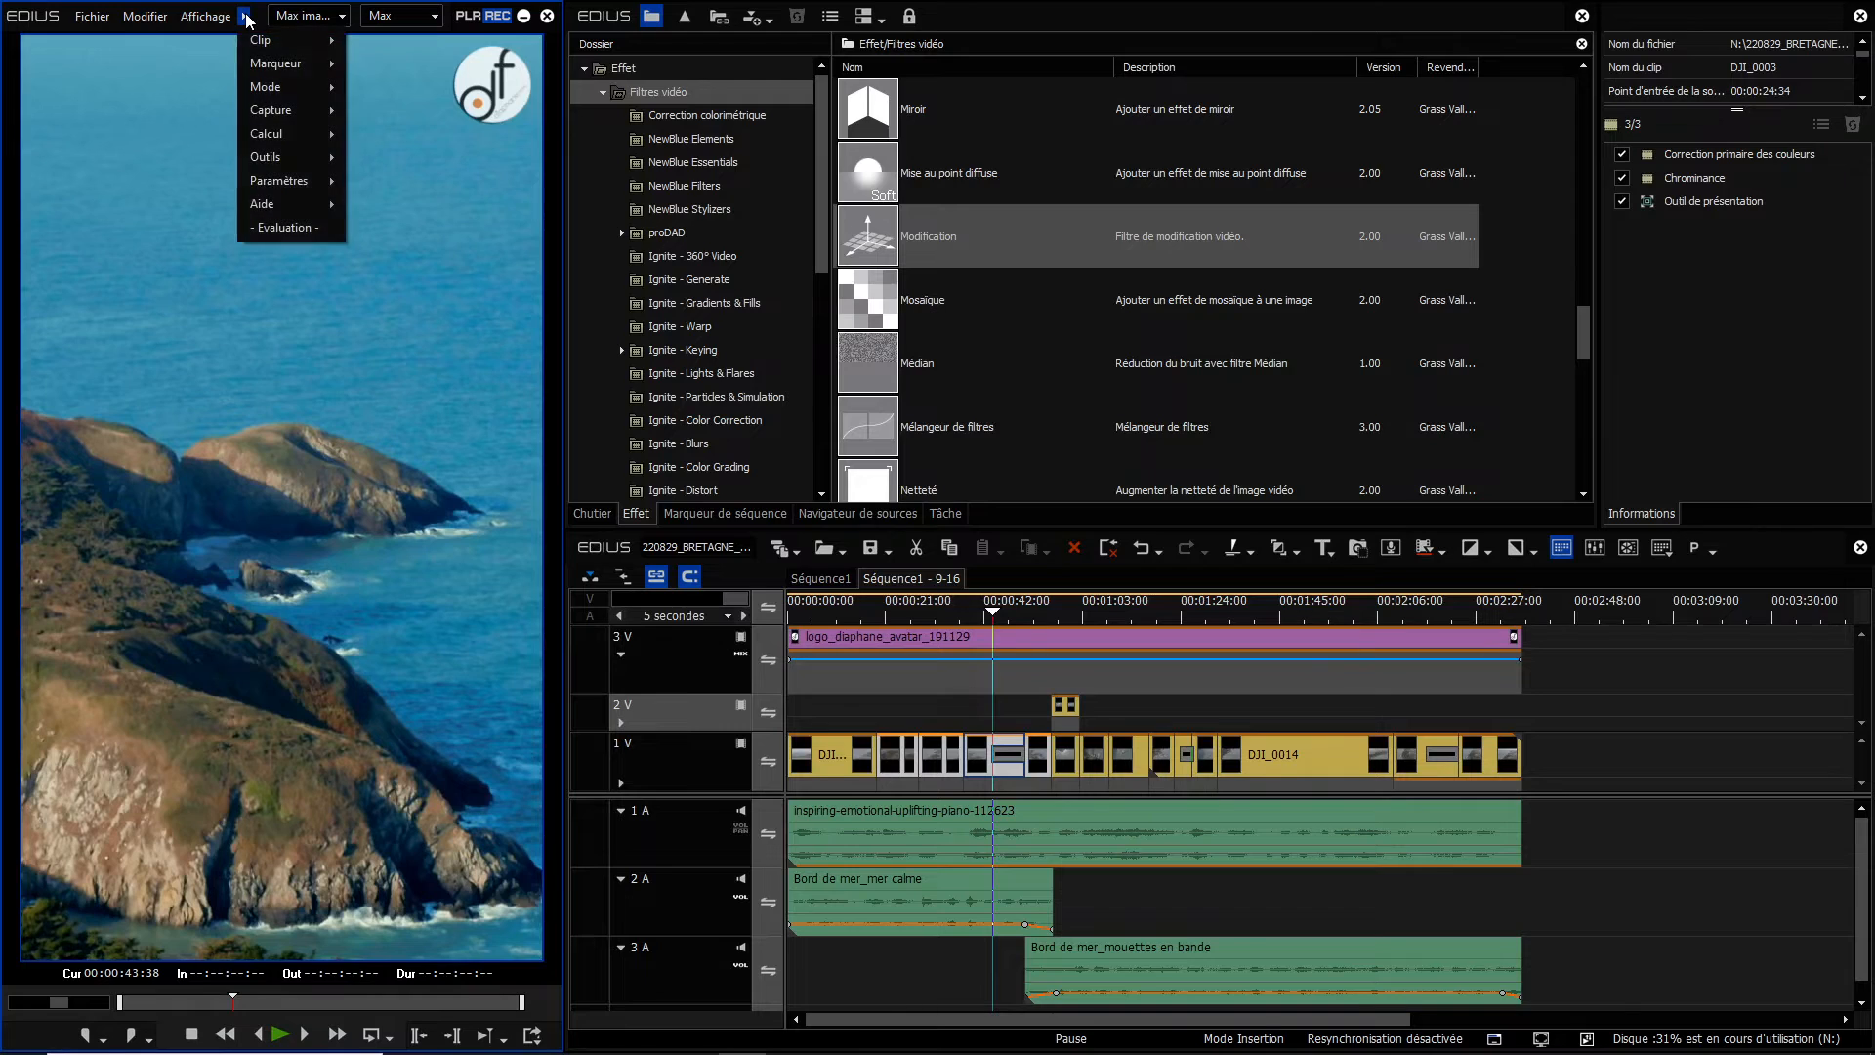
pyautogui.moveTo(283, 179)
pyautogui.click(354, 185)
pyautogui.click(182, 291)
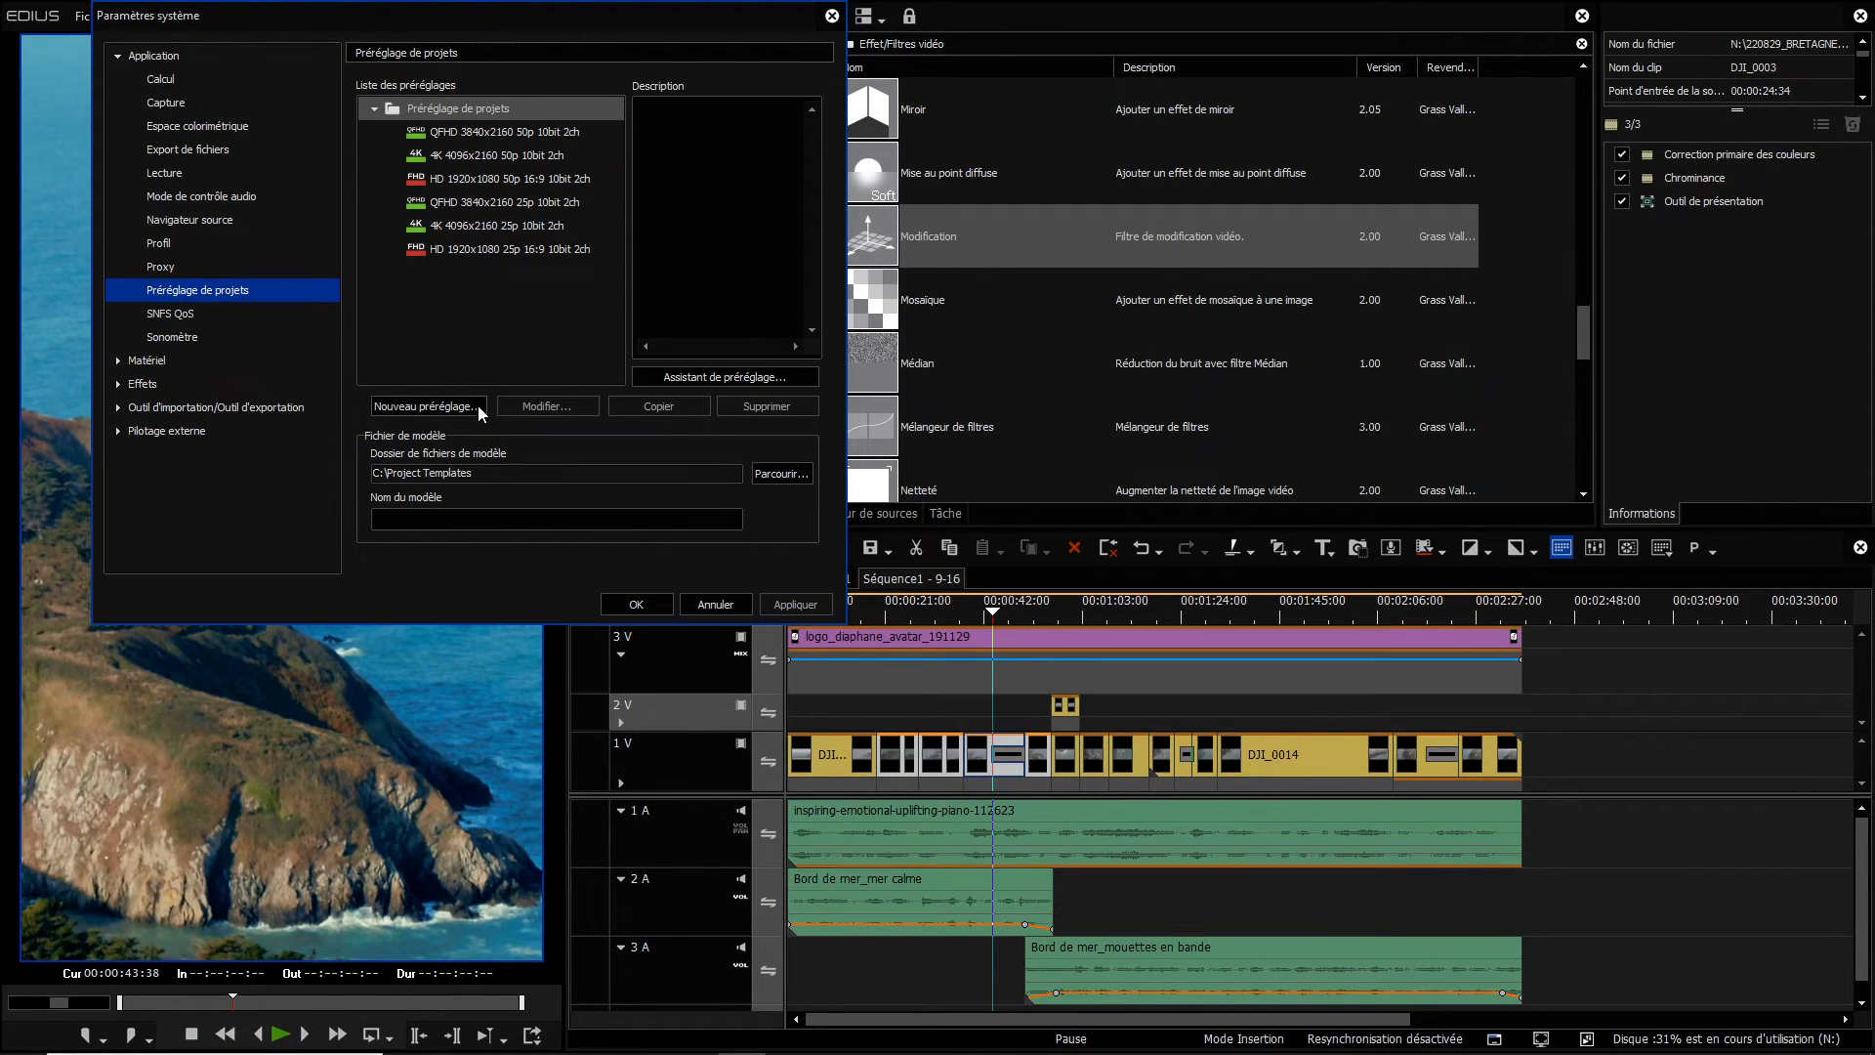
pyautogui.click(434, 412)
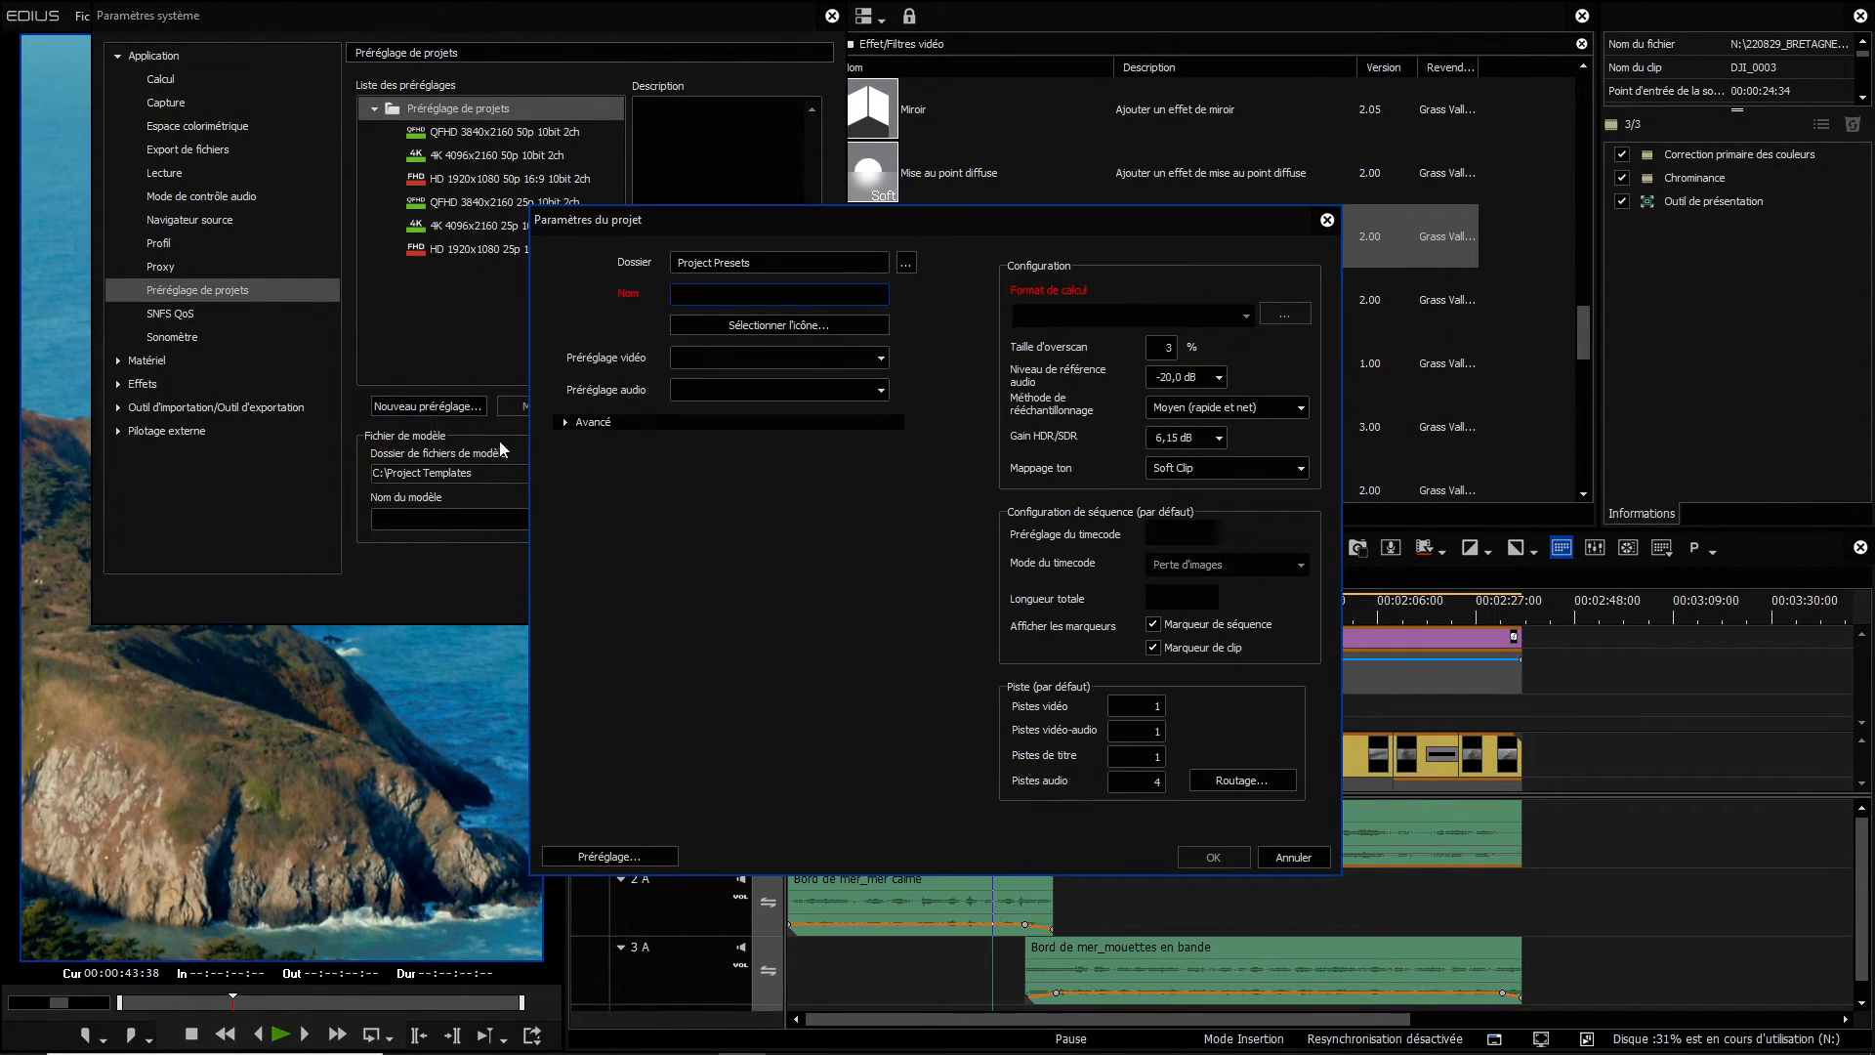
pyautogui.click(619, 857)
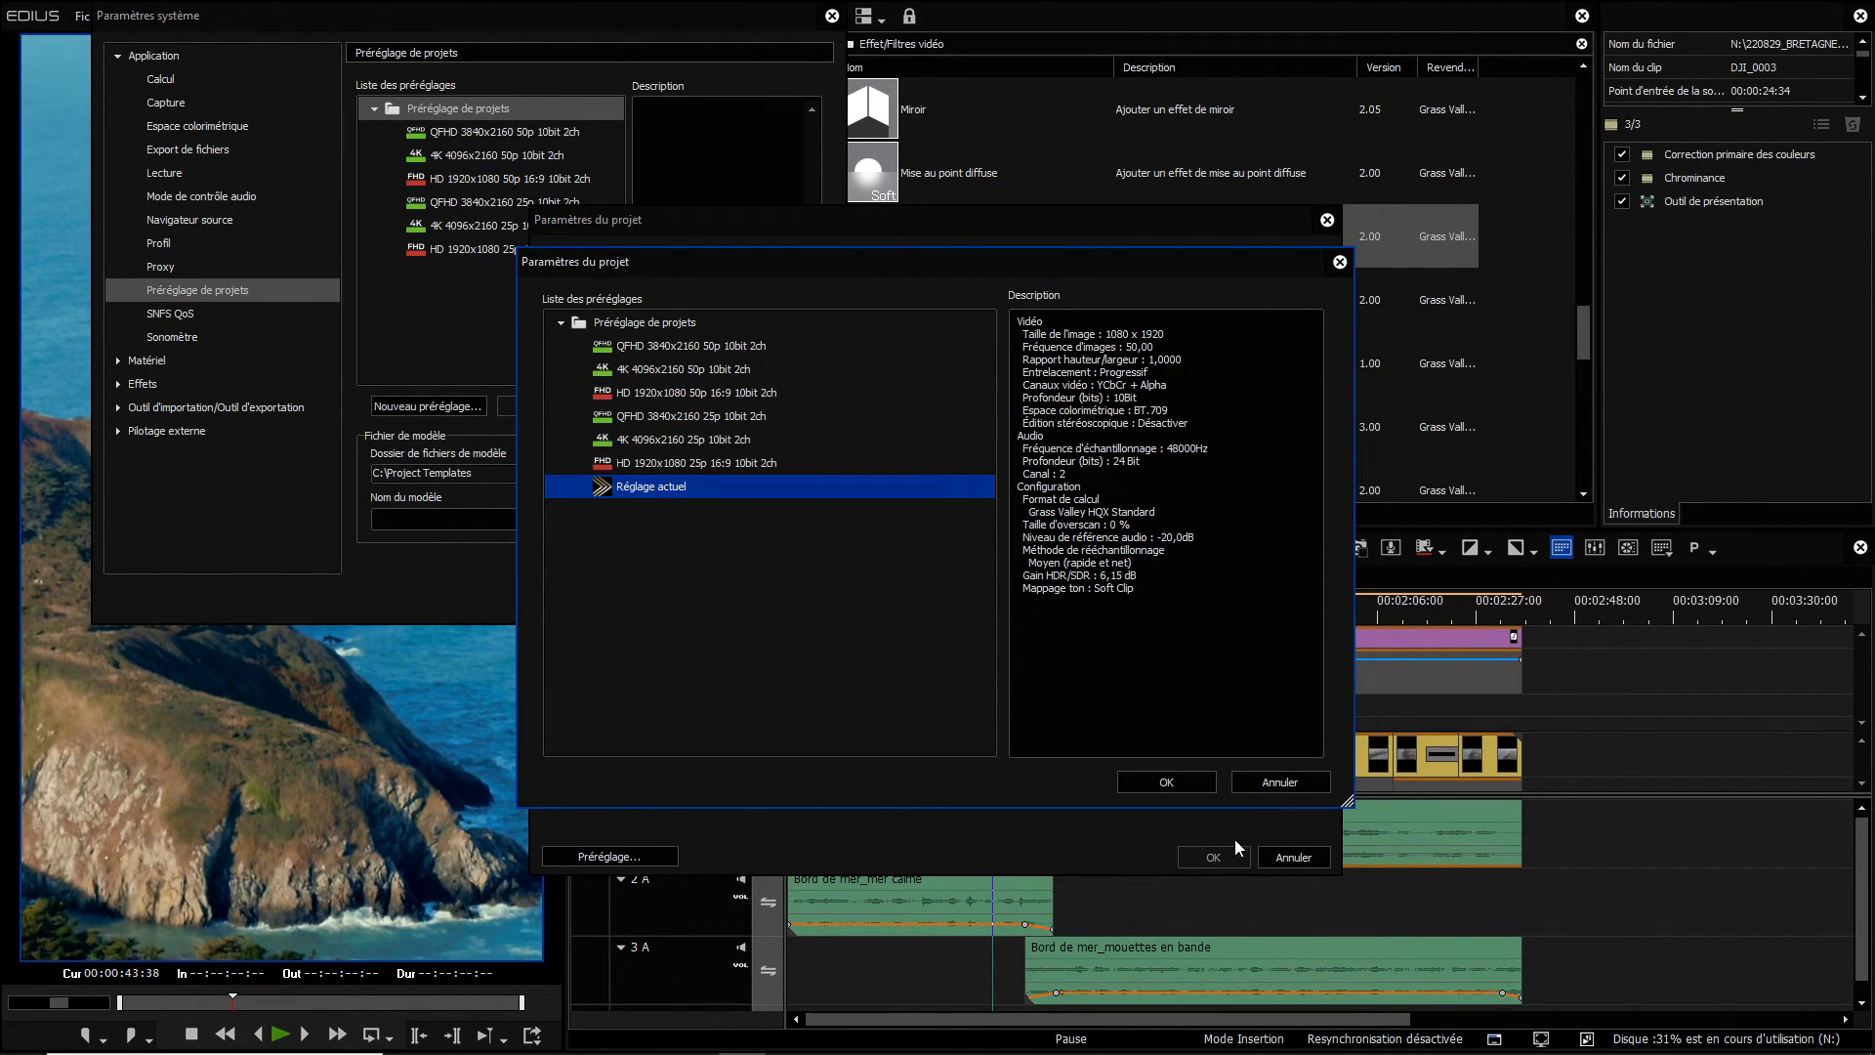
pyautogui.click(1176, 781)
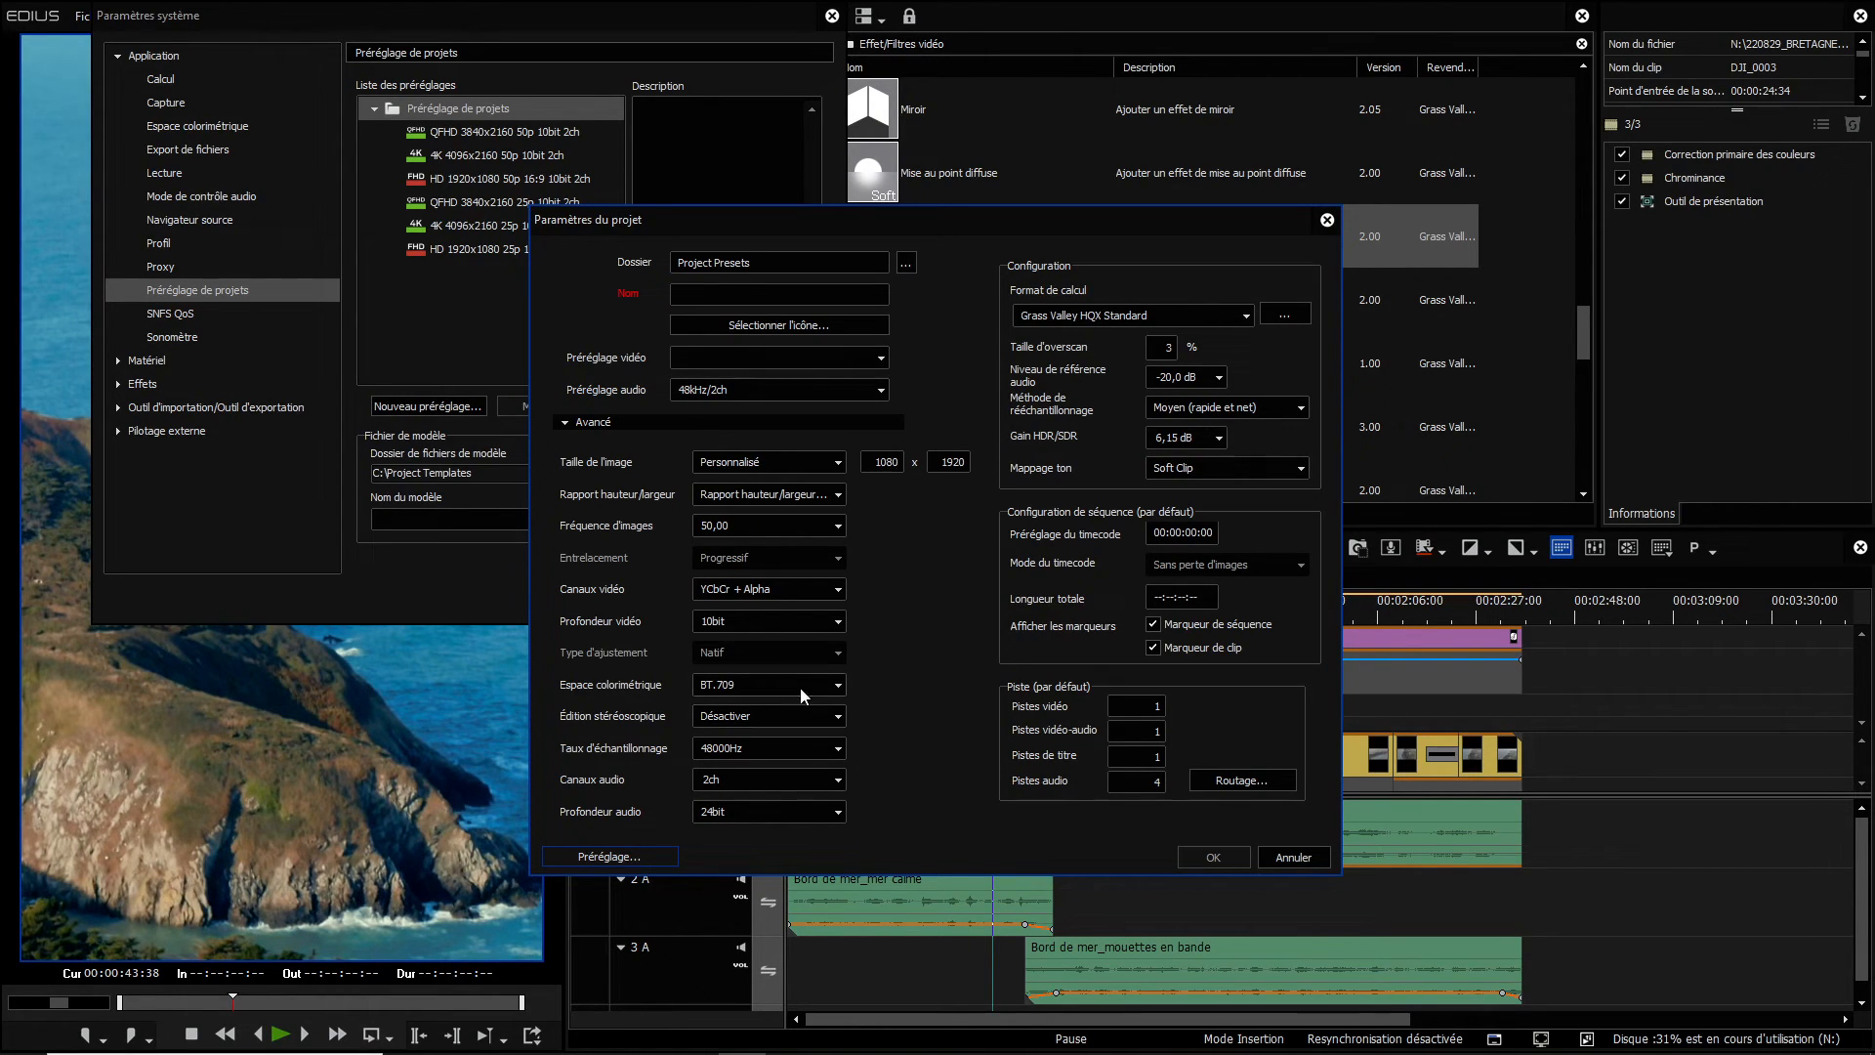
# Set the preset's overscan, video-audio tracks and title tracks to 0, name it Reel_9-16_1920, and save it with the system settings.
pyautogui.doubleClick(1172, 350)
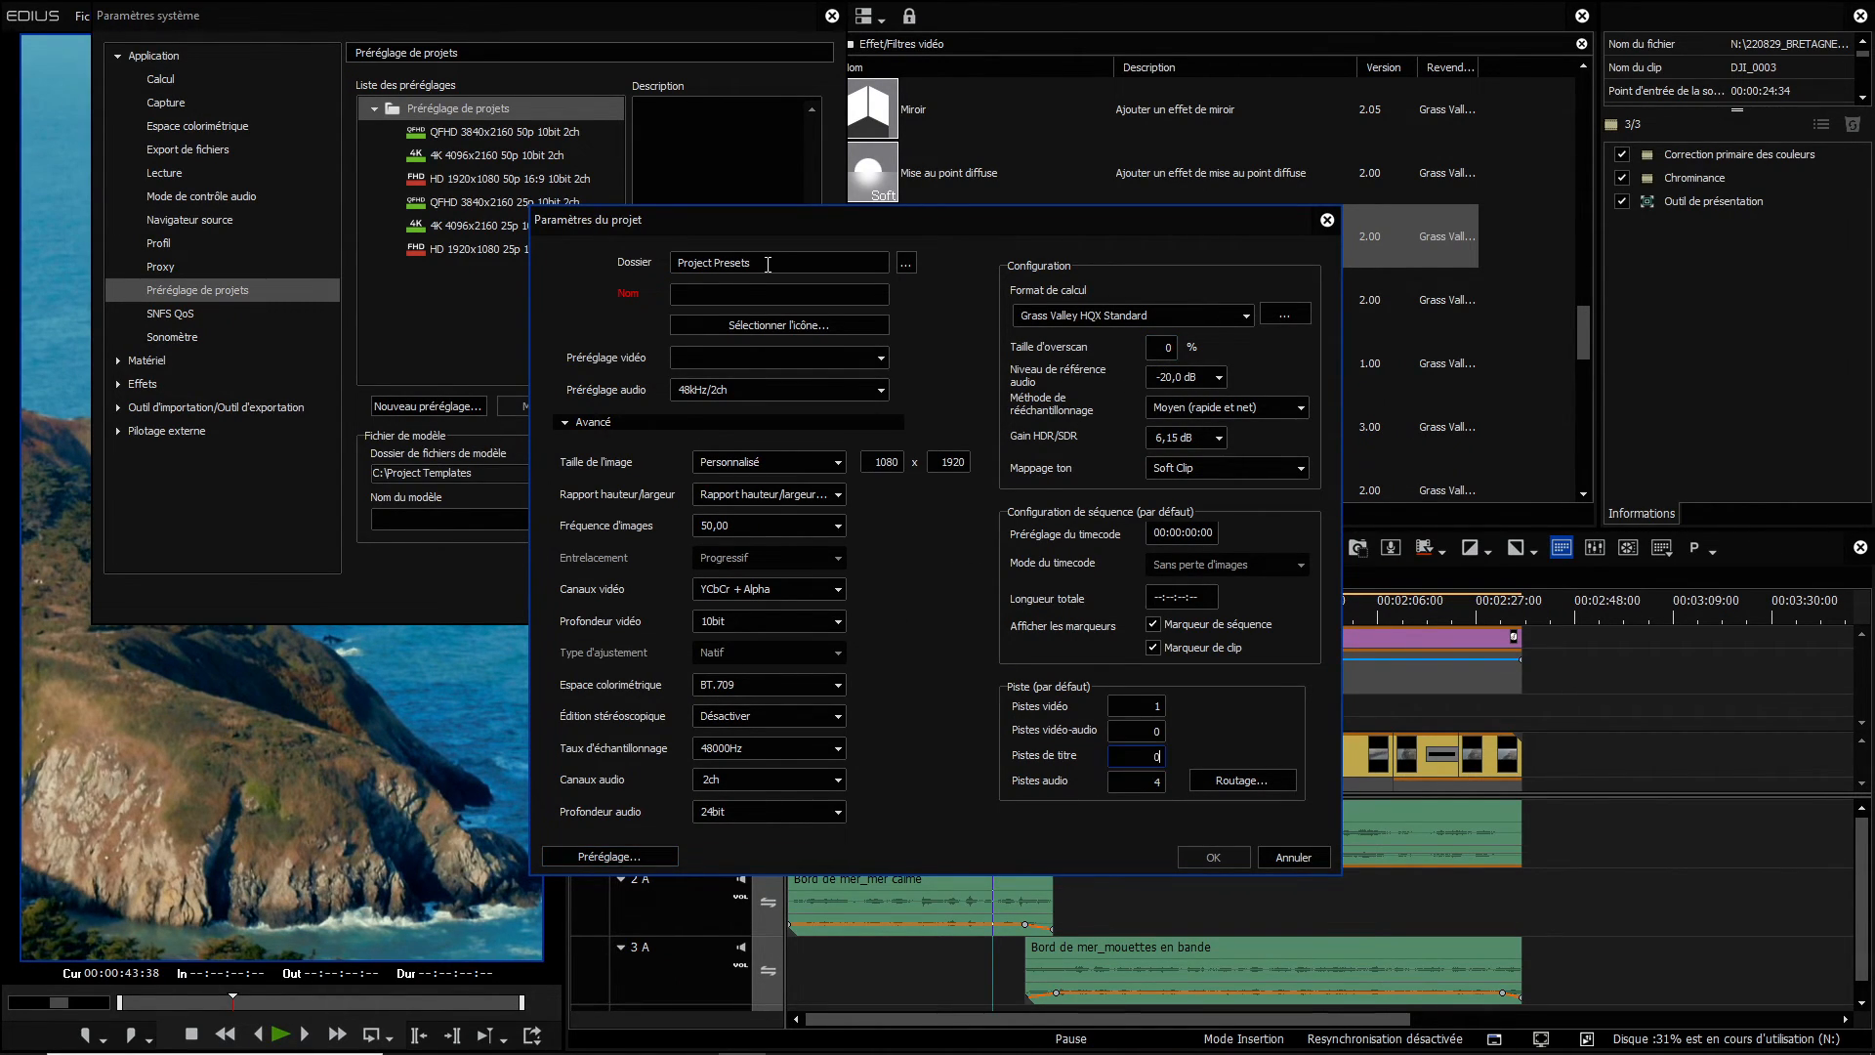
pyautogui.click(763, 295)
pyautogui.write('Reel_9-16_1')
pyautogui.write('920')
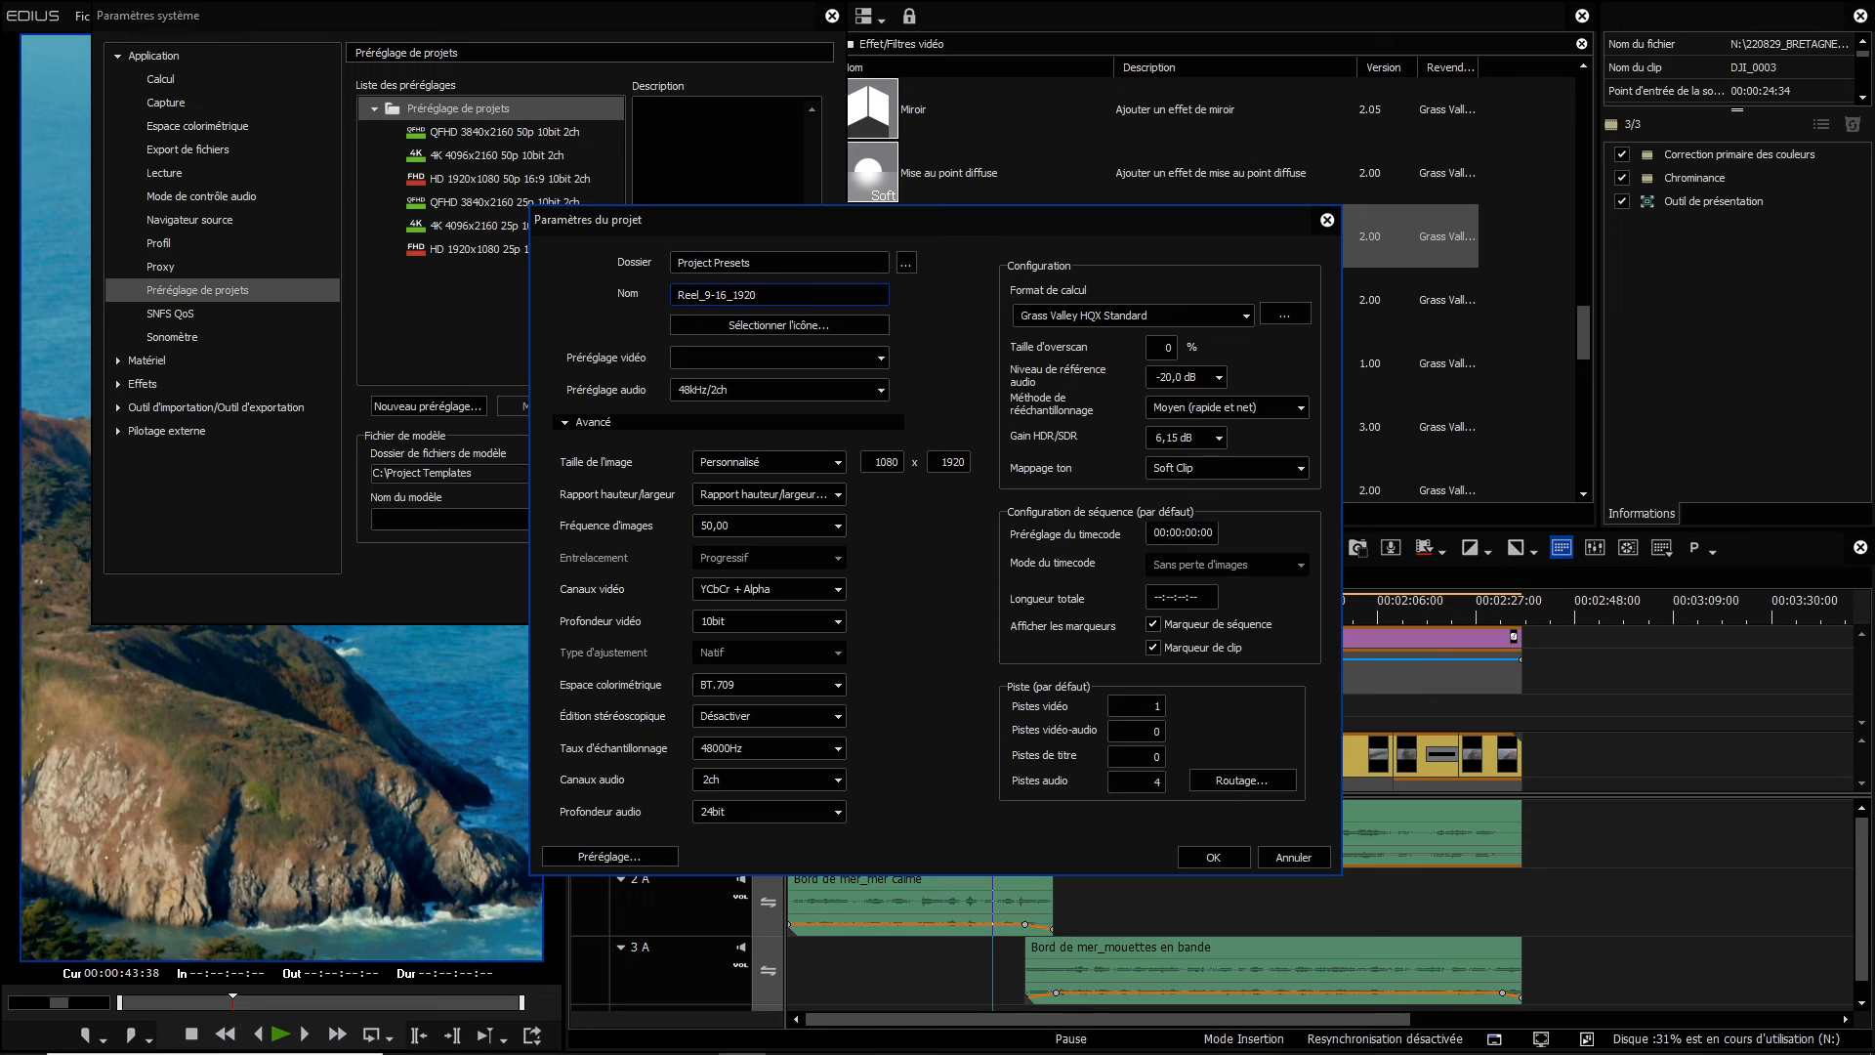
pyautogui.click(1209, 857)
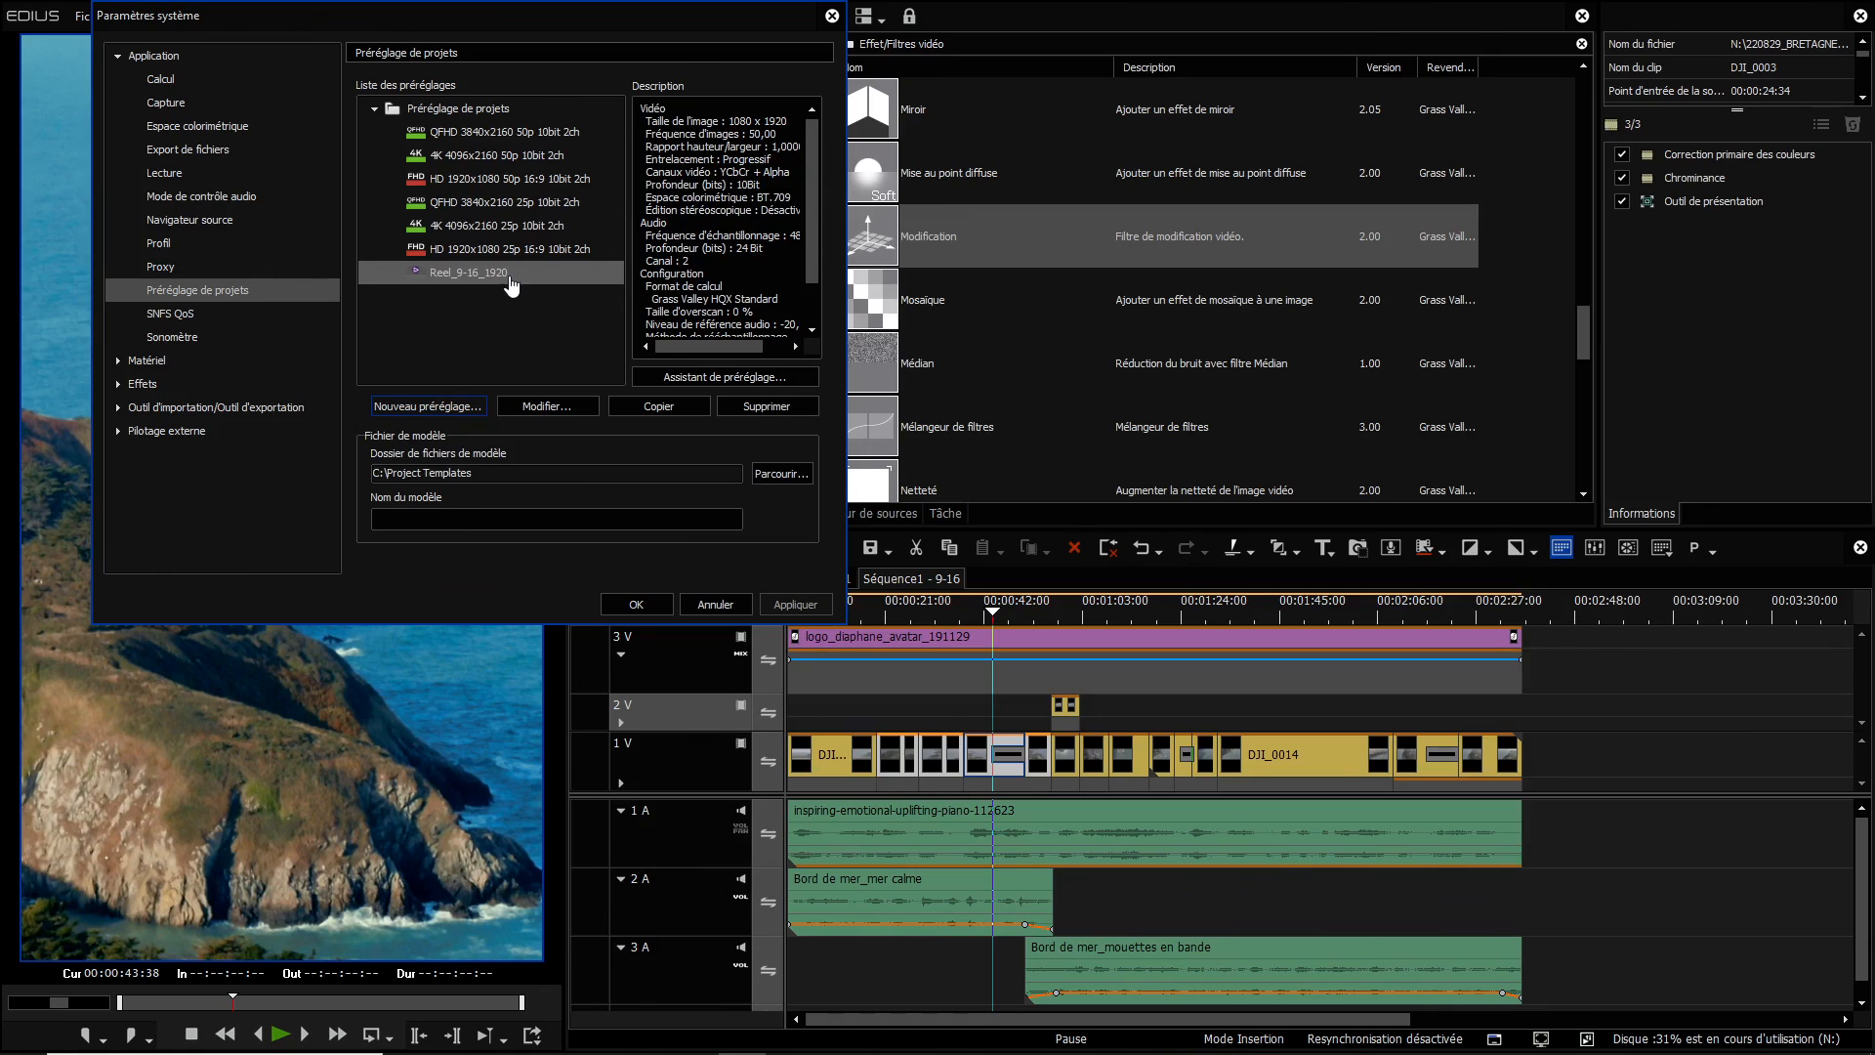
pyautogui.click(636, 605)
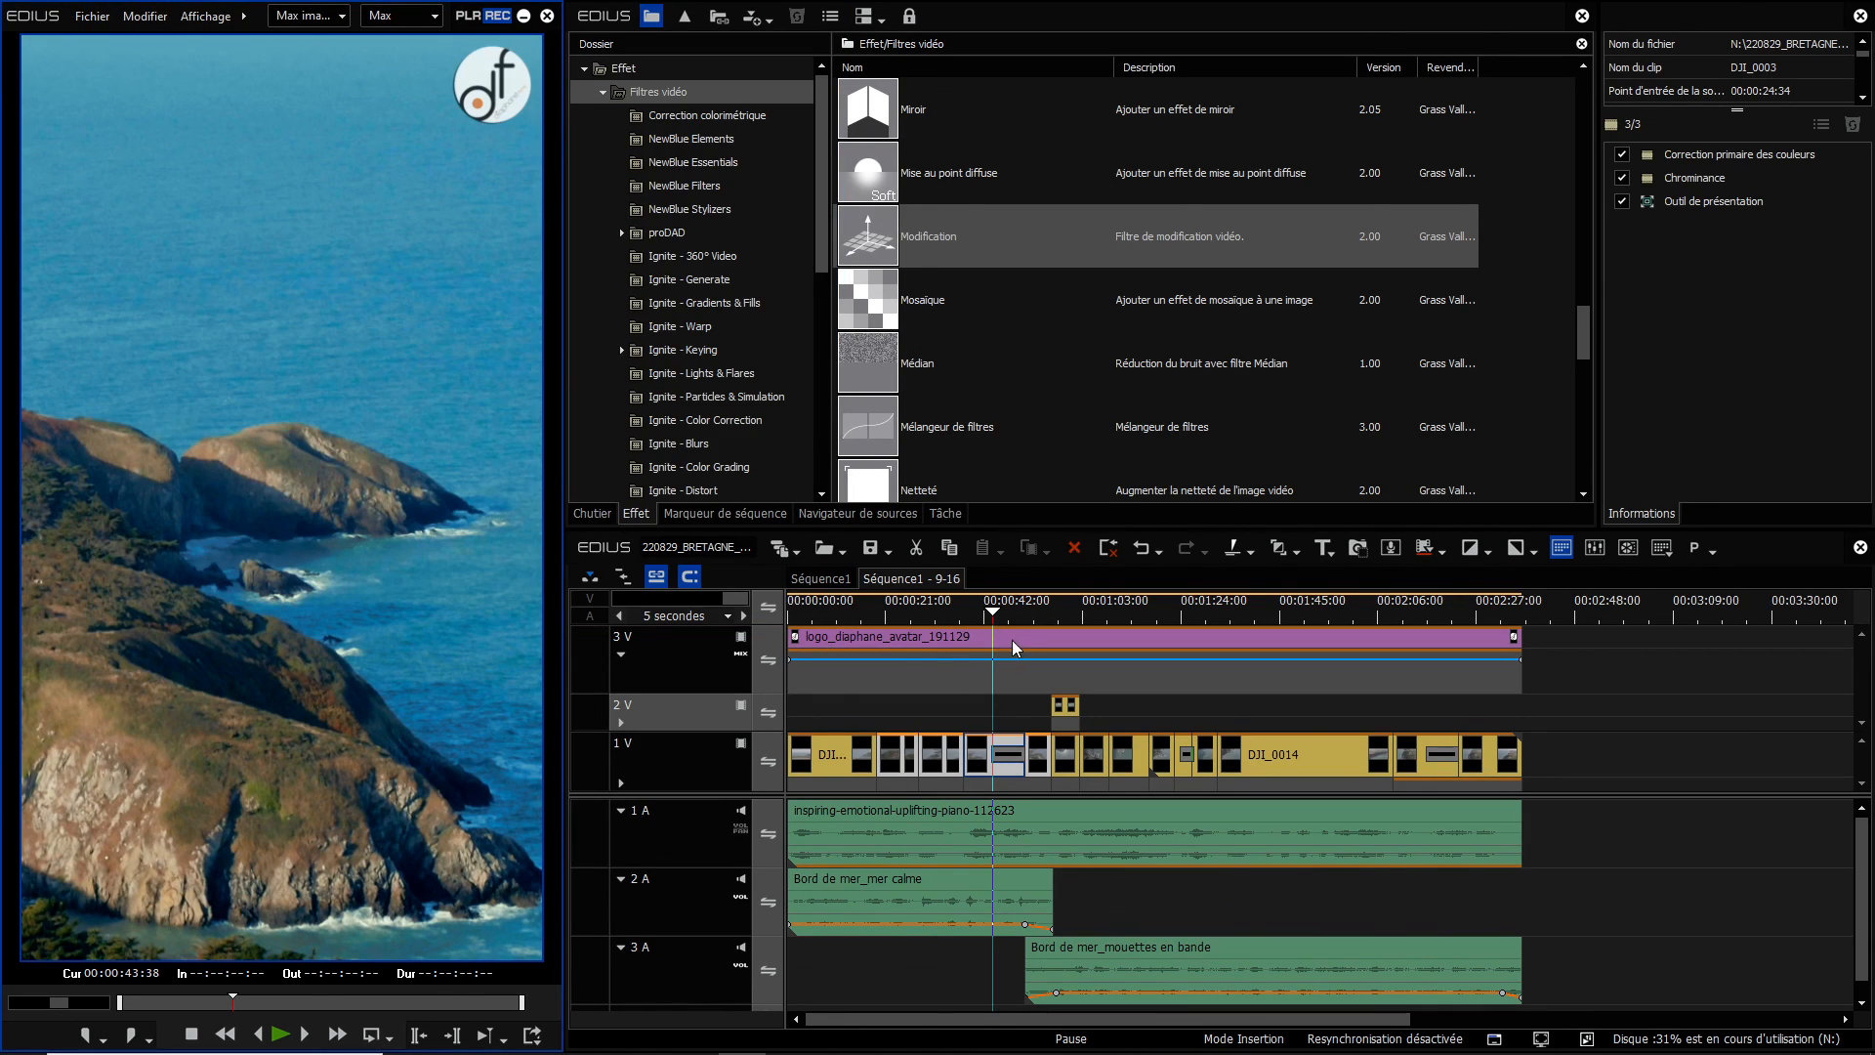